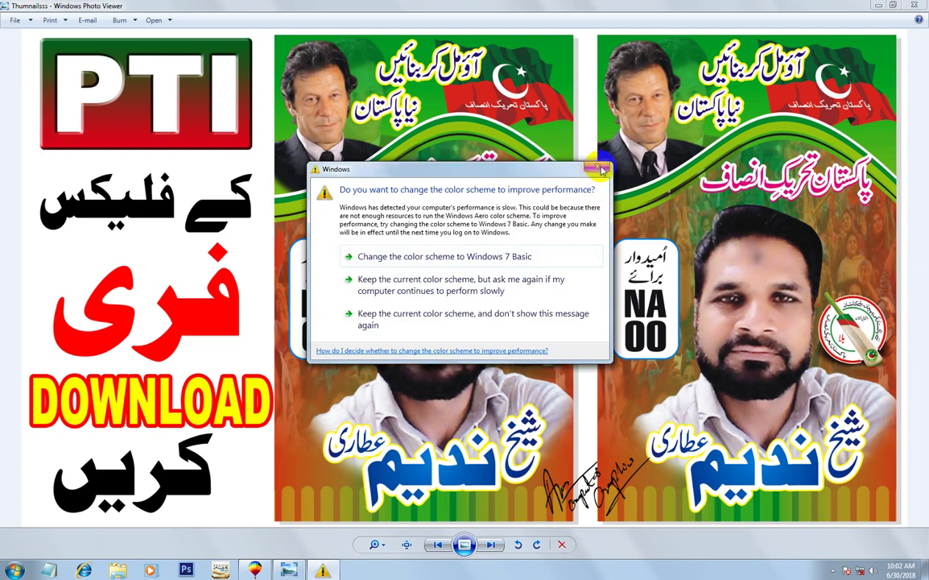
Dismiss the colour-scheme warning and switch to the CorelDRAW drawing with the poster elements
{"action": "key", "text": "Escape"}
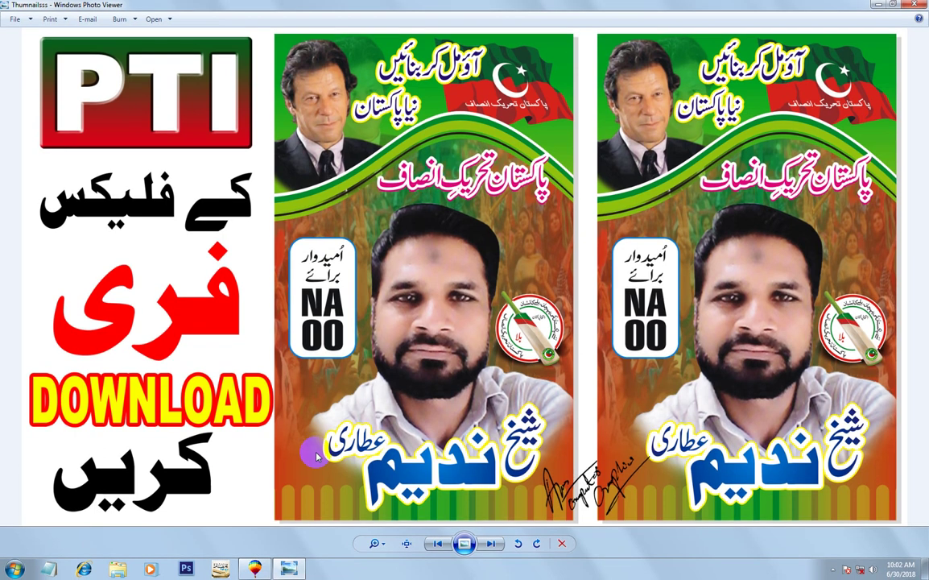
{"action": "left_click", "coordinate": [248, 567]}
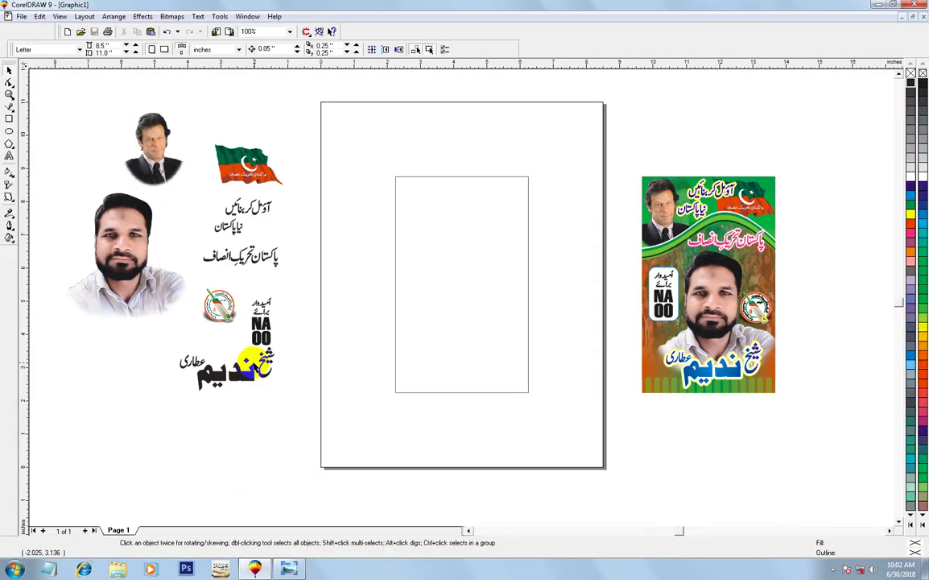
{"action": "left_click_drag", "start_coordinate": [628, 160], "coordinate": [791, 408]}
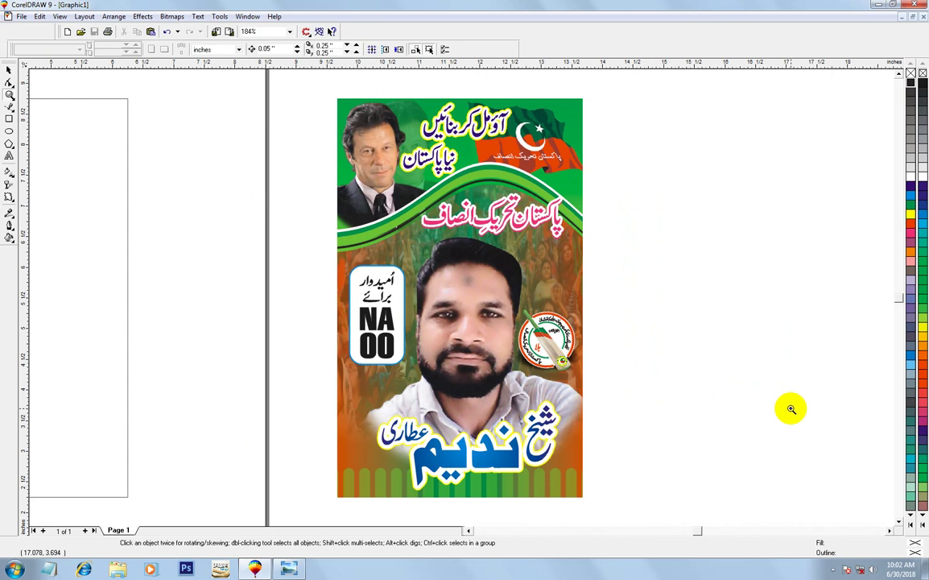
{"action": "right_click", "coordinate": [408, 355]}
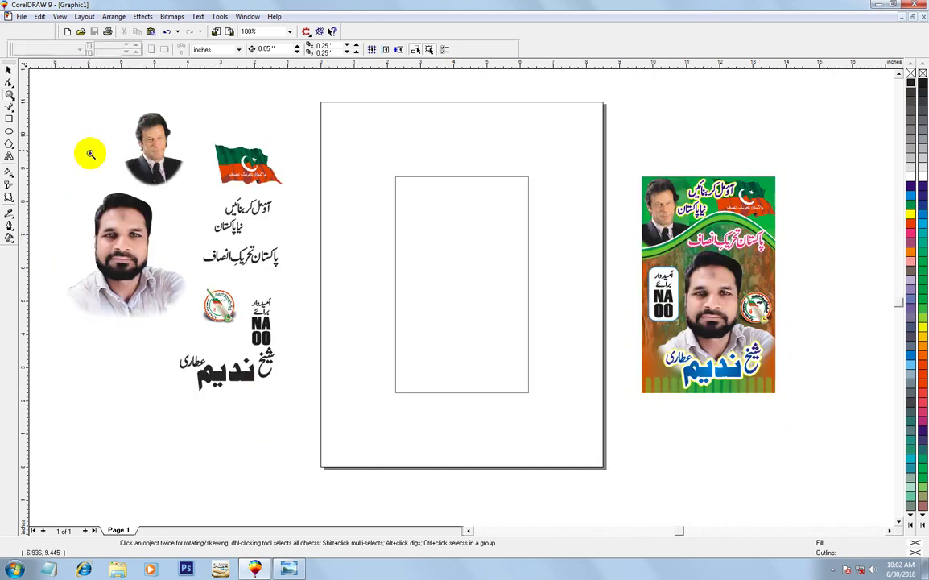
{"action": "left_click_drag", "start_coordinate": [50, 93], "coordinate": [611, 488]}
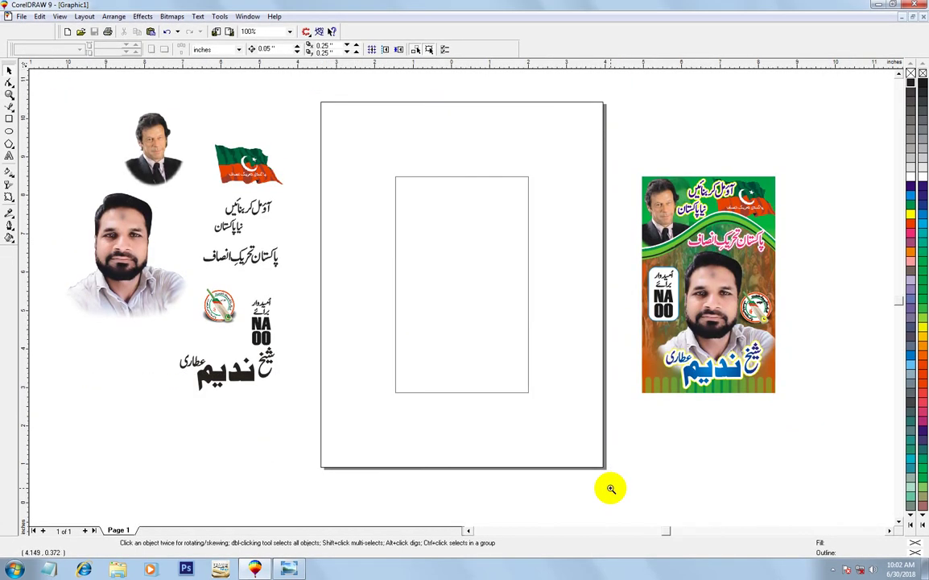
{"action": "left_click", "coordinate": [9, 71]}
{"action": "left_click", "coordinate": [147, 244]}
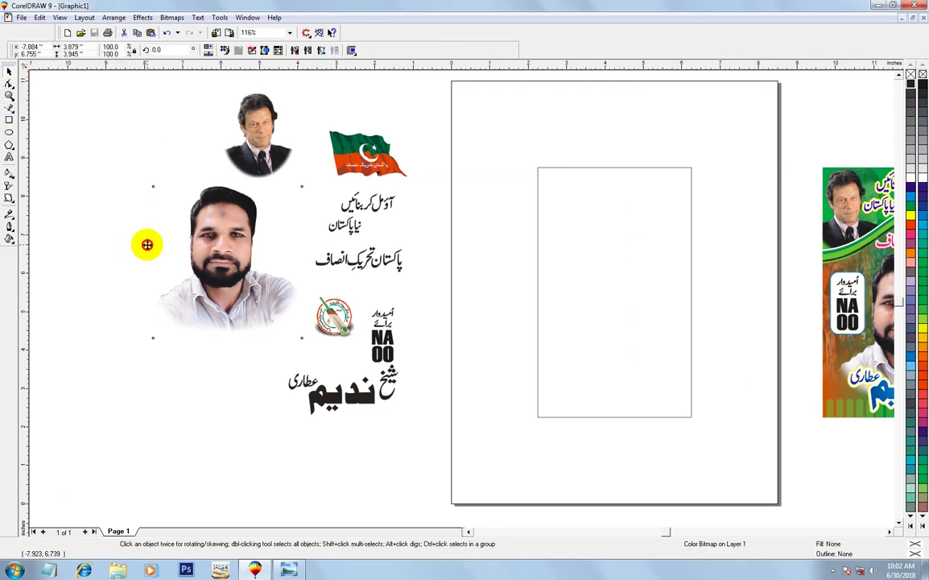
{"action": "left_click_drag", "start_coordinate": [147, 245], "coordinate": [147, 243]}
{"action": "key", "text": "ctrl+z"}
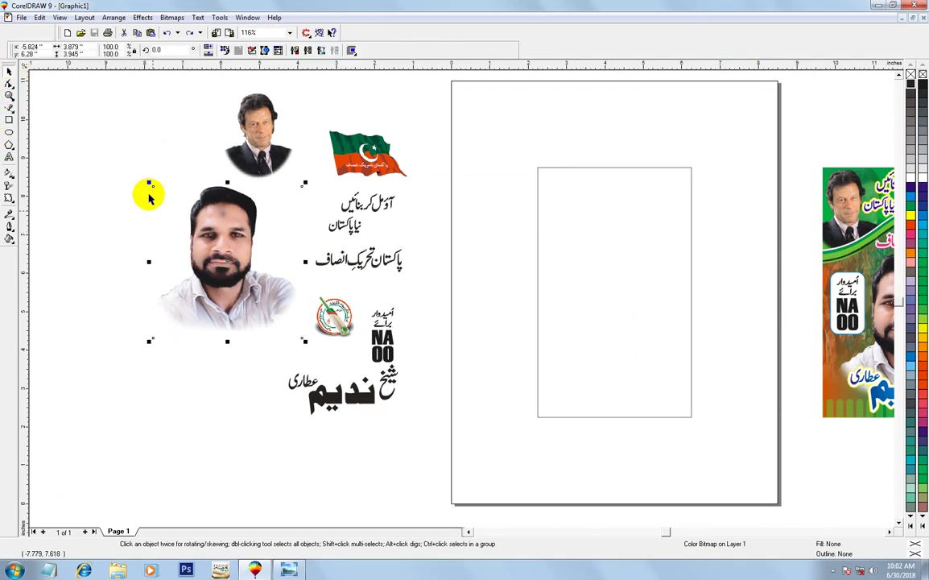
{"action": "mouse_move", "coordinate": [112, 86]}
{"action": "left_mouse_down"}
{"action": "mouse_move", "coordinate": [425, 400]}
{"action": "mouse_move", "coordinate": [442, 442]}
{"action": "left_mouse_up"}
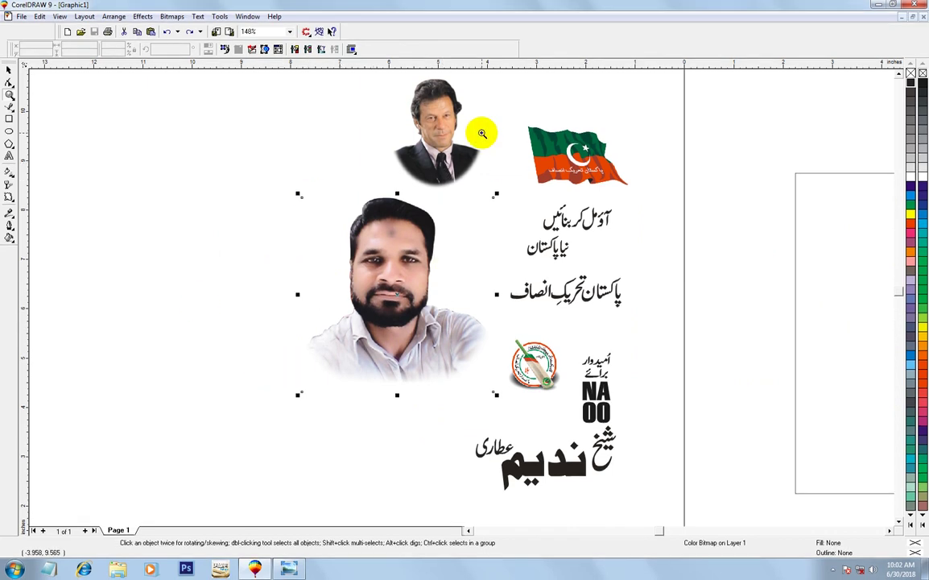
{"action": "left_click", "coordinate": [577, 167]}
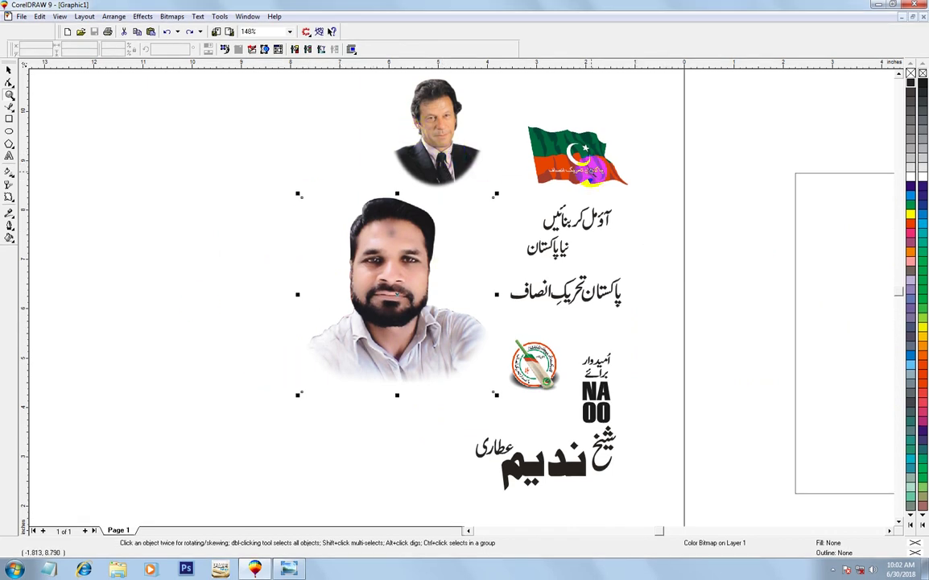
{"action": "left_click", "coordinate": [9, 71]}
{"action": "left_click", "coordinate": [558, 183]}
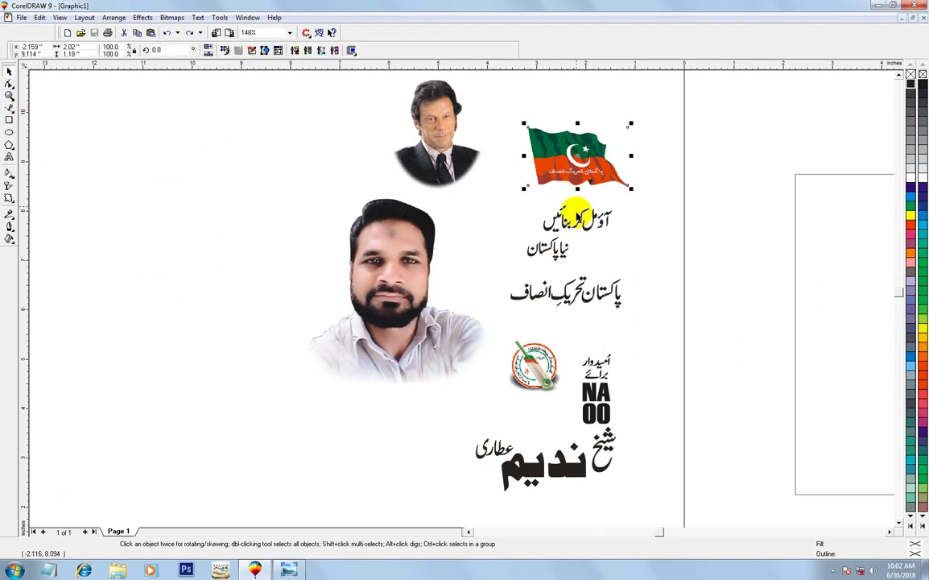
{"action": "left_click", "coordinate": [505, 382]}
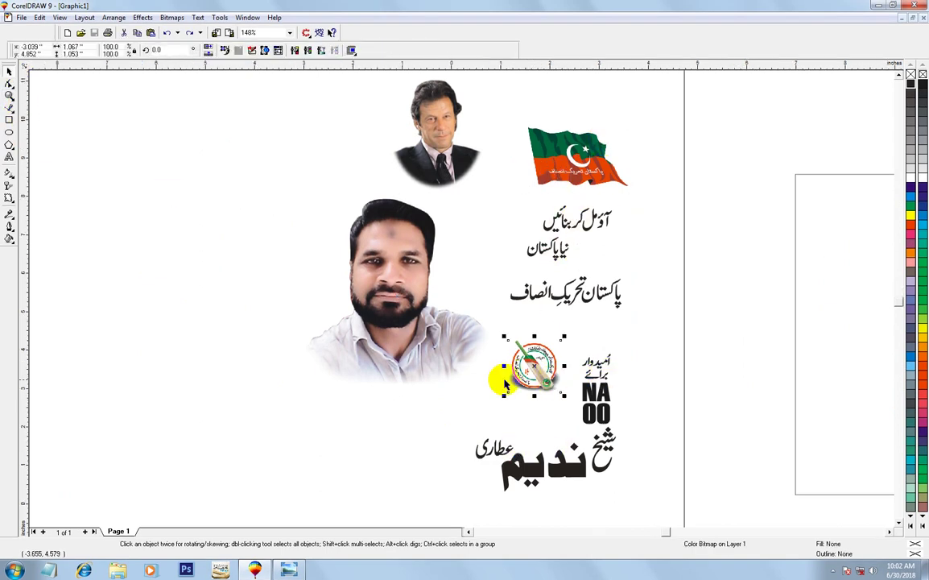
{"action": "scroll", "coordinate": [503, 384], "scroll_direction": "down", "scroll_amount": 2}
{"action": "left_click", "coordinate": [491, 133]}
{"action": "left_click", "coordinate": [658, 310]}
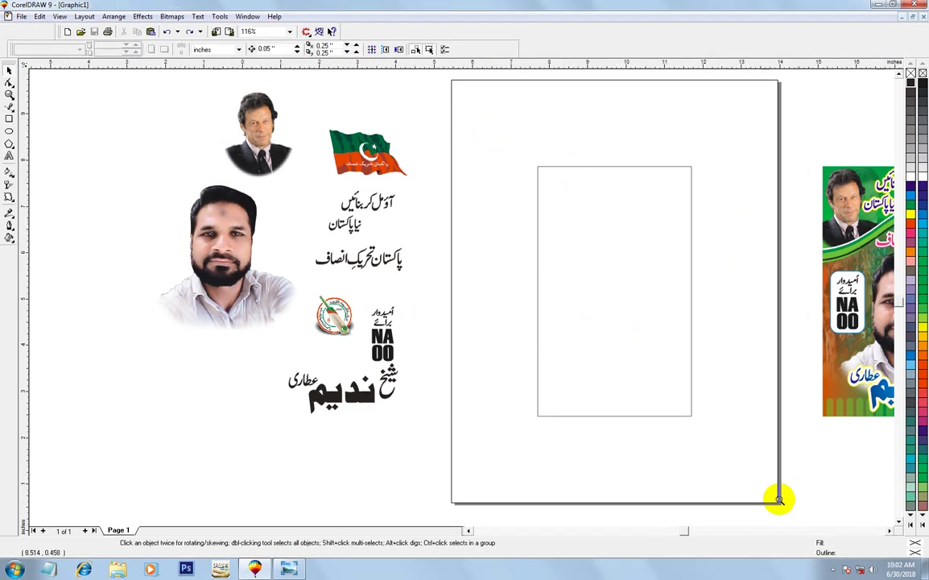
{"action": "scroll", "coordinate": [394, 281], "scroll_direction": "up", "scroll_amount": 1}
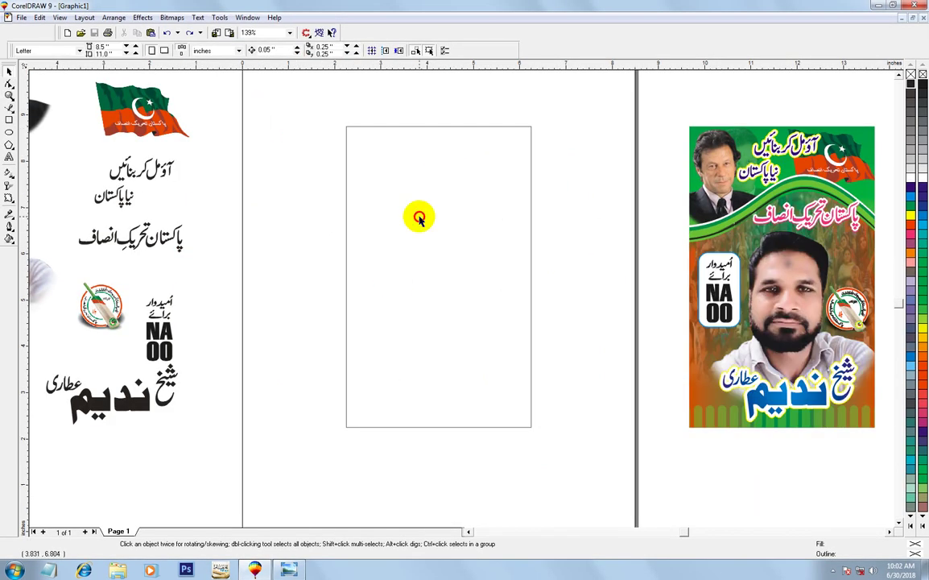
Draw a second rectangle about 4.6 by 5.6 inches across the empty frame's lower half
{"action": "left_click", "coordinate": [419, 219]}
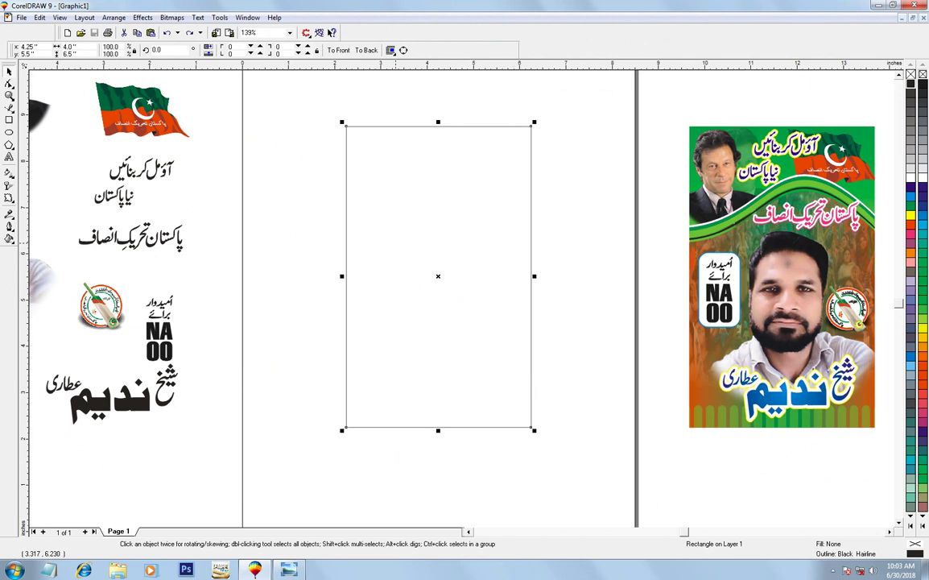
{"action": "left_click", "coordinate": [410, 304]}
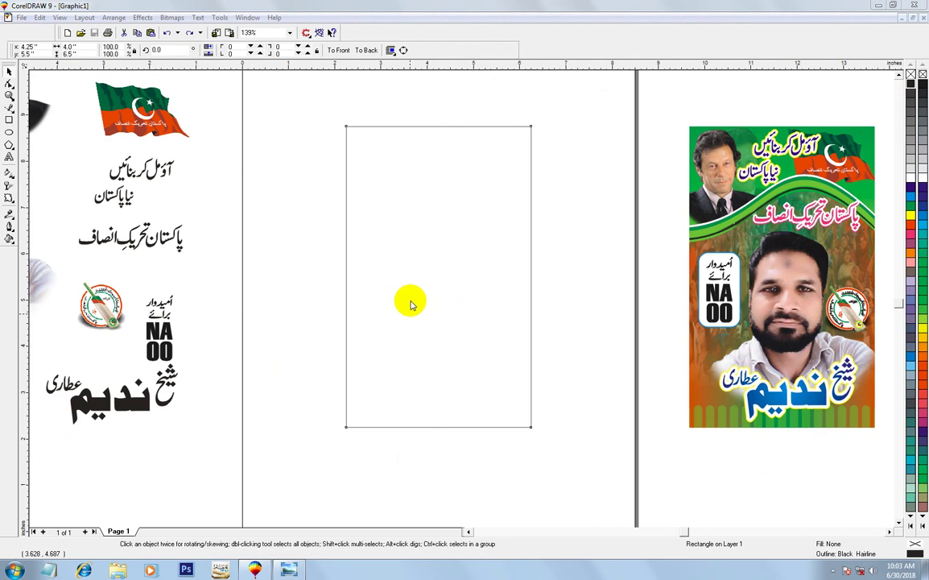
{"action": "left_click", "coordinate": [347, 268]}
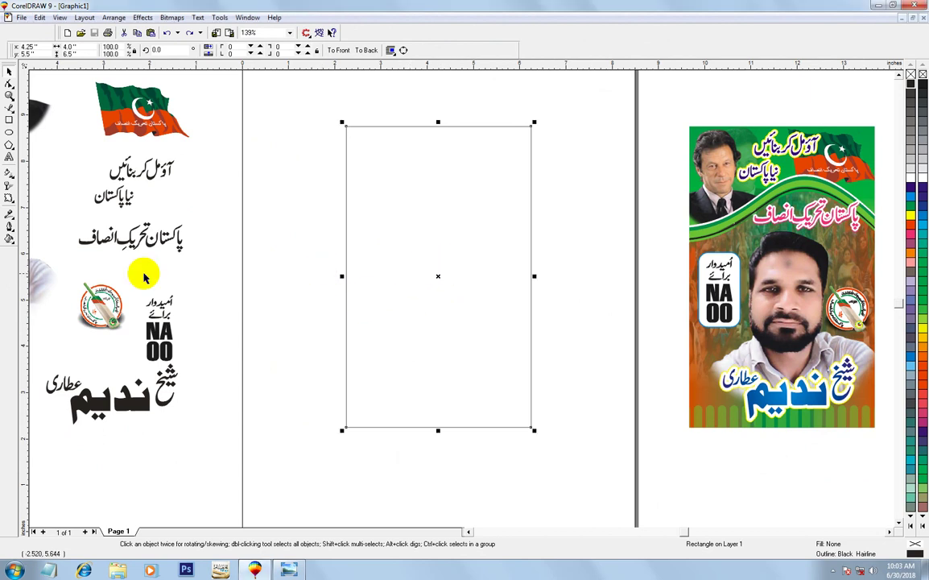
{"action": "left_click", "coordinate": [9, 119]}
{"action": "left_click_drag", "start_coordinate": [327, 197], "coordinate": [541, 458]}
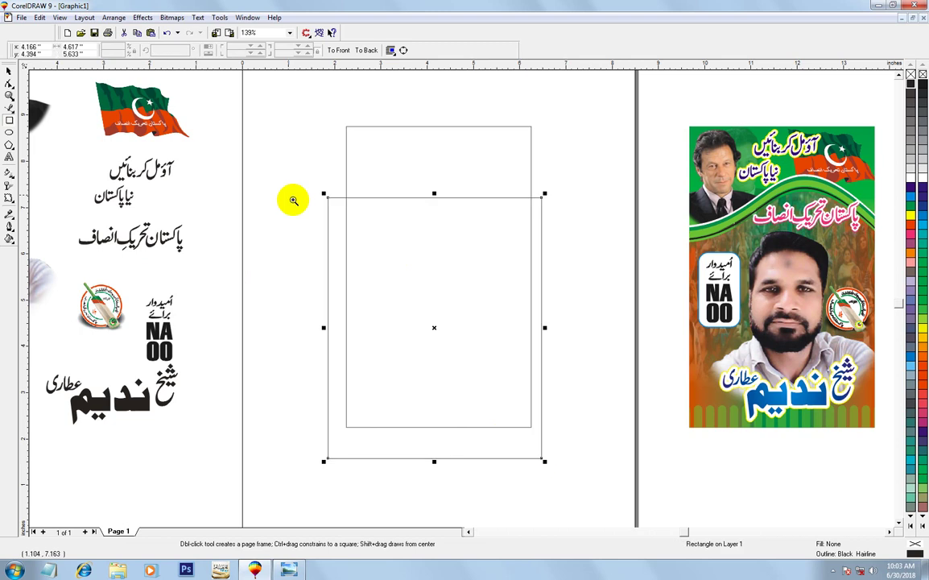
Centre the new rectangle on the inner frame and convert it to curves
{"action": "left_click", "coordinate": [9, 70]}
{"action": "left_click", "coordinate": [533, 193], "text": "shift"}
{"action": "key", "text": "c"}
{"action": "left_click", "coordinate": [545, 211]}
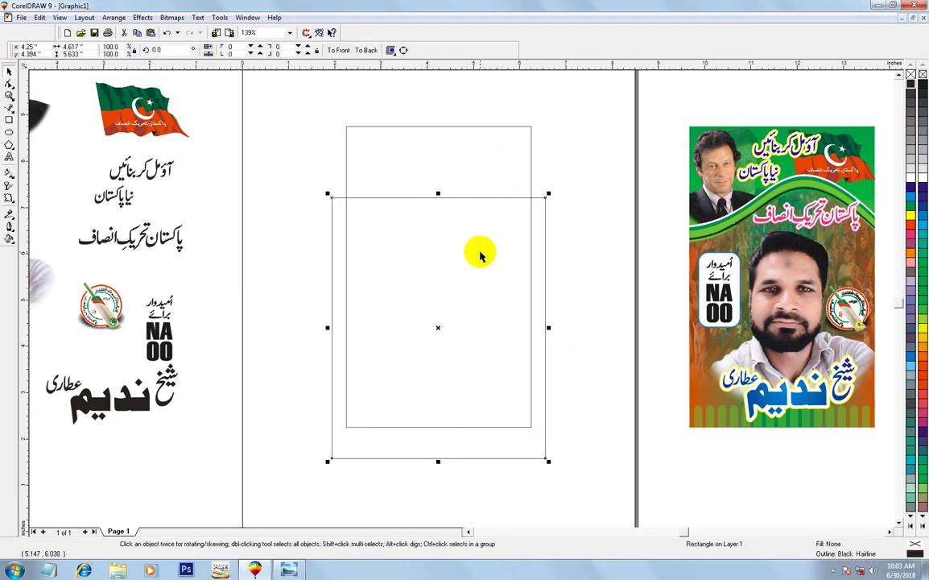
{"action": "key", "text": "ctrl+q"}
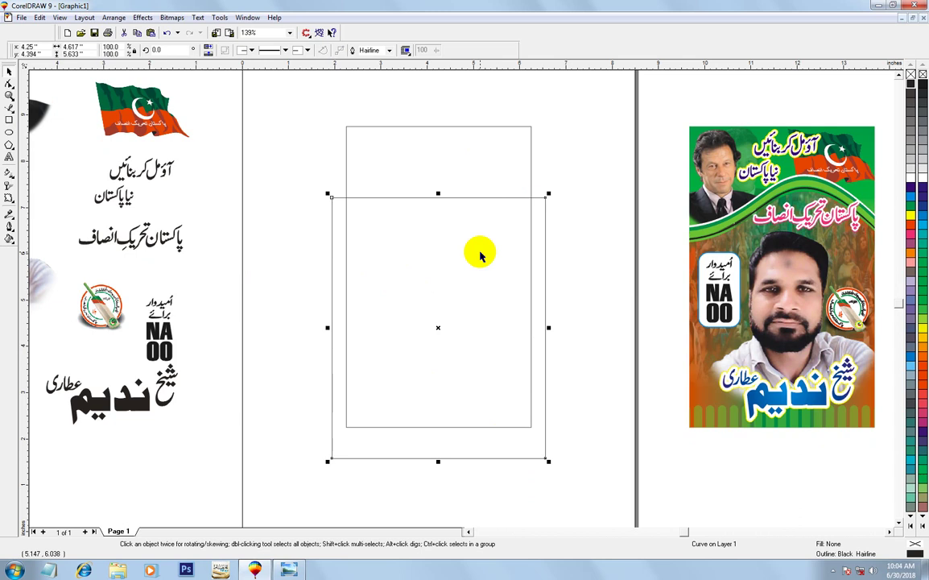
Bend the shape's top edge into an S-shaped wave
{"action": "key", "text": "F10"}
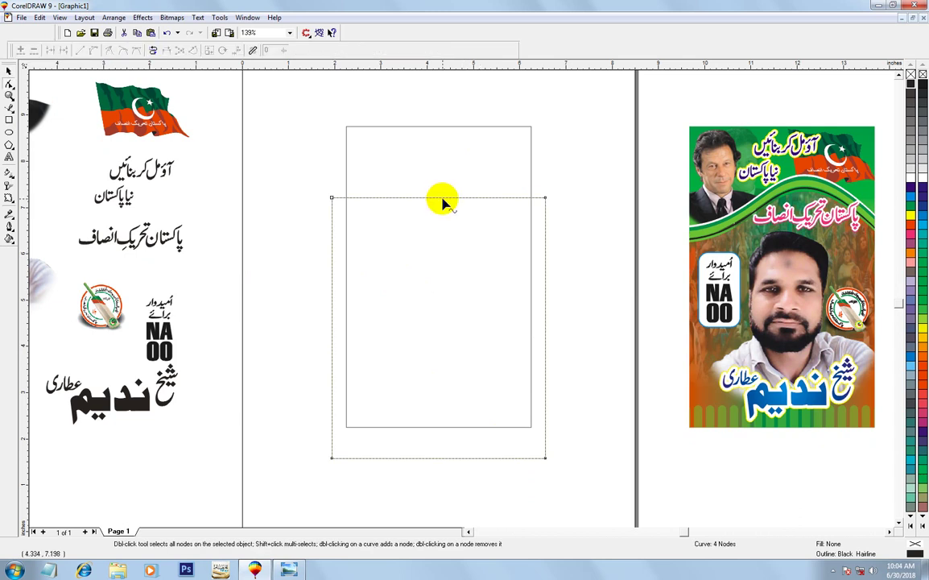
{"action": "right_click", "coordinate": [442, 199]}
{"action": "left_click", "coordinate": [473, 249]}
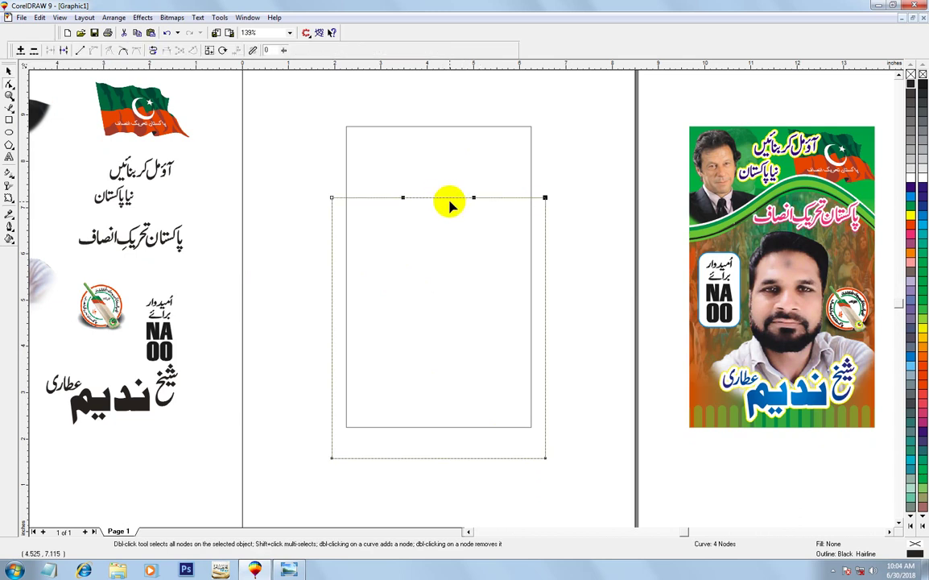
{"action": "mouse_move", "coordinate": [401, 198]}
{"action": "left_mouse_down"}
{"action": "mouse_move", "coordinate": [481, 198]}
{"action": "mouse_move", "coordinate": [408, 101]}
{"action": "mouse_move", "coordinate": [441, 97]}
{"action": "left_mouse_up"}
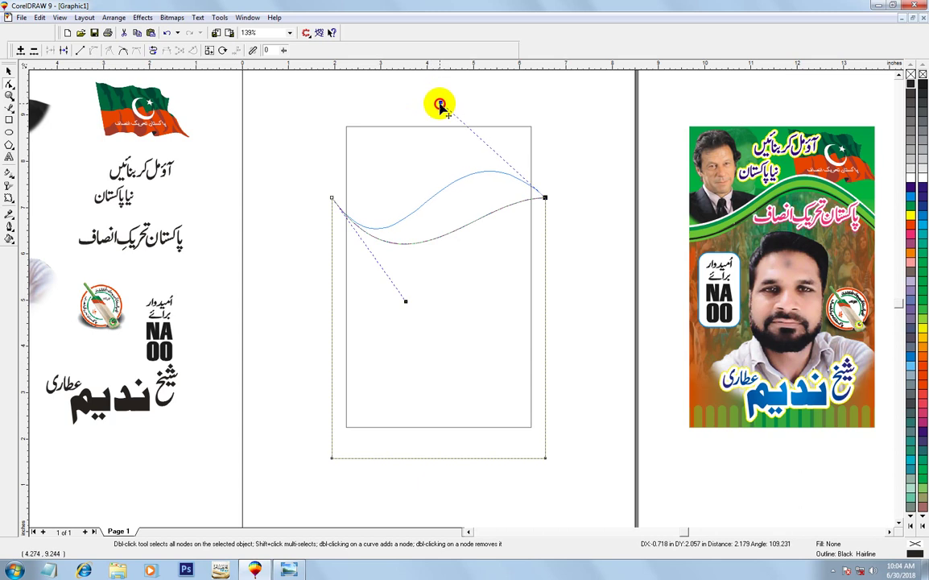
{"action": "left_click_drag", "start_coordinate": [441, 97], "coordinate": [440, 102]}
{"action": "left_click_drag", "start_coordinate": [405, 302], "coordinate": [415, 284]}
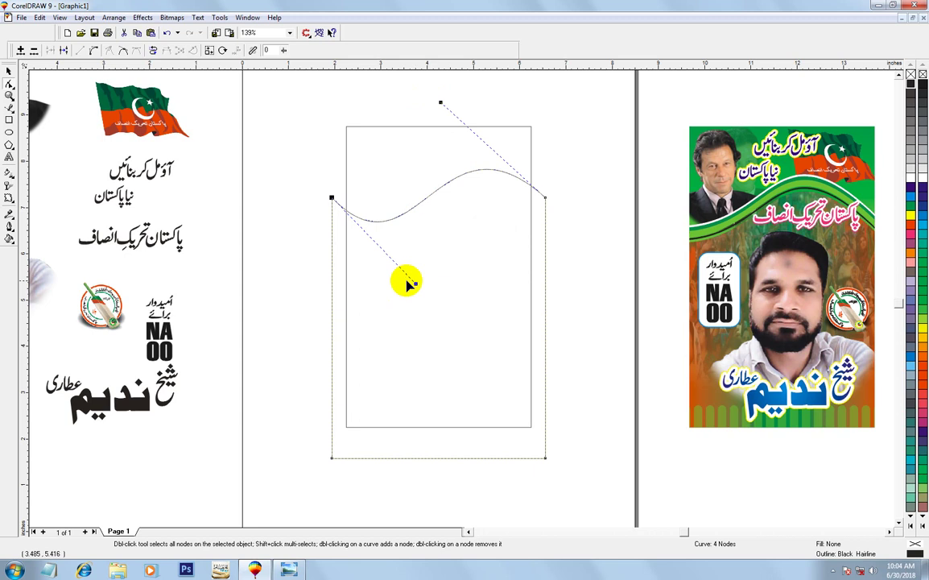
Place a slightly lower copy of the wave-topped shape
{"action": "left_click", "coordinate": [6, 70]}
{"action": "left_click", "coordinate": [614, 257]}
{"action": "left_click", "coordinate": [489, 312]}
{"action": "left_click", "coordinate": [600, 299]}
{"action": "left_click_drag", "start_coordinate": [499, 322], "coordinate": [492, 331]}
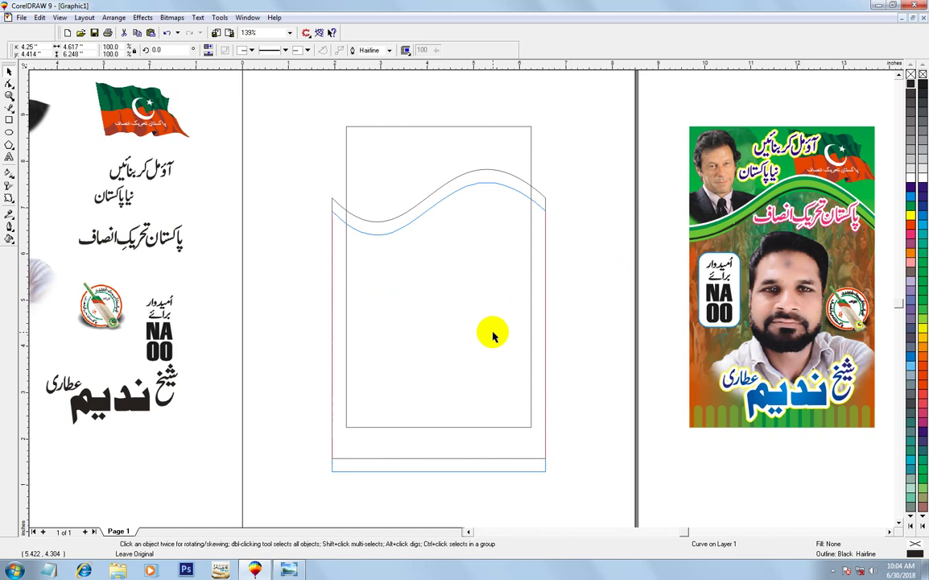
Trim one wave shape with the other and place another slightly lower copy
{"action": "left_click", "coordinate": [503, 184], "text": "shift"}
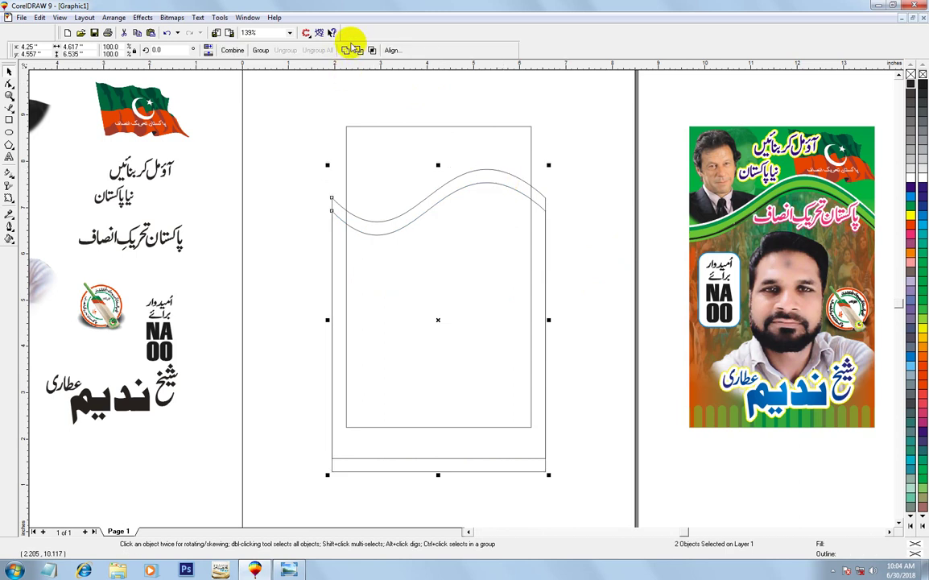
{"action": "left_click", "coordinate": [357, 46]}
{"action": "left_click", "coordinate": [295, 197]}
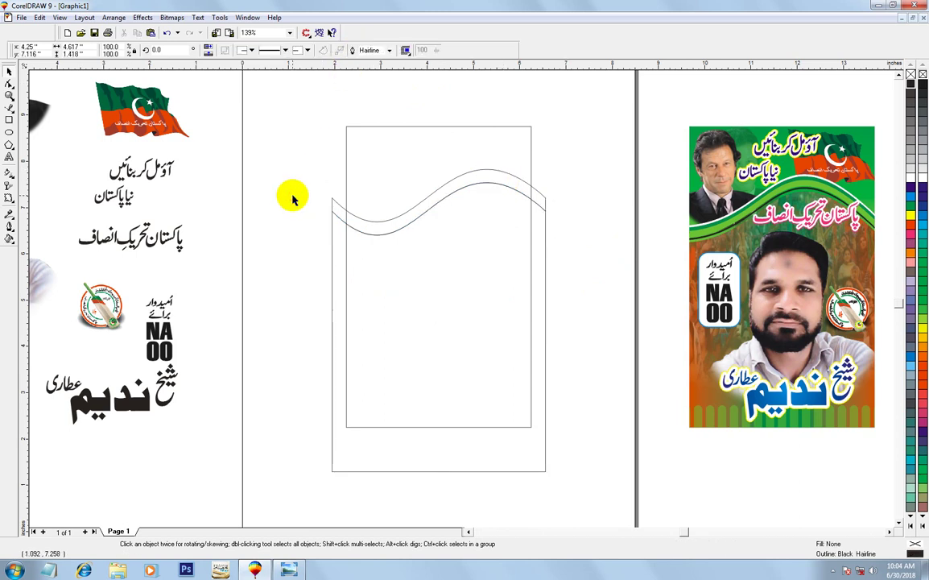
{"action": "mouse_move", "coordinate": [410, 313]}
{"action": "left_mouse_down"}
{"action": "mouse_move", "coordinate": [409, 321]}
{"action": "mouse_move", "coordinate": [441, 297]}
{"action": "left_mouse_up"}
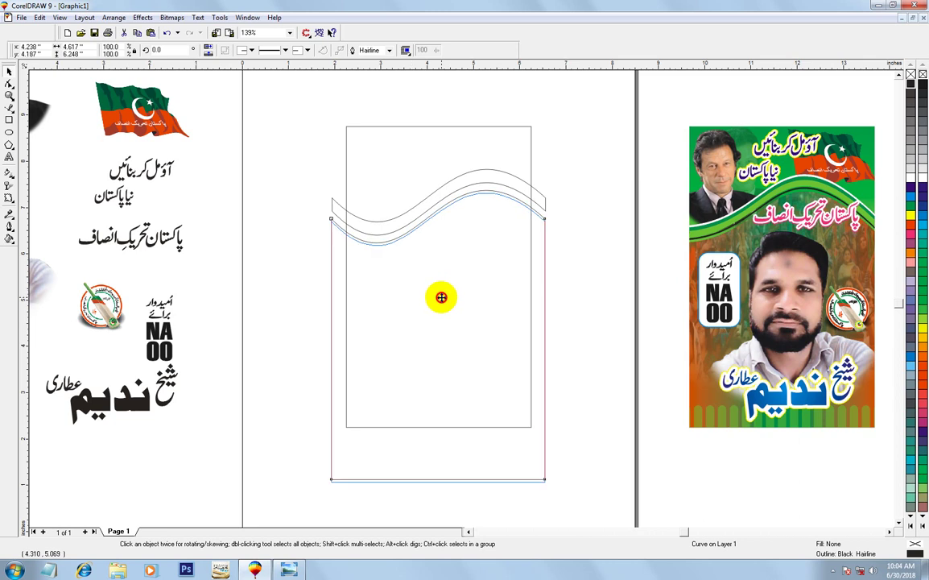
Combine the two upper wave lines into one band and nudge the curves into place
{"action": "left_click", "coordinate": [487, 190]}
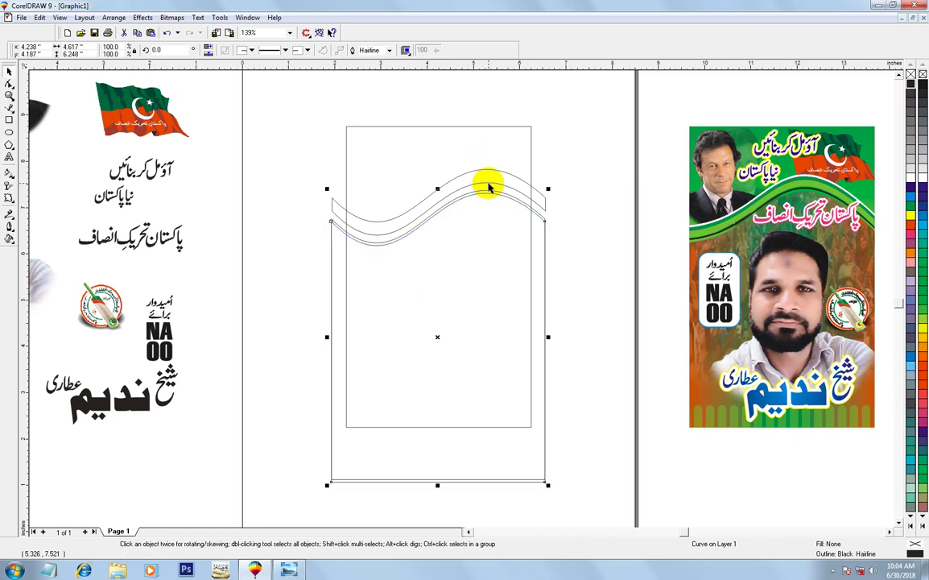
{"action": "left_click", "coordinate": [491, 193]}
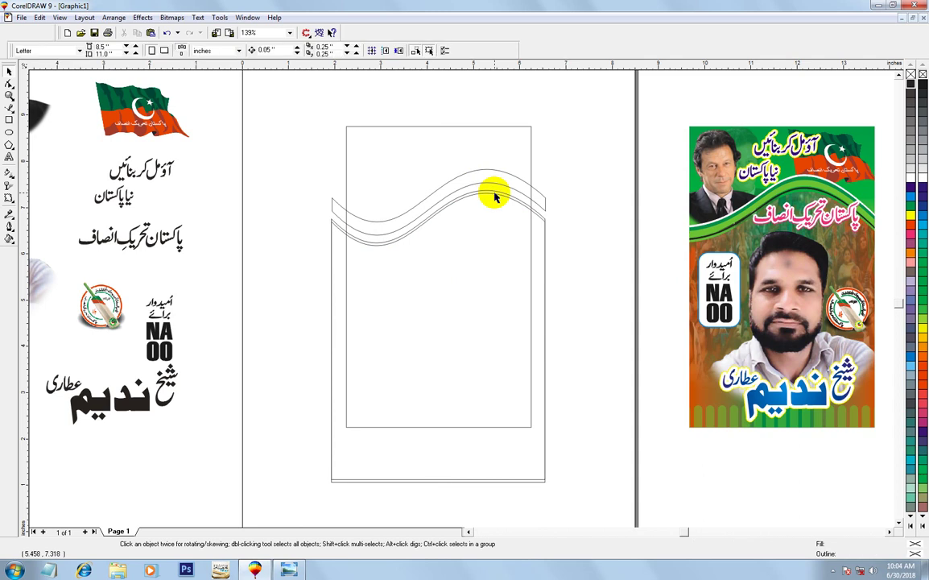
{"action": "left_click", "coordinate": [495, 198]}
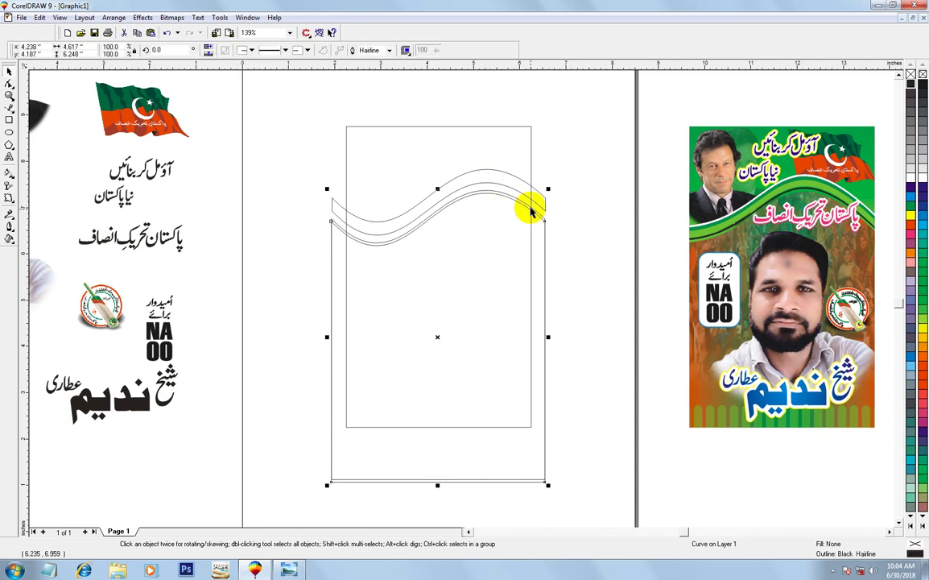
{"action": "left_click", "coordinate": [533, 207], "text": "shift"}
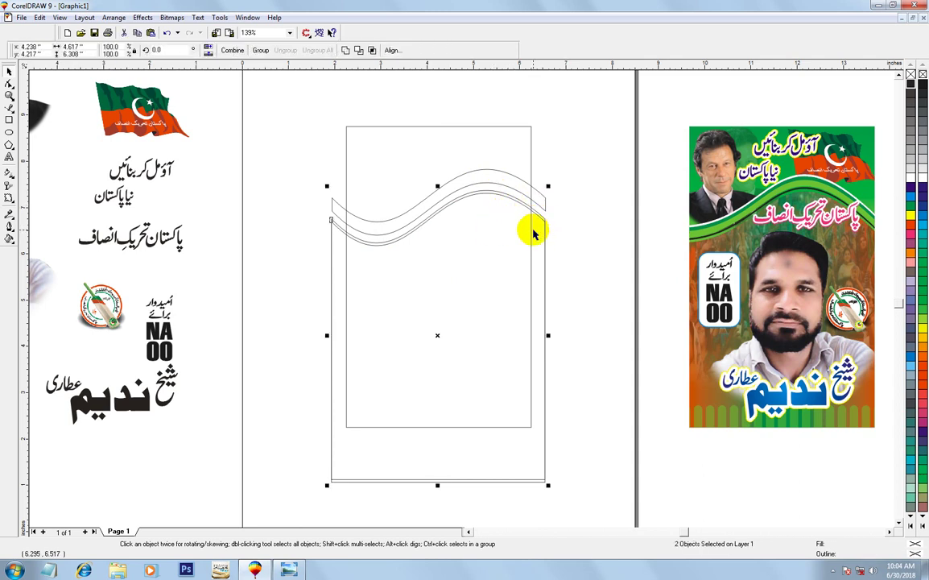
{"action": "left_click", "coordinate": [358, 50]}
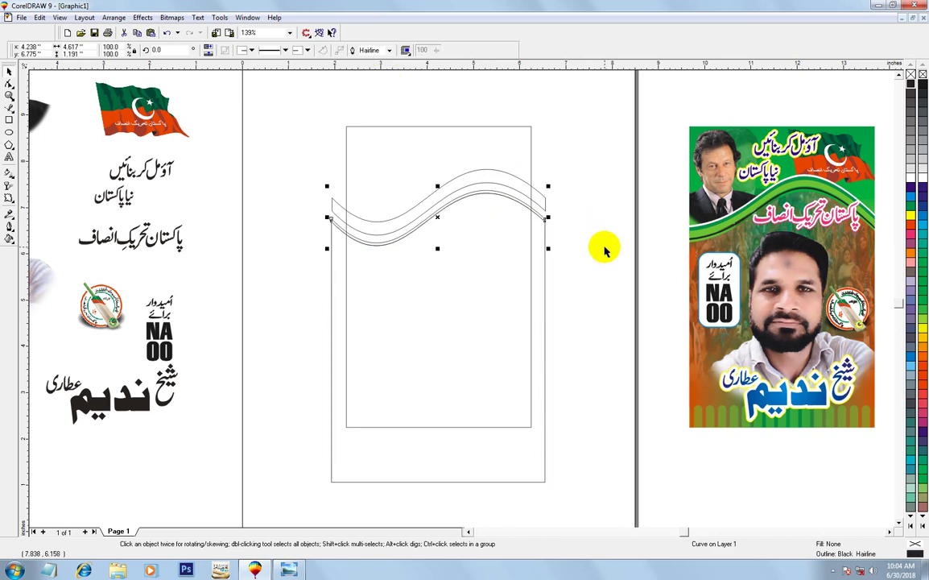
{"action": "left_click", "coordinate": [469, 341]}
{"action": "left_click_drag", "start_coordinate": [442, 317], "coordinate": [446, 321]}
{"action": "left_click", "coordinate": [580, 249]}
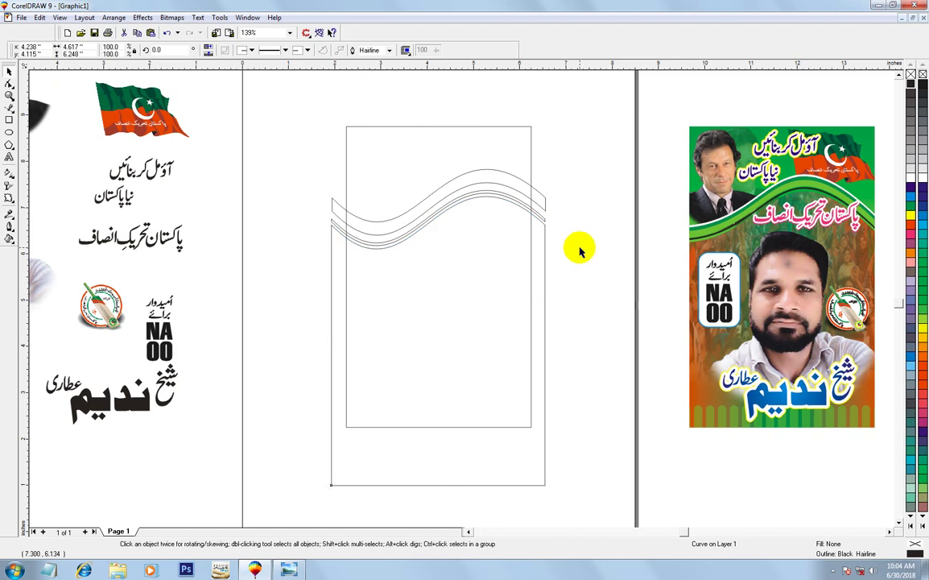
{"action": "left_click", "coordinate": [492, 194]}
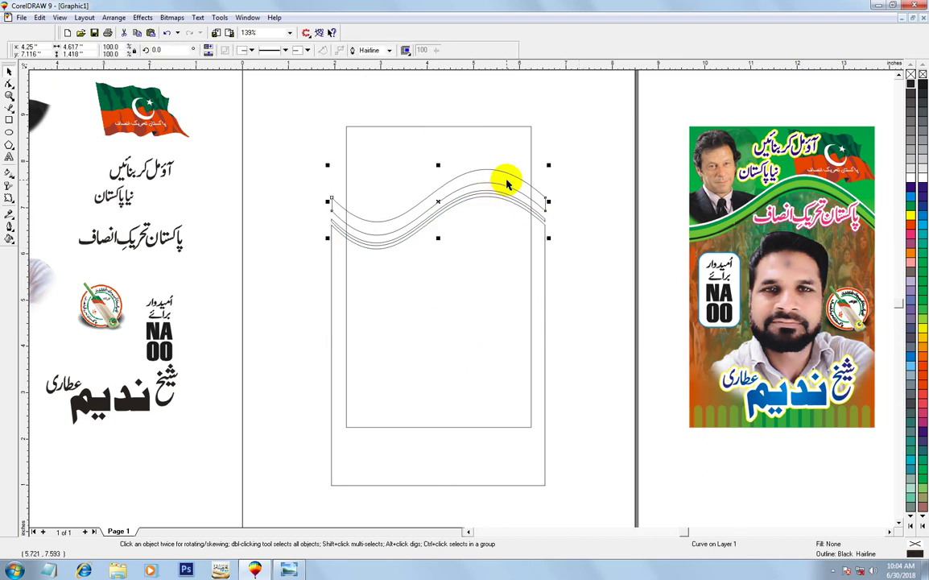
Give the wave band a Uniform Fill of Chartreuse, then change it to Green
{"action": "key", "text": "shift+F11"}
{"action": "left_click", "coordinate": [513, 350]}
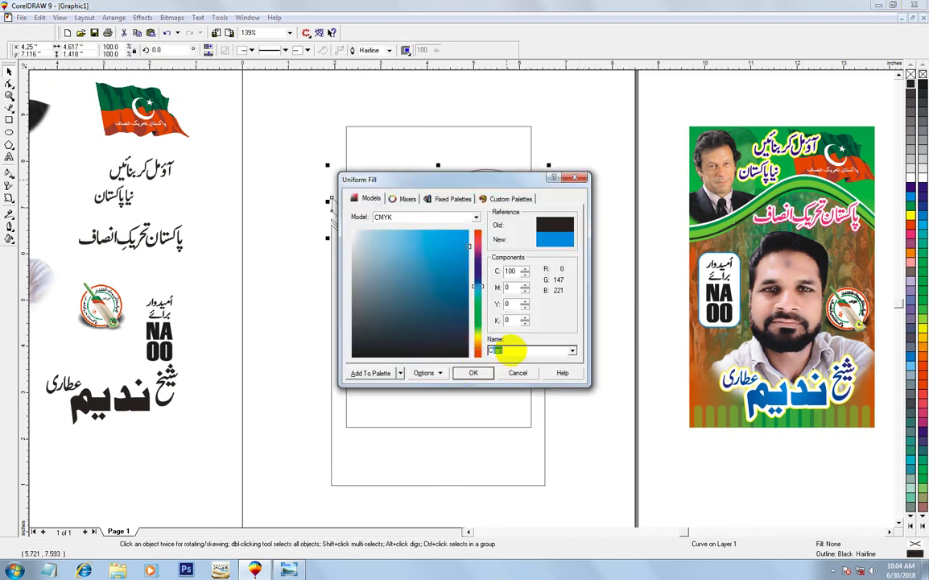
{"action": "type", "text": "Char"}
{"action": "key", "text": "Return"}
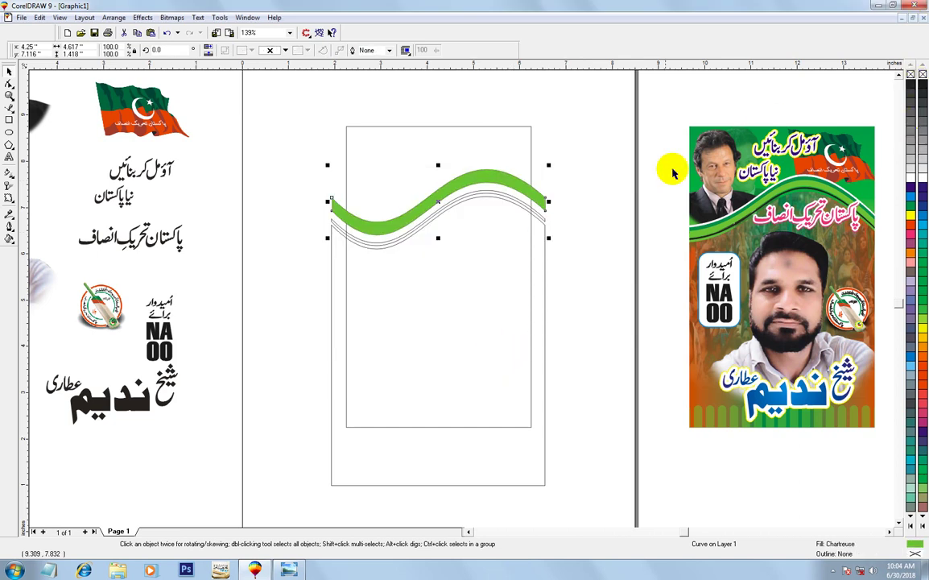
{"action": "left_click", "coordinate": [469, 175]}
{"action": "left_click", "coordinate": [469, 179]}
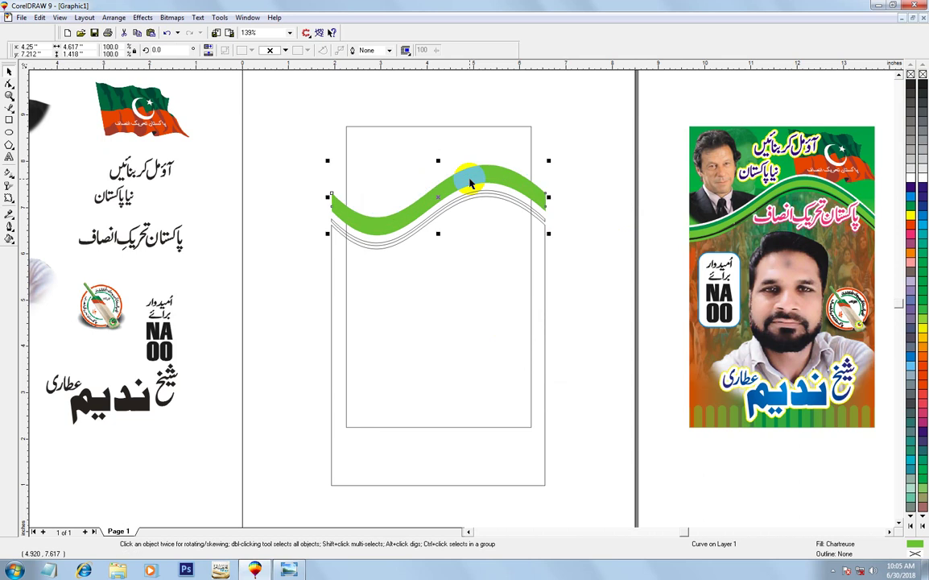
{"action": "key", "text": "shift+F11"}
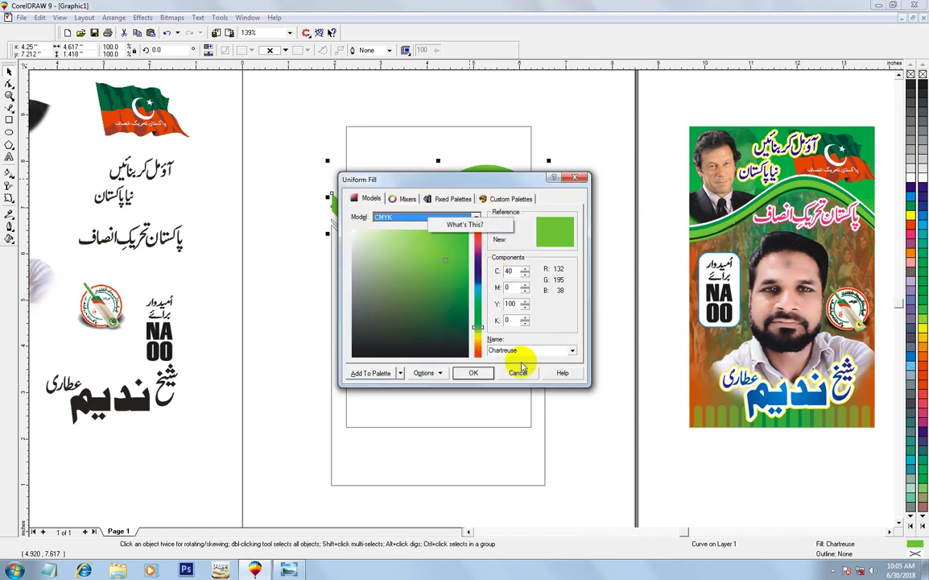
{"action": "type", "text": "Re"}
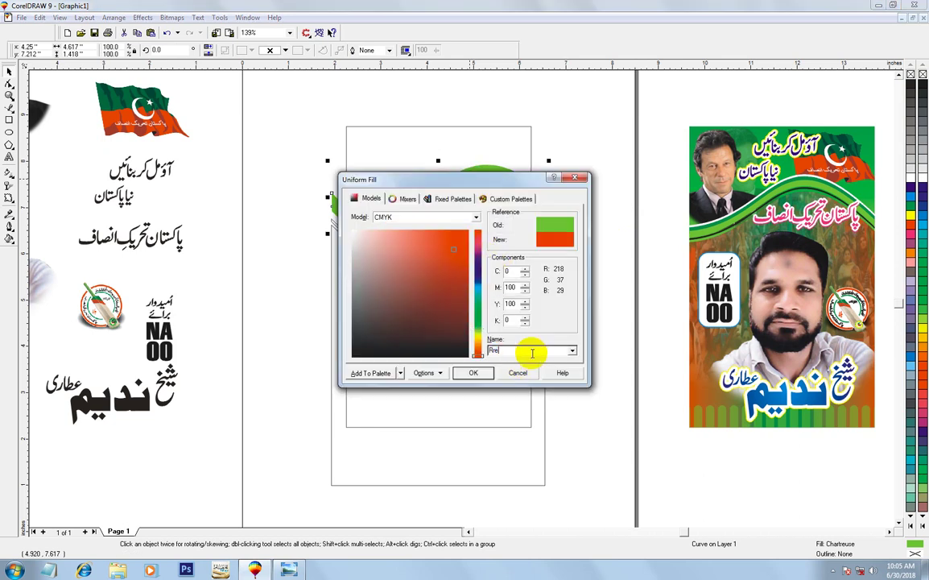
{"action": "type", "text": "Green"}
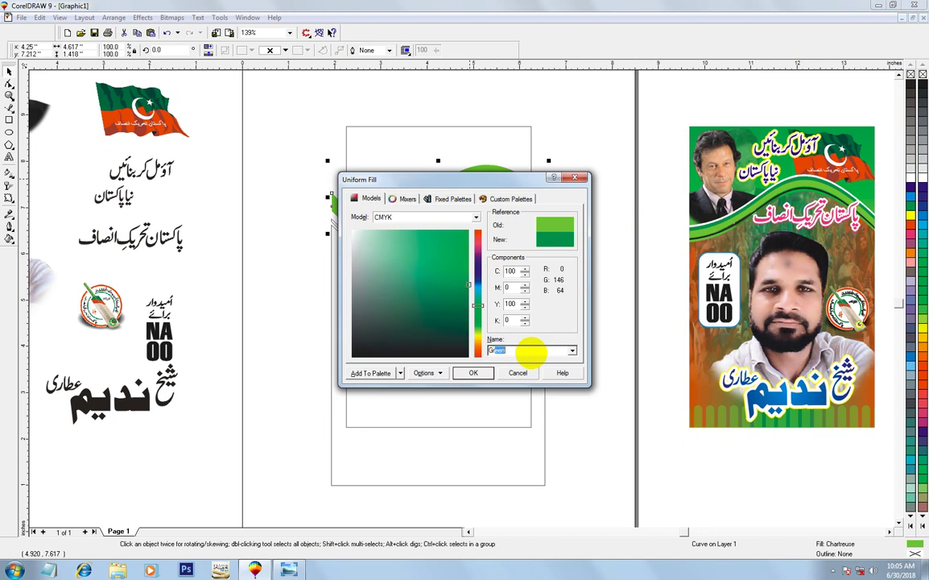
{"action": "key", "text": "Return"}
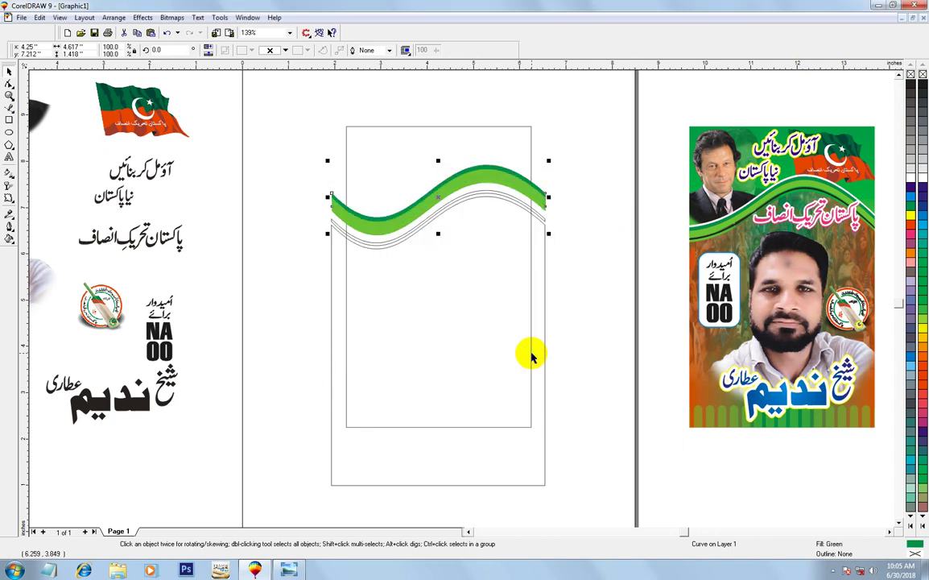
Fill the lower wave strip solid black and delete the unwanted copy
{"action": "left_click", "coordinate": [531, 354]}
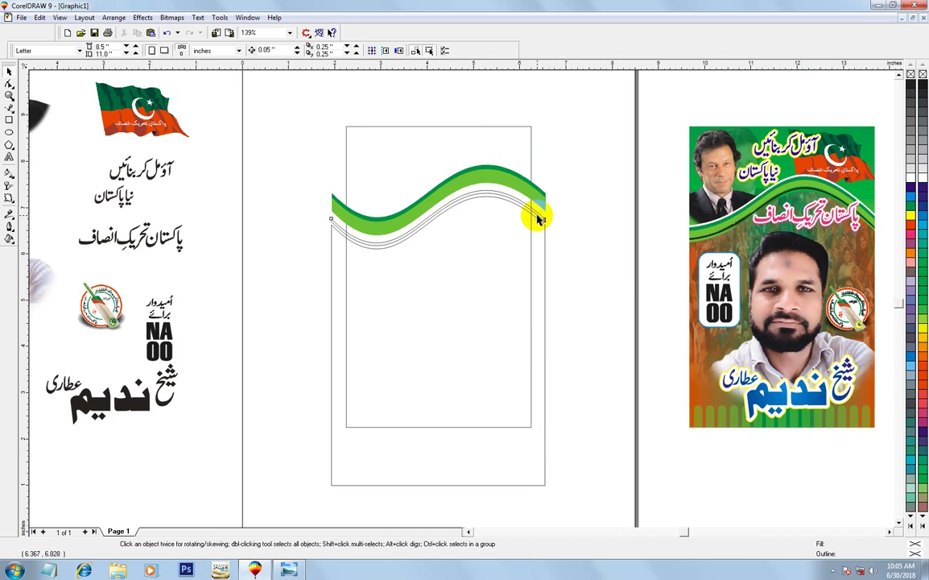
{"action": "left_click", "coordinate": [437, 213]}
{"action": "left_click", "coordinate": [435, 221]}
{"action": "left_click", "coordinate": [495, 214]}
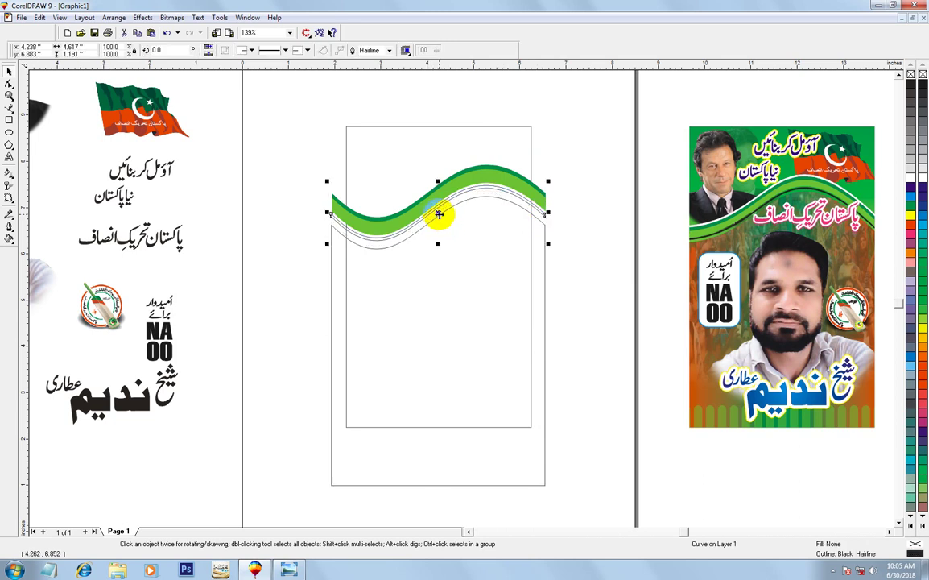
{"action": "left_click", "coordinate": [909, 84]}
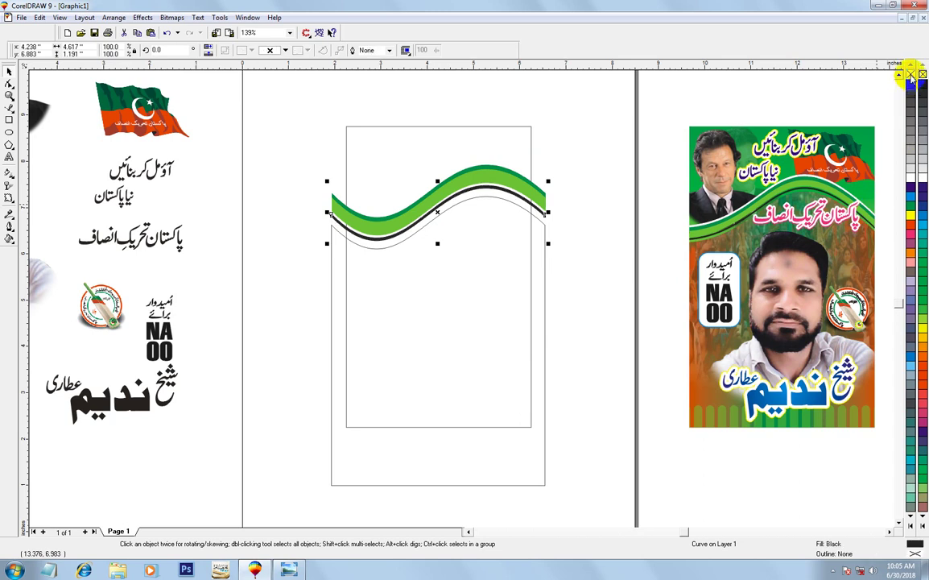
{"action": "left_click_drag", "start_coordinate": [436, 211], "coordinate": [436, 185]}
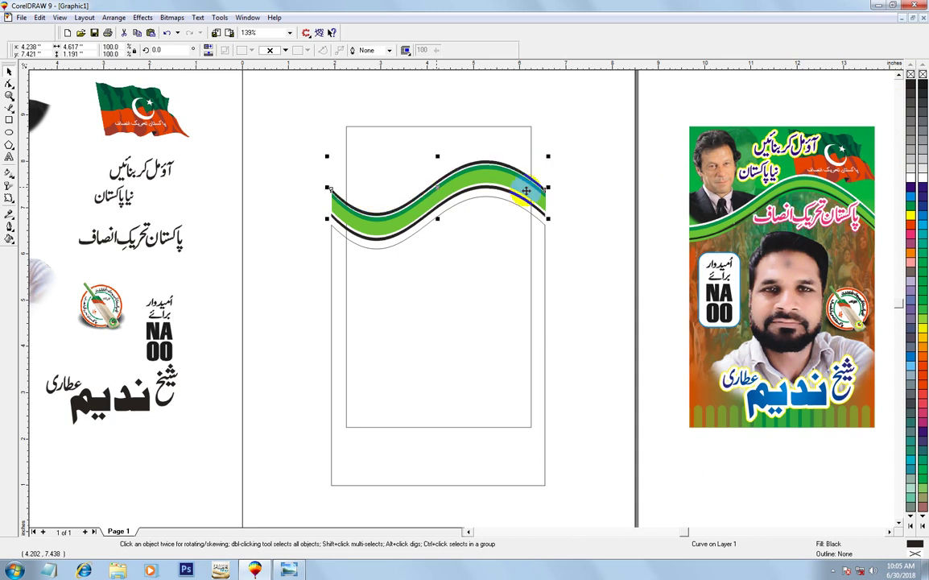
{"action": "key", "text": "Delete"}
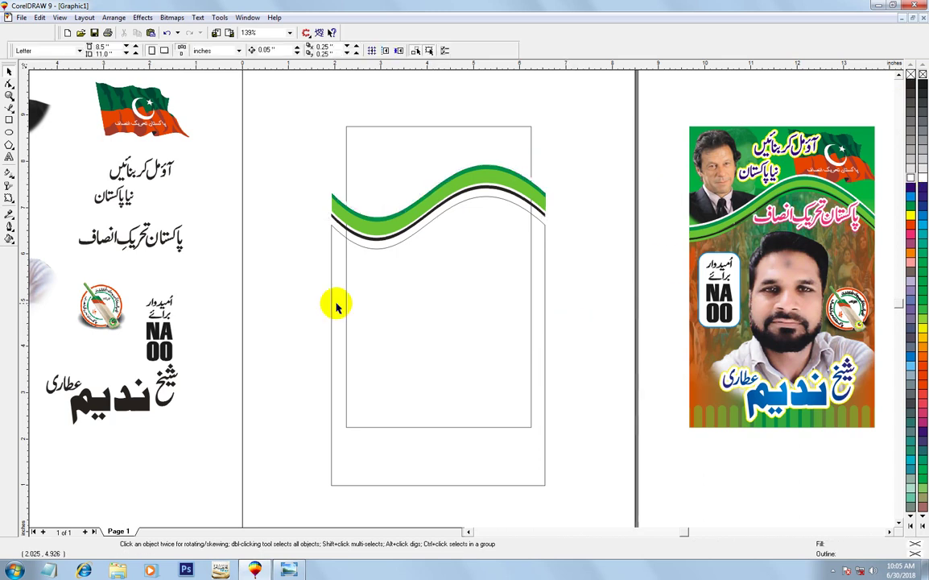
Raise the tall background shape's bottom nodes about an inch, to just below the inner frame
{"action": "left_click", "coordinate": [434, 376]}
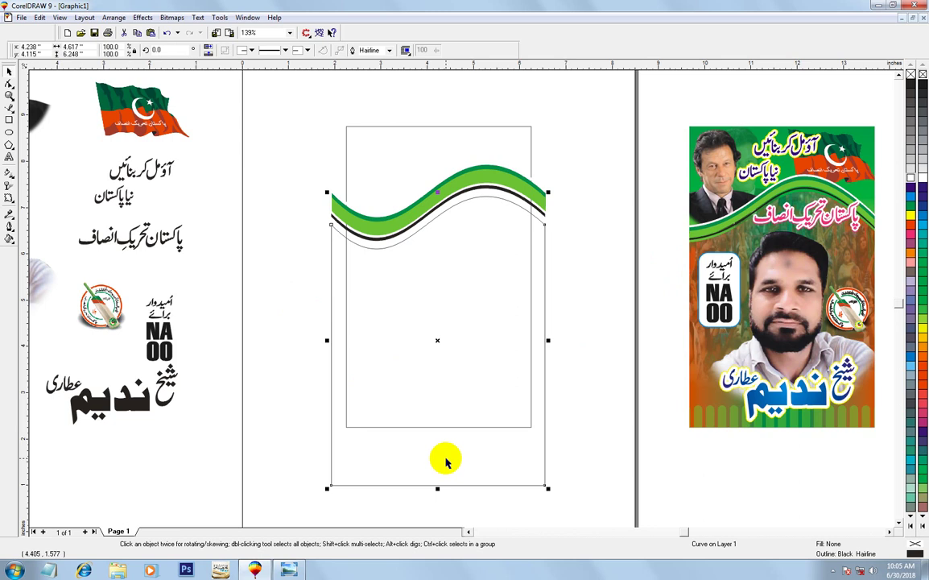
{"action": "key", "text": "F10"}
{"action": "left_click_drag", "start_coordinate": [322, 455], "coordinate": [581, 505]}
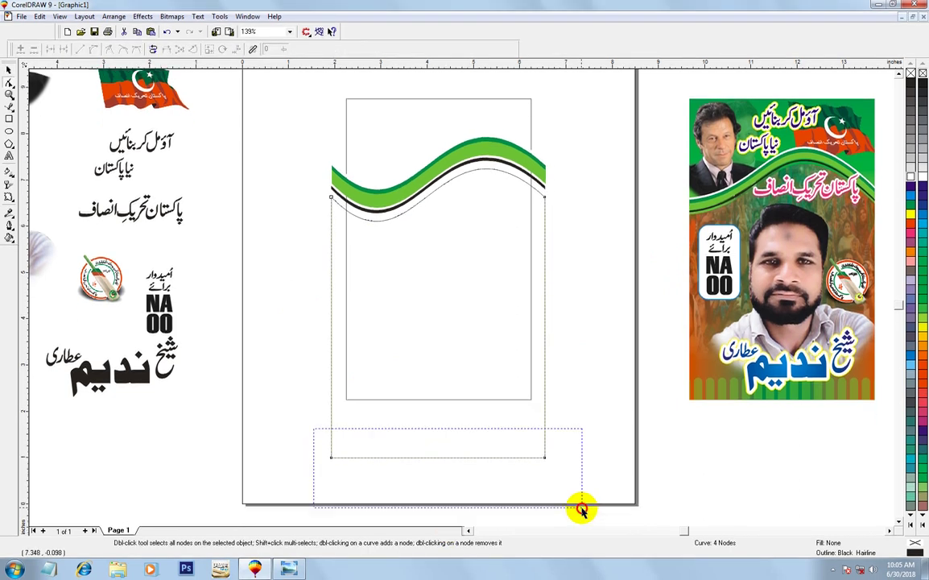
{"action": "left_click_drag", "start_coordinate": [545, 455], "coordinate": [544, 407]}
{"action": "left_click", "coordinate": [9, 71]}
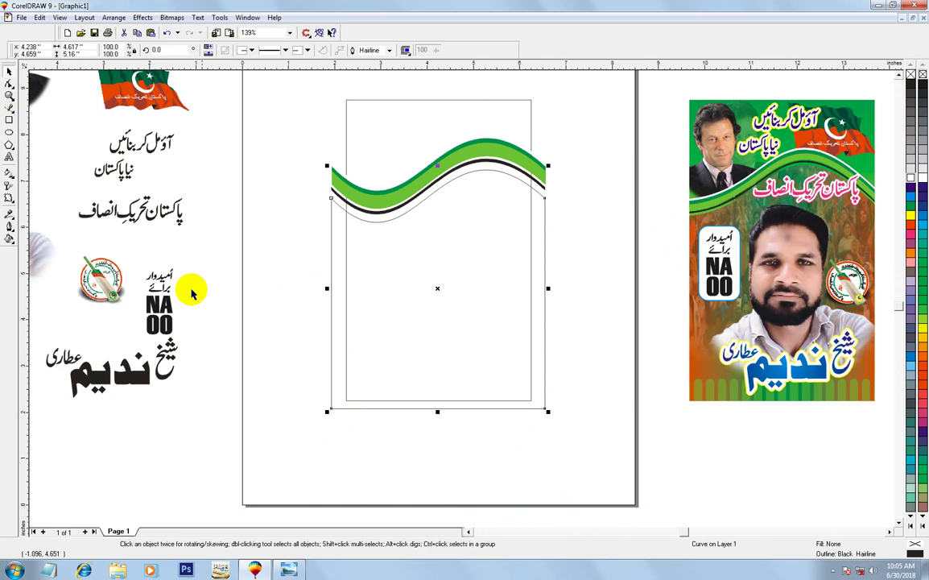
{"action": "left_click", "coordinate": [452, 352]}
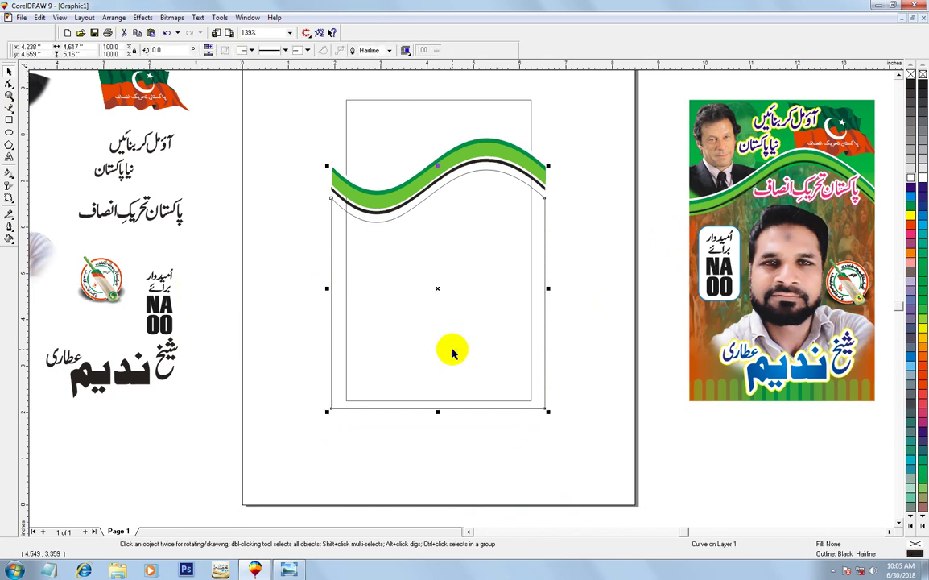
{"action": "left_click", "coordinate": [456, 369]}
{"action": "left_click_drag", "start_coordinate": [455, 368], "coordinate": [456, 367]}
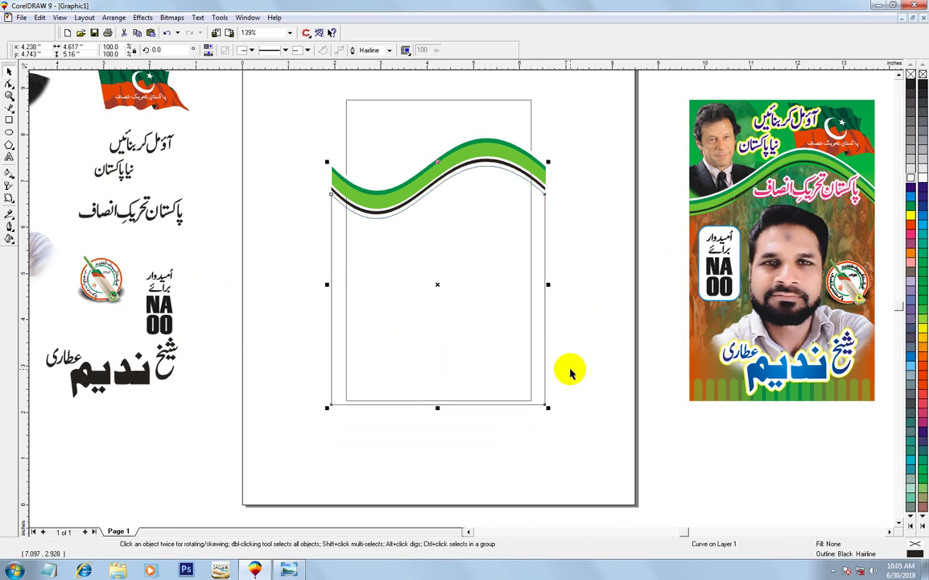
{"action": "key", "text": "F11"}
Apply a custom linear orange-green-orange fountain fill to the tall background shape
{"action": "left_click", "coordinate": [413, 273]}
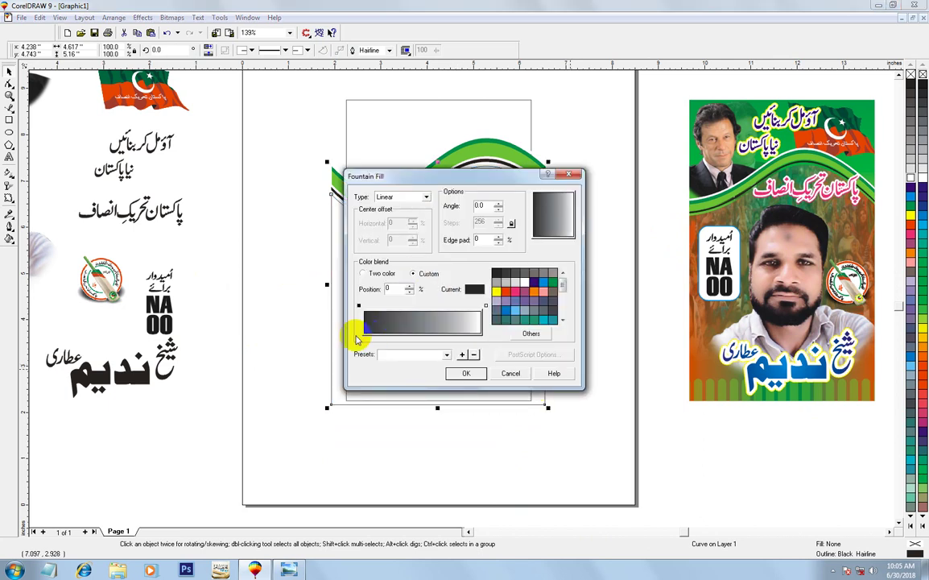
{"action": "left_click", "coordinate": [485, 305]}
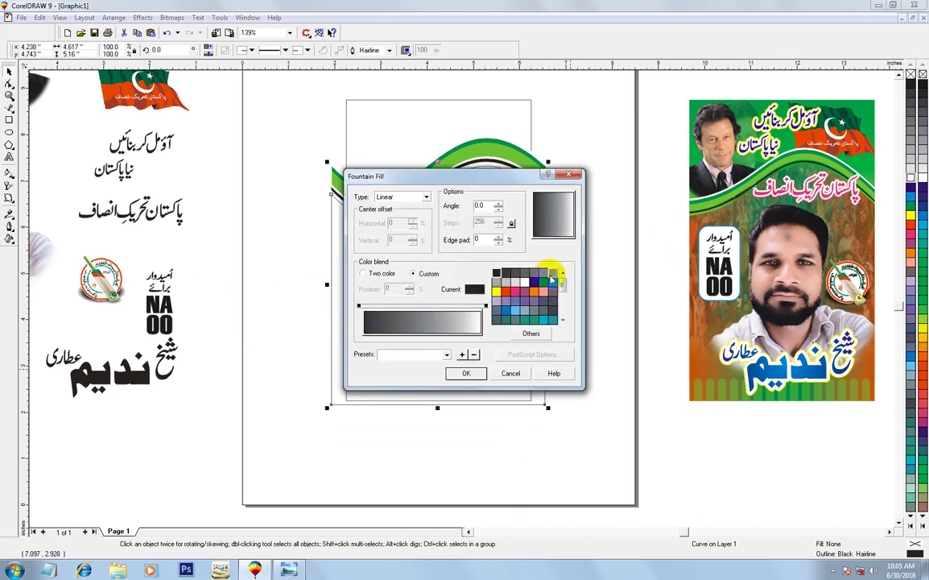
{"action": "left_click", "coordinate": [506, 292]}
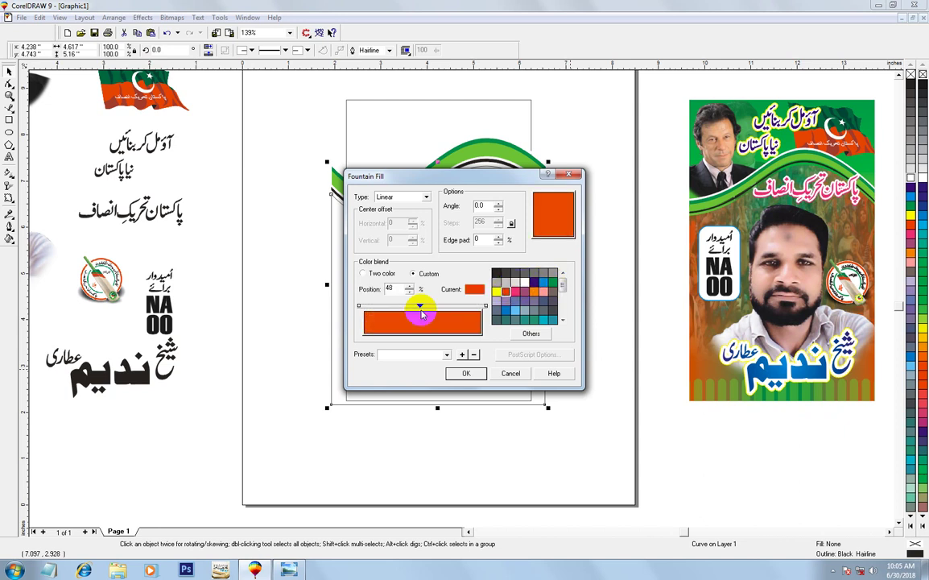
{"action": "left_click", "coordinate": [552, 281]}
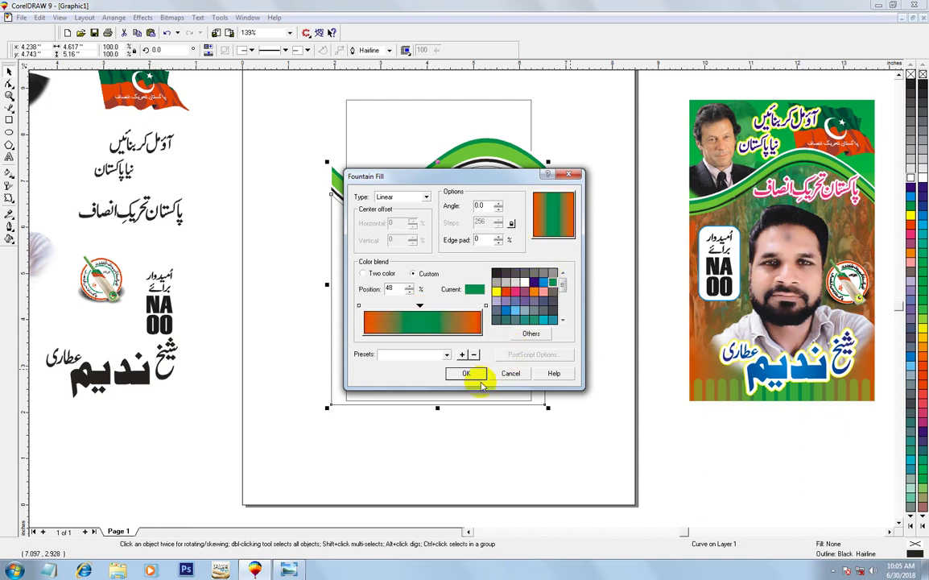
{"action": "left_click", "coordinate": [473, 376]}
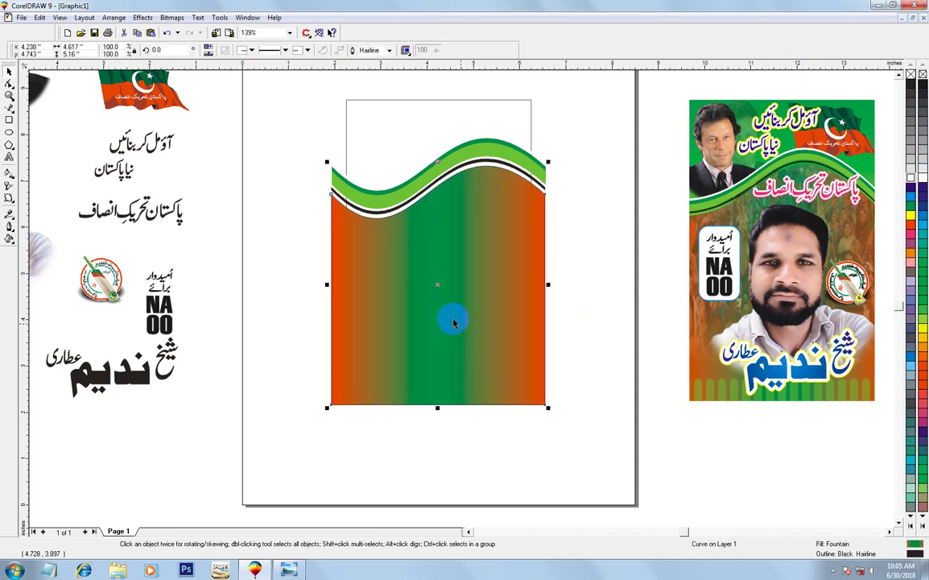
Select all the header pieces together, then minimize CorelDRAW
{"action": "left_click_drag", "start_coordinate": [260, 125], "coordinate": [596, 465]}
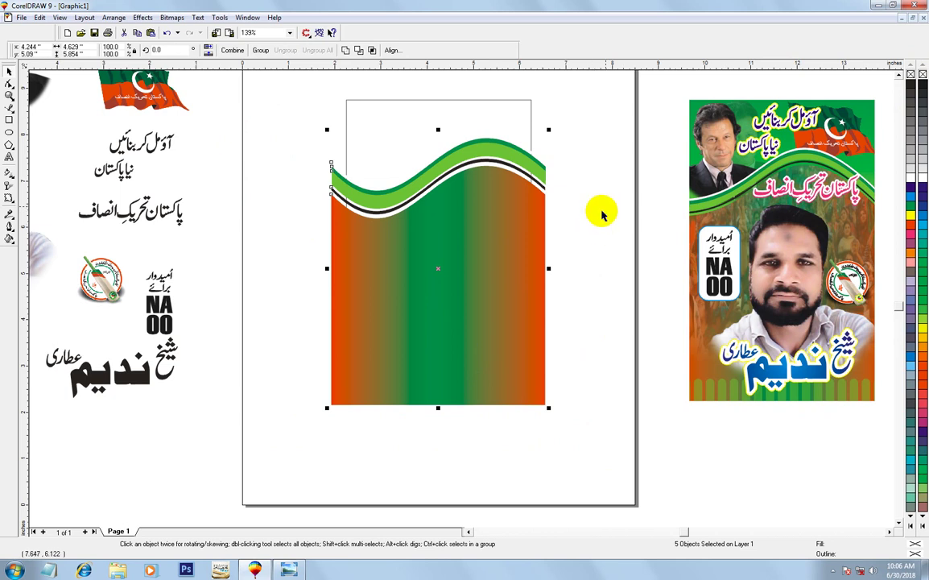
{"action": "left_click", "coordinate": [597, 241]}
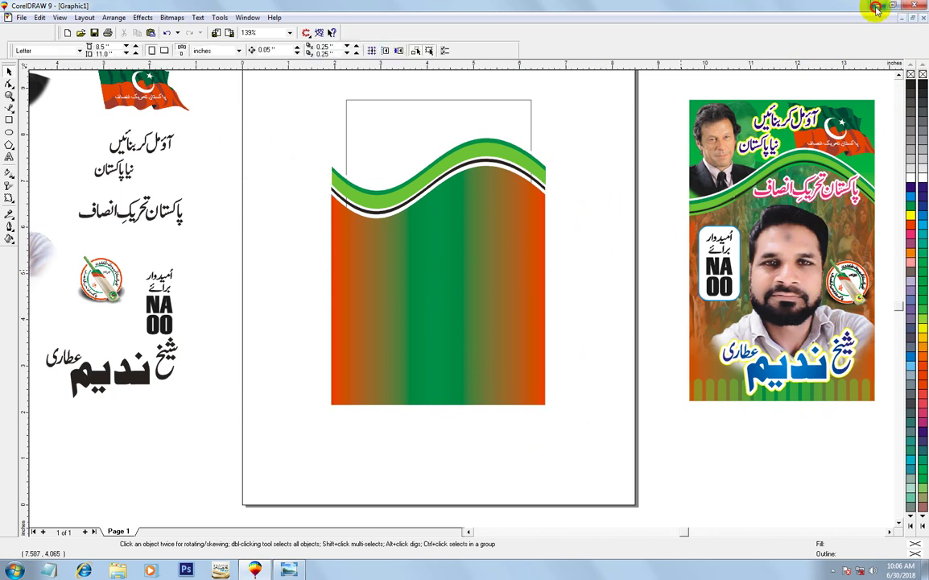
{"action": "left_click", "coordinate": [878, 6]}
Drag the crowd photo file from the desktop onto the CorelDRAW gradient panel
{"action": "left_click", "coordinate": [782, 6]}
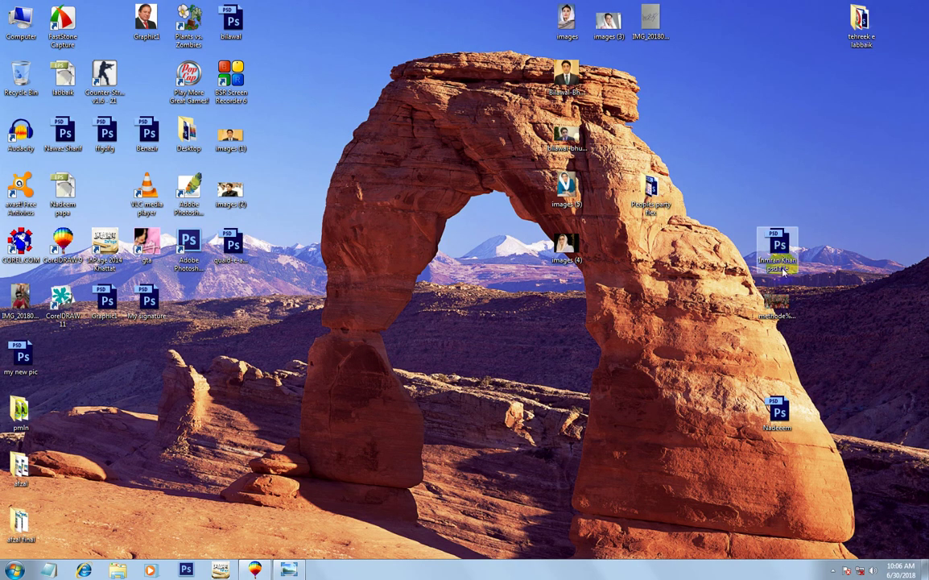
{"action": "left_click", "coordinate": [778, 298]}
{"action": "left_click_drag", "start_coordinate": [779, 302], "coordinate": [290, 438]}
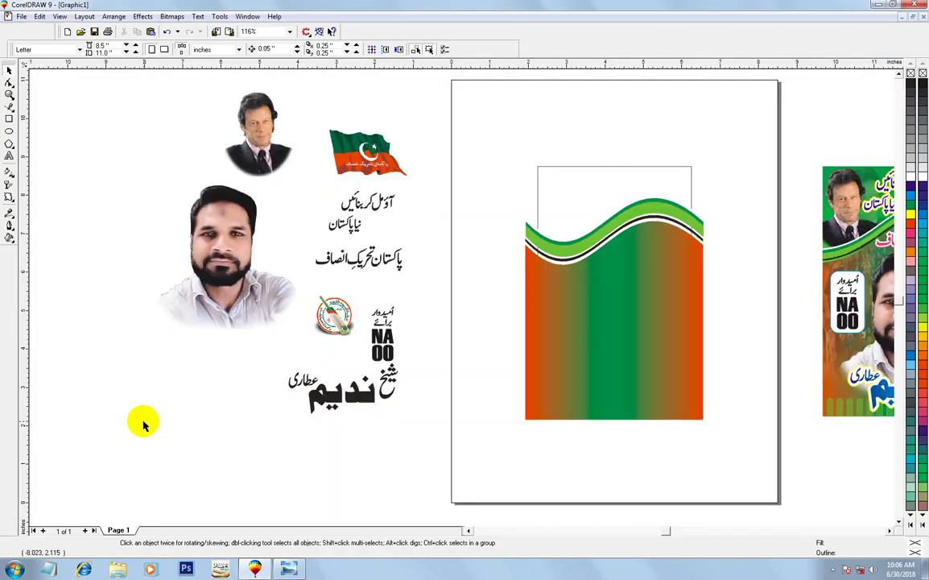
{"action": "left_click_drag", "start_coordinate": [143, 424], "coordinate": [141, 421]}
Zoom in on the gradient panel and convert the selected crowd photo to a bitmap
{"action": "key", "text": "z"}
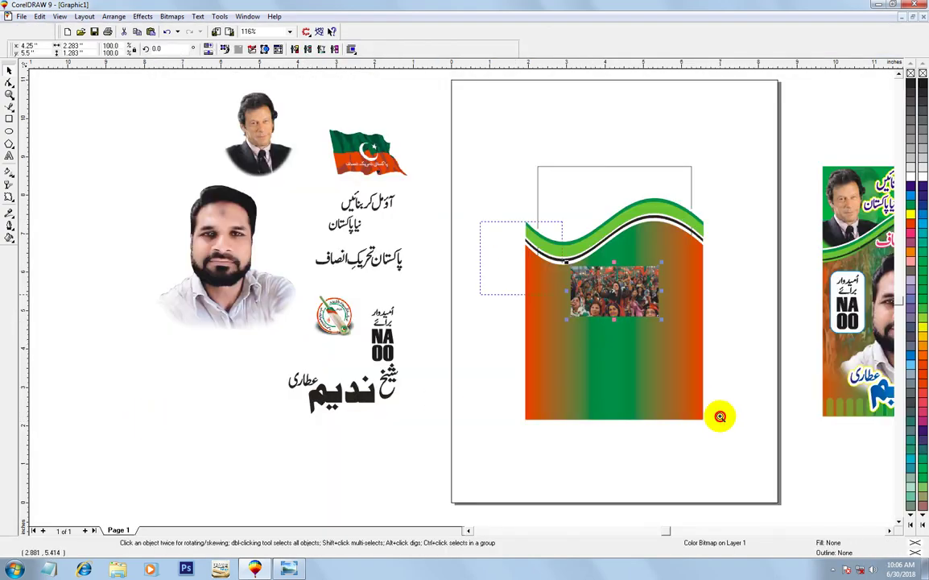
{"action": "left_click", "coordinate": [648, 381]}
{"action": "left_click", "coordinate": [9, 71]}
{"action": "left_click", "coordinate": [394, 269]}
{"action": "left_click", "coordinate": [515, 242]}
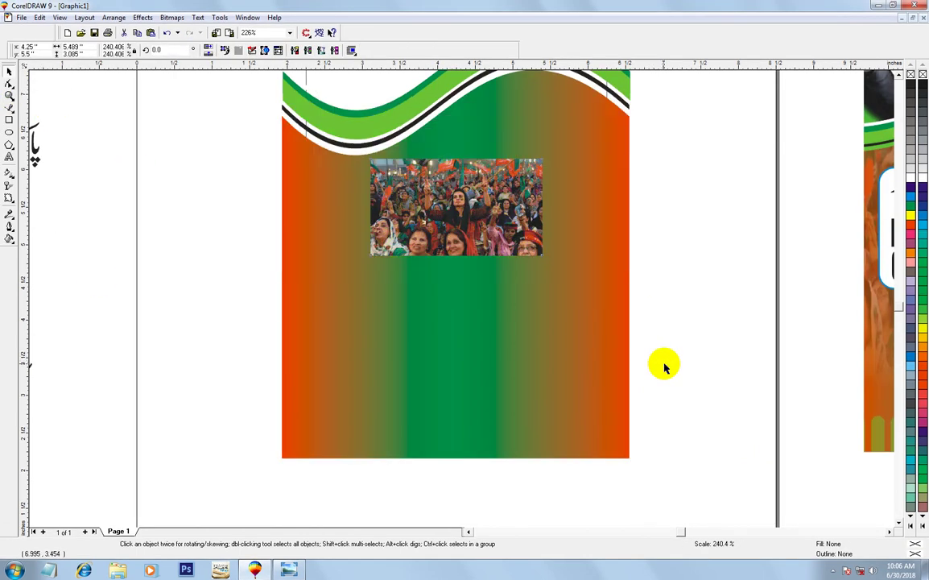
{"action": "type", "text": "100"}
{"action": "key", "text": "Return"}
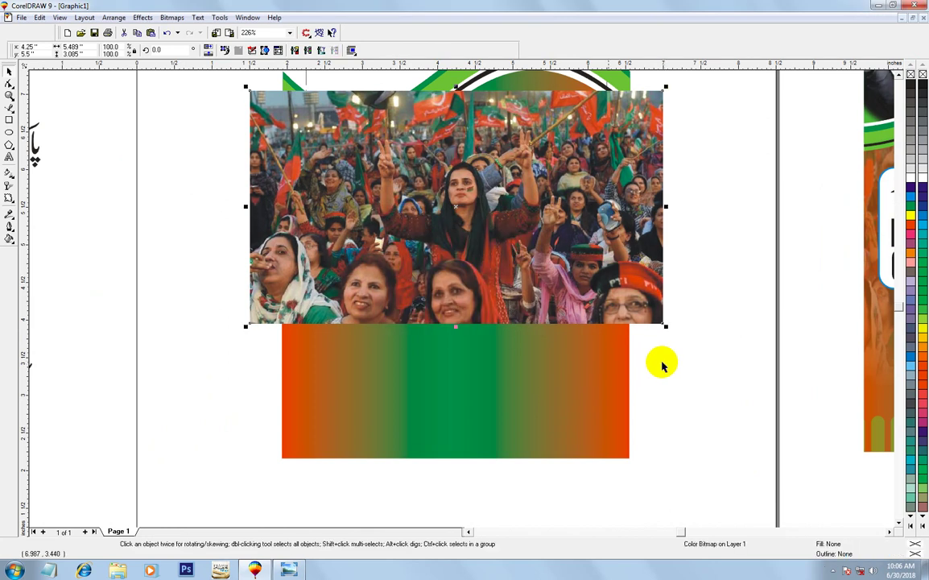
Apply a fountain transparency so the crowd photo fades toward its bottom edge
{"action": "left_click", "coordinate": [9, 193]}
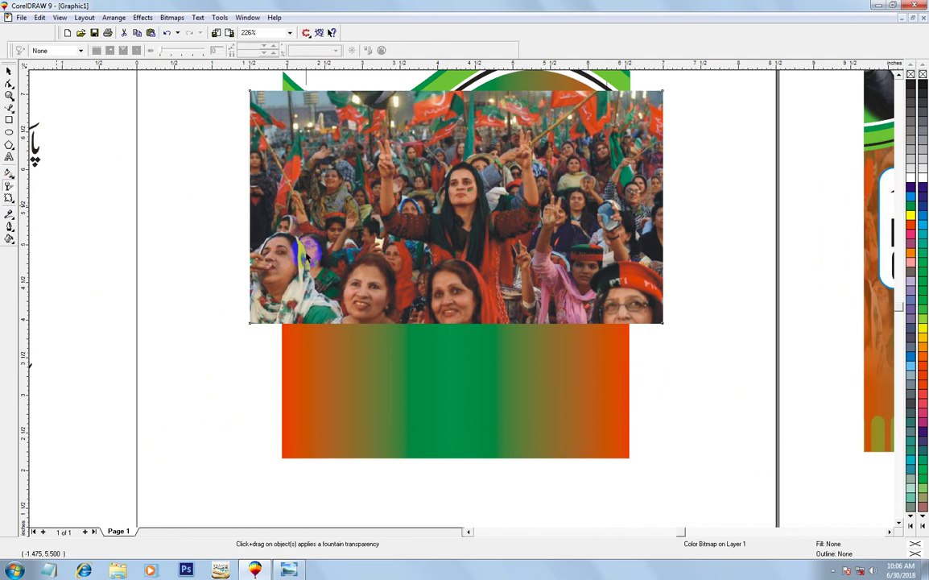
{"action": "left_click_drag", "start_coordinate": [462, 293], "coordinate": [462, 305]}
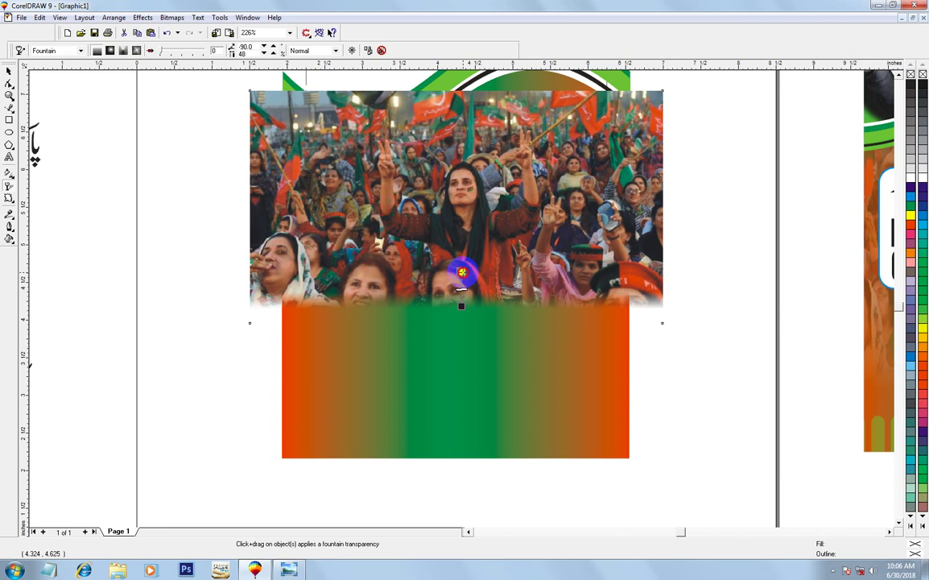
{"action": "left_click", "coordinate": [461, 271]}
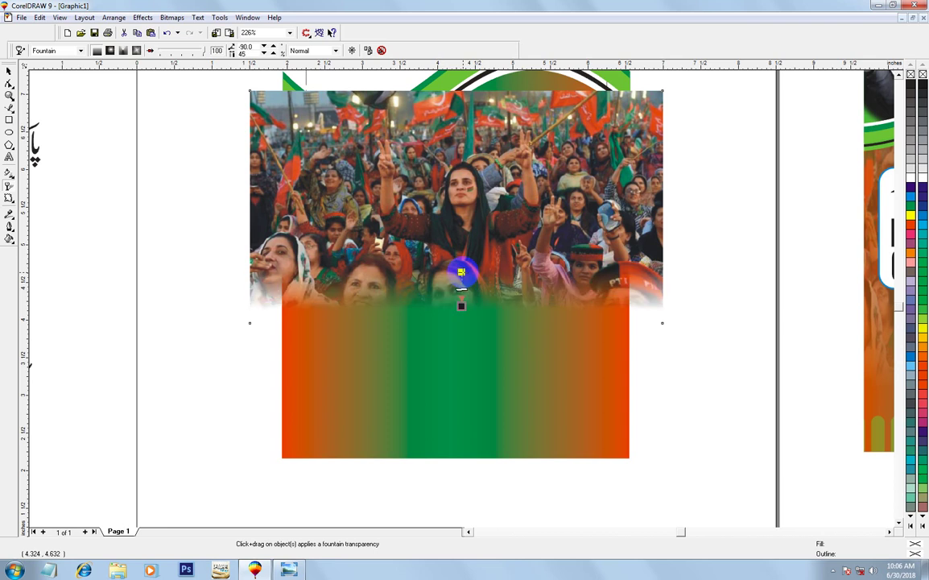
{"action": "left_click", "coordinate": [462, 274]}
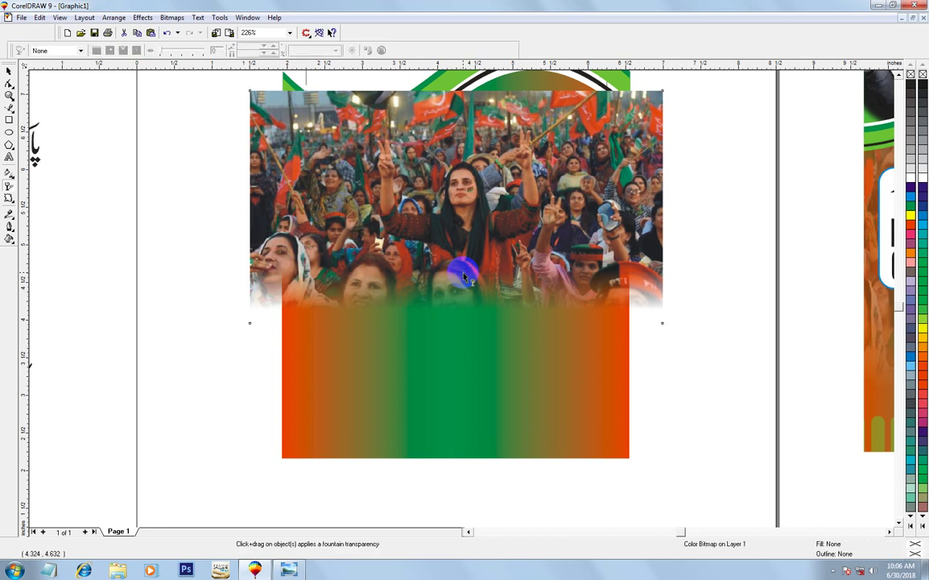
Resize the faded crowd photo to about 6.88 by 4.56 inches over the panel
{"action": "left_click", "coordinate": [8, 73]}
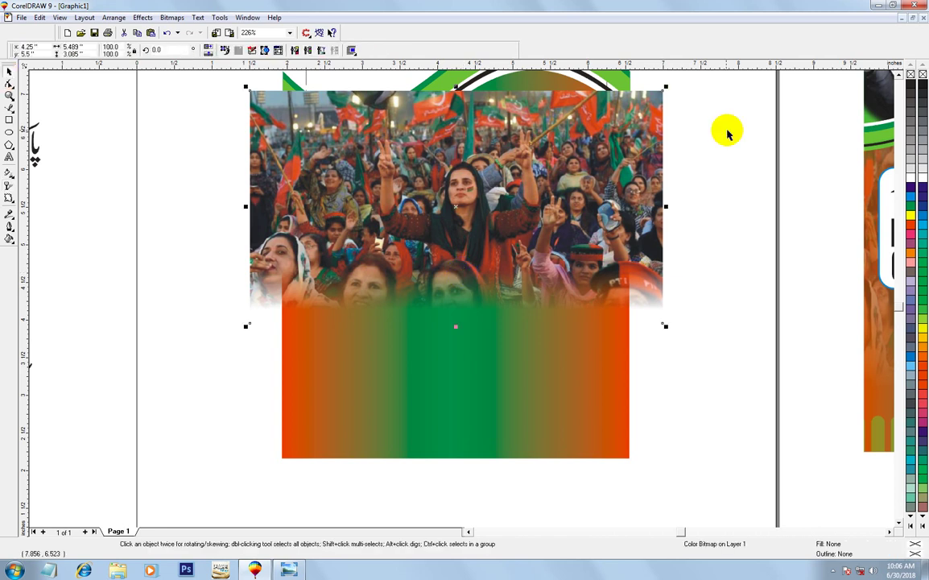
{"action": "left_click", "coordinate": [596, 189]}
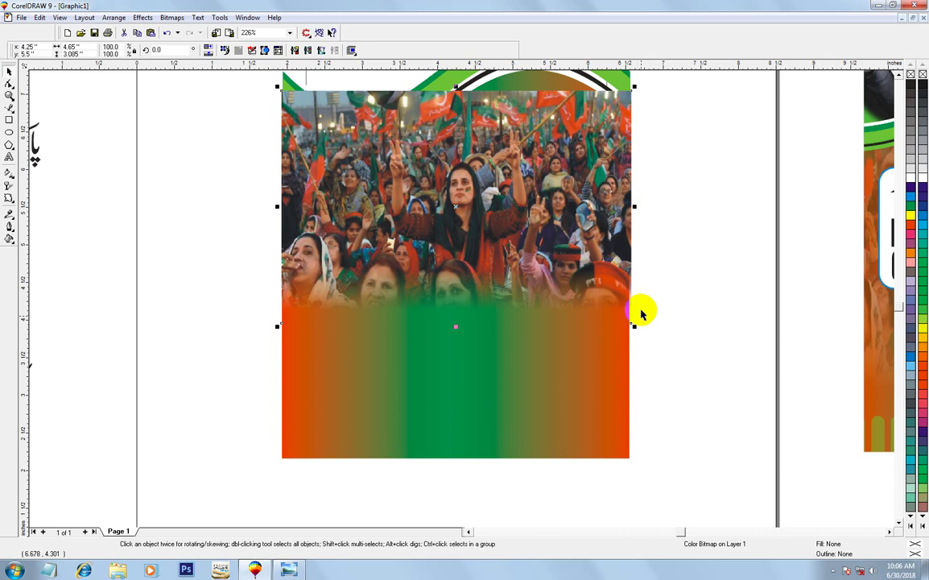
{"action": "mouse_move", "coordinate": [634, 326]}
{"action": "left_mouse_down"}
{"action": "mouse_move", "coordinate": [659, 356]}
{"action": "mouse_move", "coordinate": [591, 294]}
{"action": "left_mouse_up"}
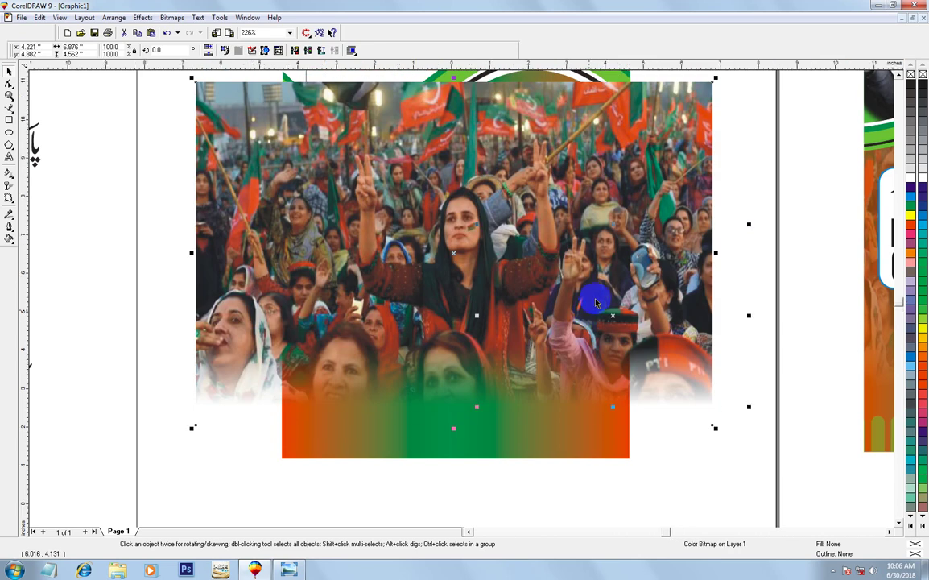
{"action": "scroll", "coordinate": [763, 225], "scroll_direction": "down", "scroll_amount": 3}
{"action": "left_click", "coordinate": [642, 288]}
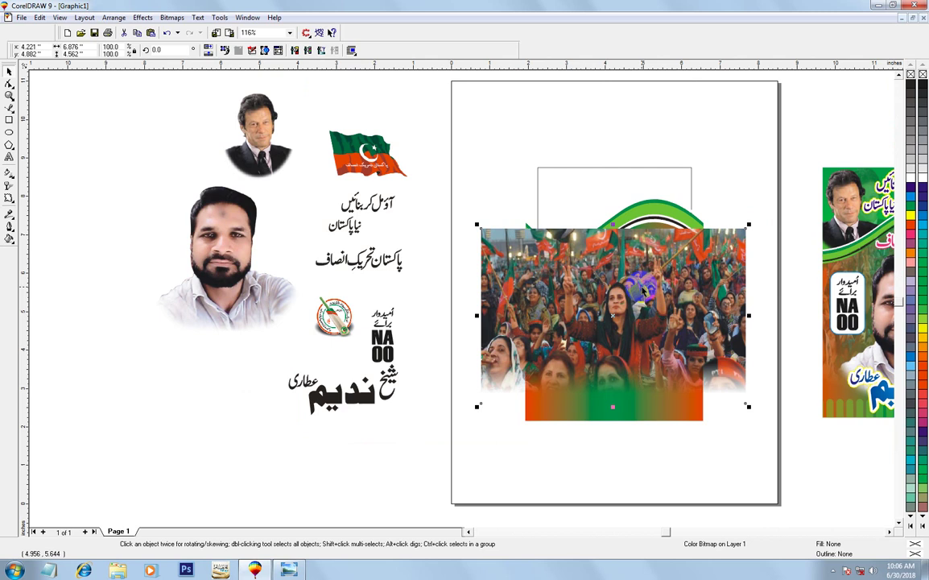
Apply a uniform 65% transparency to the crowd photo
{"action": "left_click", "coordinate": [9, 185]}
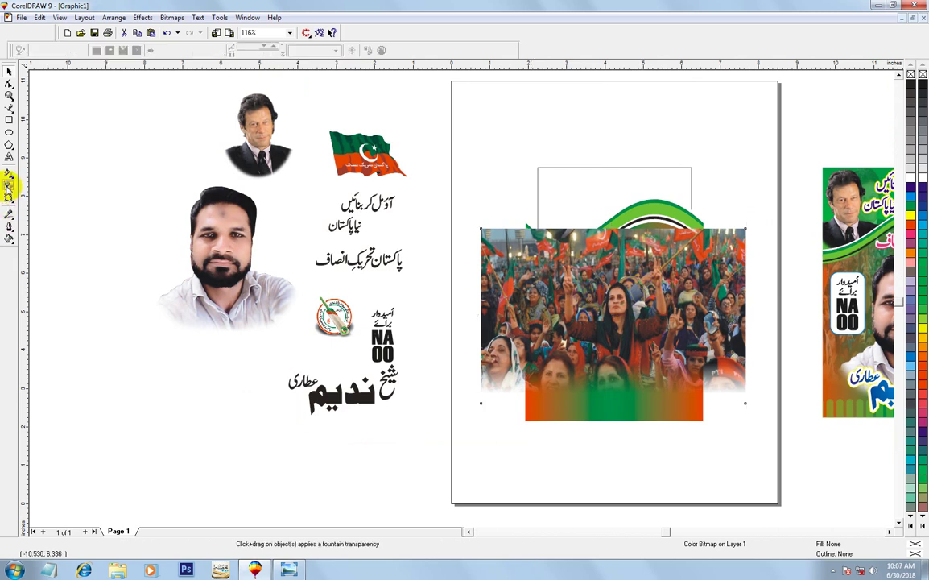
{"action": "left_click", "coordinate": [51, 53]}
{"action": "left_click", "coordinate": [42, 71]}
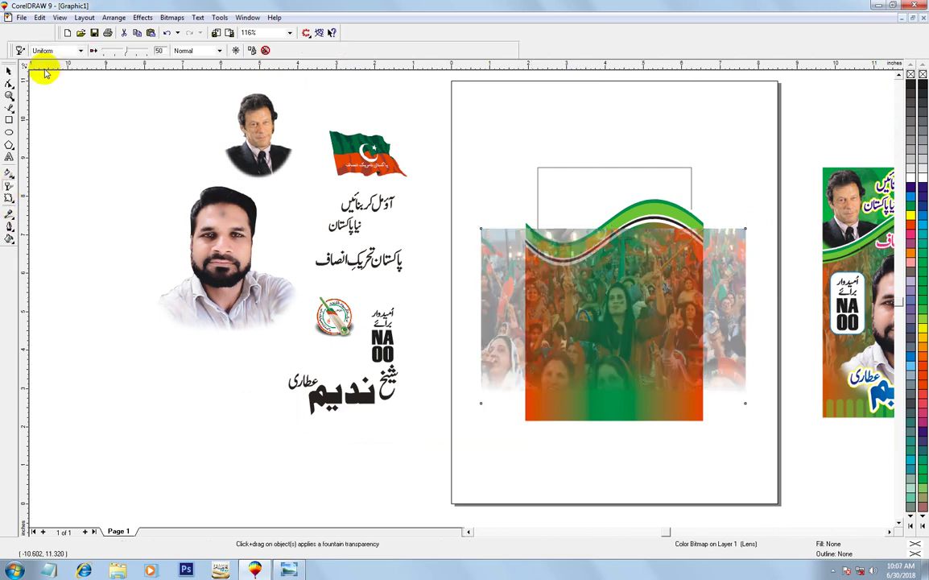
{"action": "left_click", "coordinate": [161, 51]}
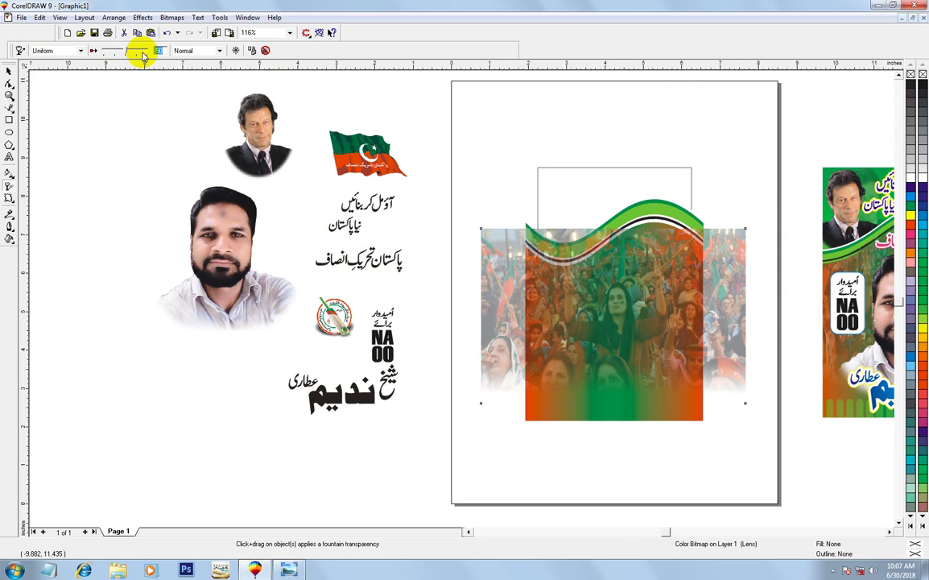
{"action": "left_click", "coordinate": [139, 54]}
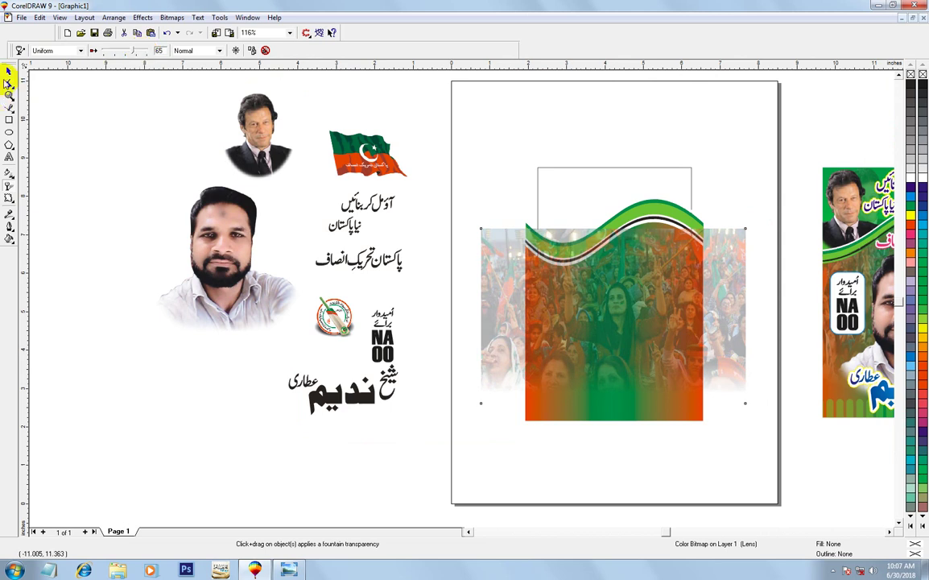
{"action": "left_click", "coordinate": [8, 71]}
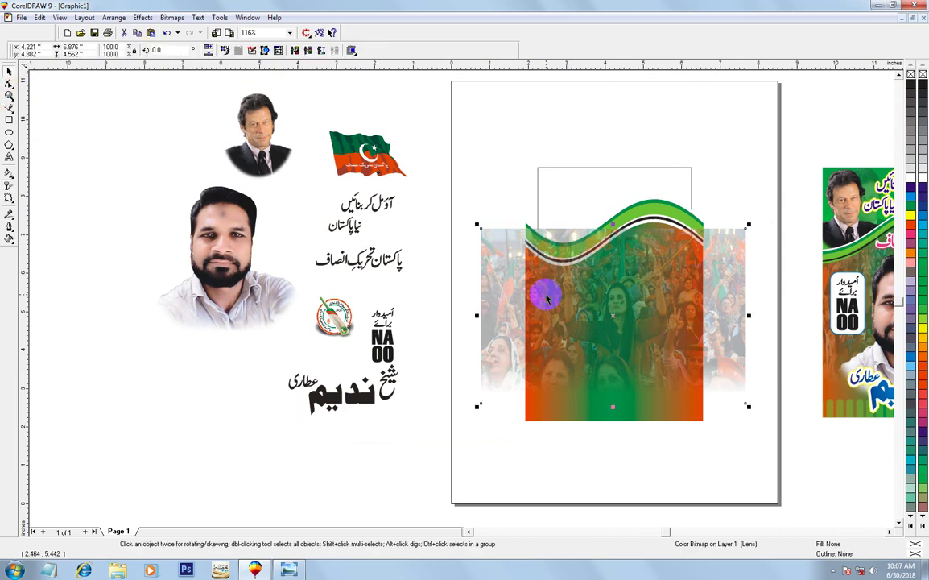
Inside the gradient panel, stretch the crowd photo's top edge slightly upward
{"action": "left_click", "coordinate": [671, 418]}
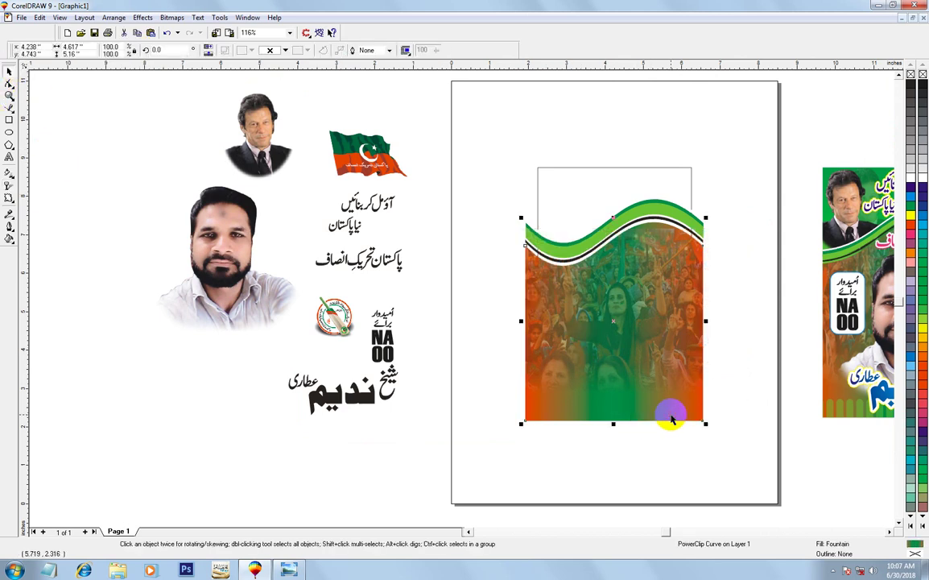
{"action": "left_click", "coordinate": [653, 349]}
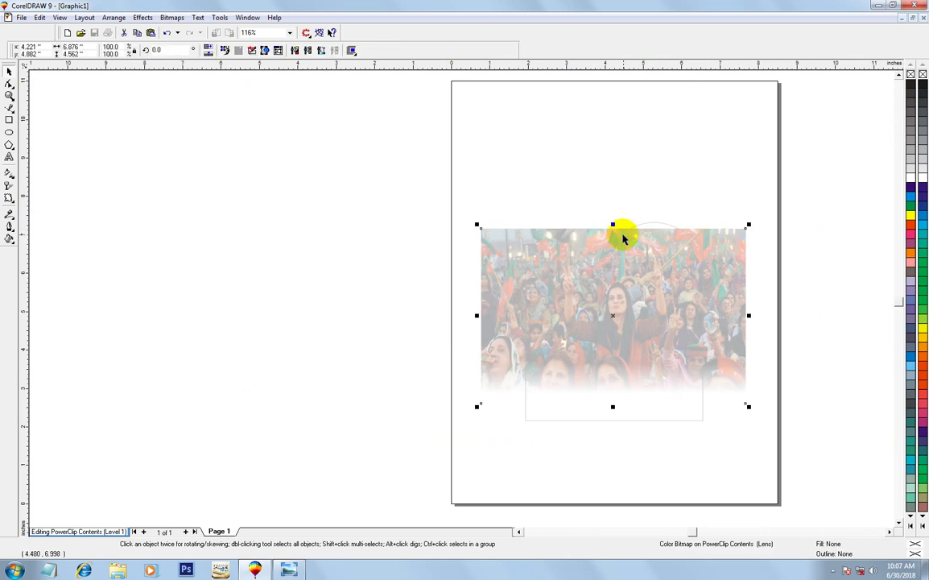
{"action": "left_click_drag", "start_coordinate": [613, 224], "coordinate": [612, 215]}
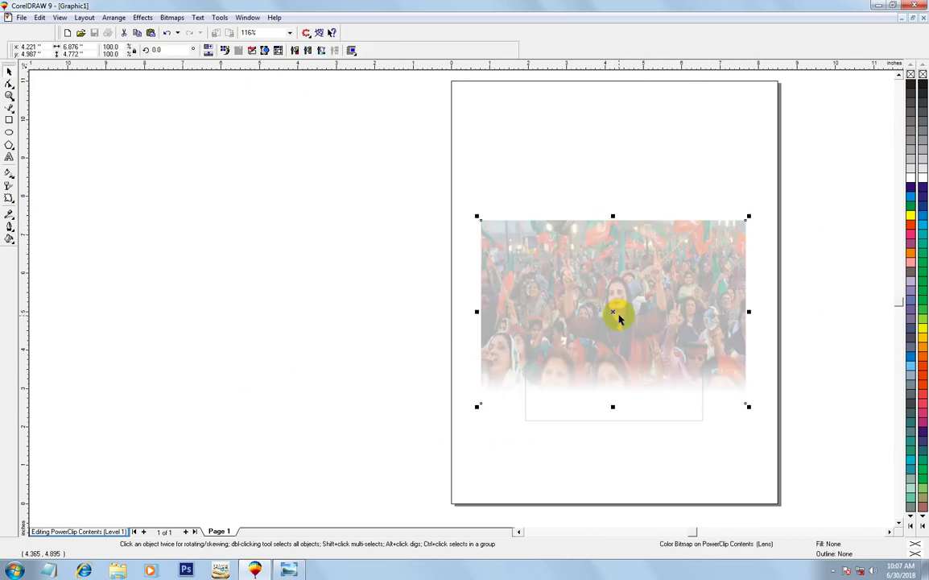
{"action": "left_click", "coordinate": [595, 372], "text": "ctrl"}
Marquee-select all the header artwork and PowerClip it into the rectangular poster frame
{"action": "left_click_drag", "start_coordinate": [635, 391], "coordinate": [655, 388]}
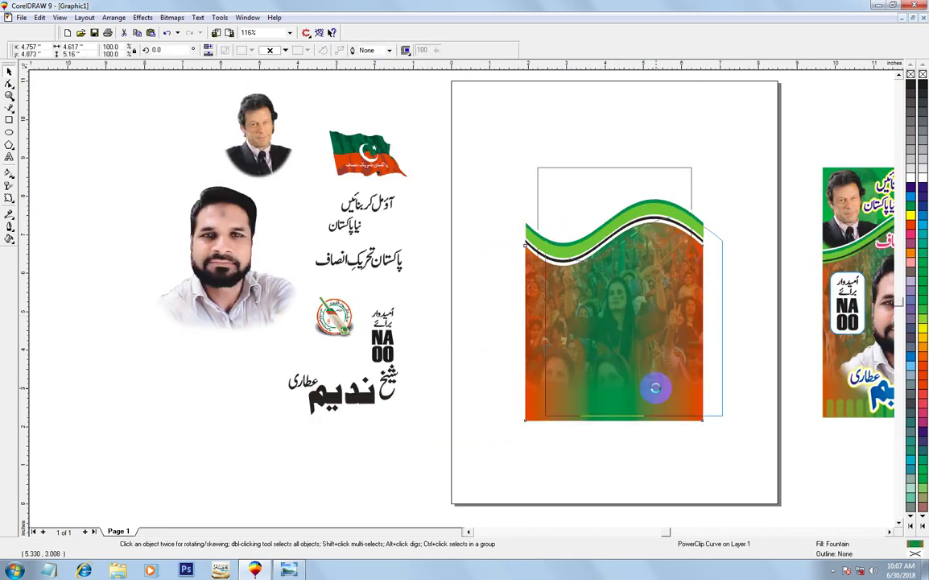
{"action": "mouse_move", "coordinate": [465, 163]}
{"action": "left_mouse_down"}
{"action": "mouse_move", "coordinate": [719, 417]}
{"action": "mouse_move", "coordinate": [504, 187]}
{"action": "left_mouse_up"}
{"action": "mouse_move", "coordinate": [504, 186]}
{"action": "left_mouse_down"}
{"action": "mouse_move", "coordinate": [705, 348]}
{"action": "mouse_move", "coordinate": [773, 473]}
{"action": "left_mouse_up"}
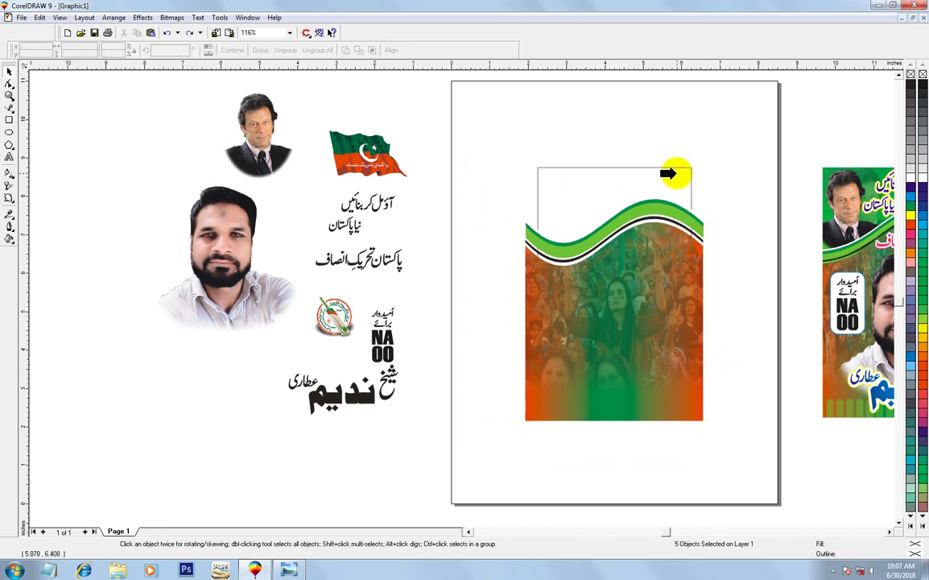
{"action": "left_click", "coordinate": [672, 172]}
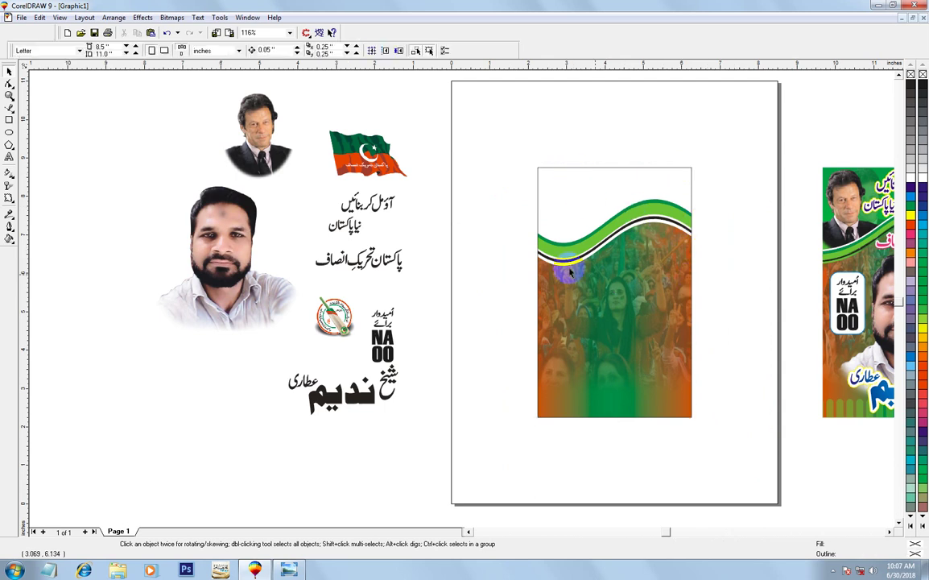
Draw a rectangle over the poster's upper area
{"action": "key", "text": "z"}
{"action": "right_click", "coordinate": [516, 269]}
{"action": "left_click_drag", "start_coordinate": [294, 125], "coordinate": [788, 315]}
{"action": "left_click", "coordinate": [8, 71]}
{"action": "left_click", "coordinate": [247, 236]}
{"action": "left_click", "coordinate": [11, 120]}
{"action": "mouse_move", "coordinate": [118, 156]}
{"action": "left_mouse_down"}
{"action": "mouse_move", "coordinate": [426, 308]}
{"action": "mouse_move", "coordinate": [412, 340]}
{"action": "left_mouse_up"}
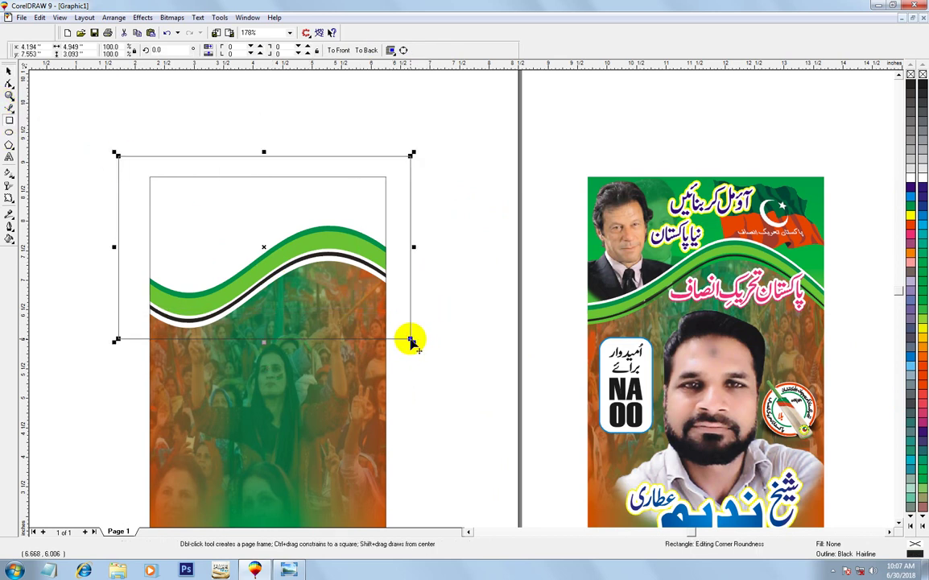
Fill the rectangle with a fountain gradient from green to Chartreuse
{"action": "key", "text": "F11"}
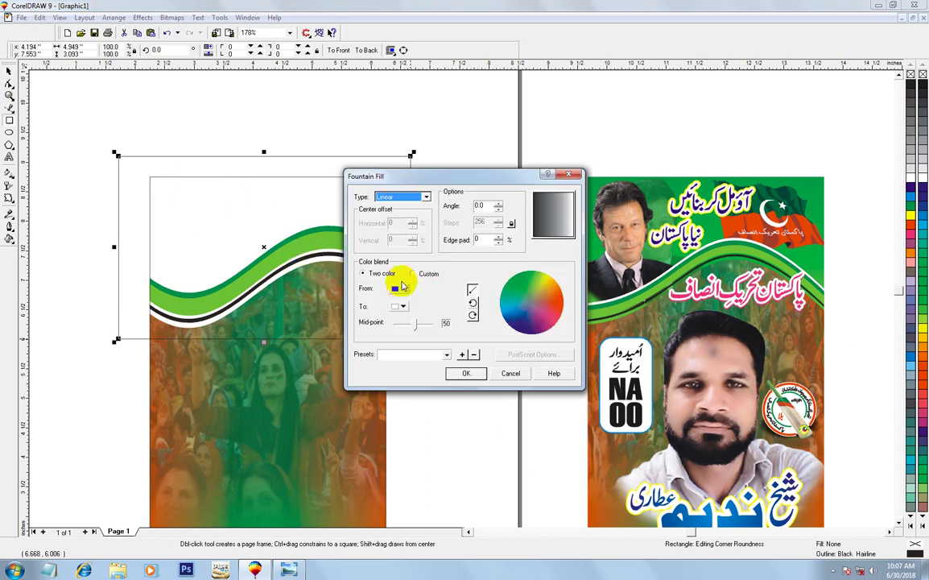
{"action": "left_click", "coordinate": [402, 288]}
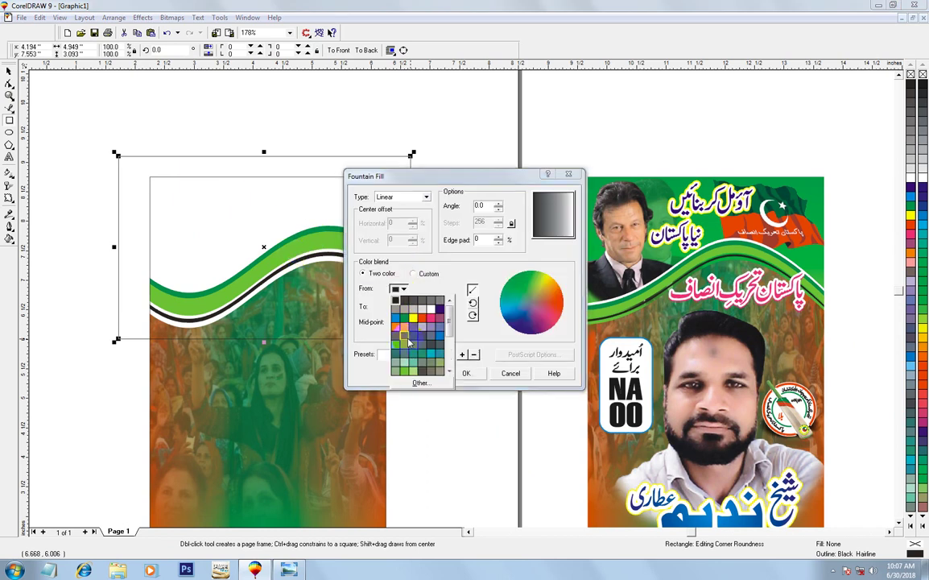
{"action": "left_click", "coordinate": [406, 338]}
{"action": "left_click", "coordinate": [403, 308]}
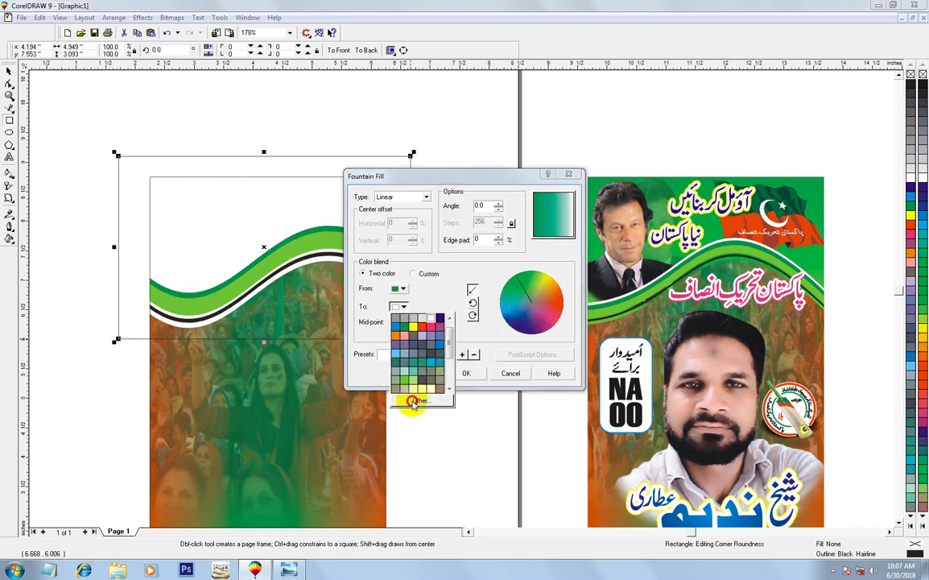
{"action": "left_click", "coordinate": [412, 401]}
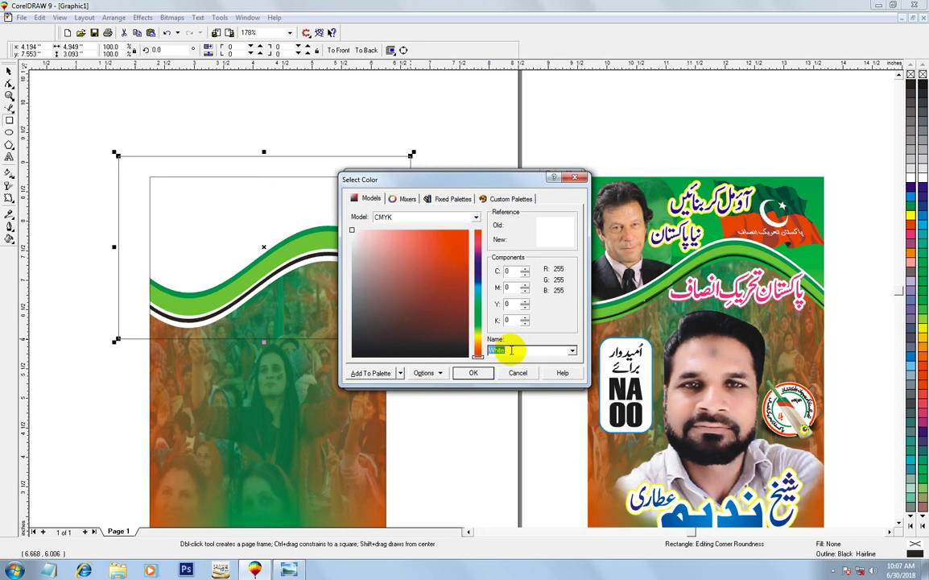
{"action": "type", "text": "c"}
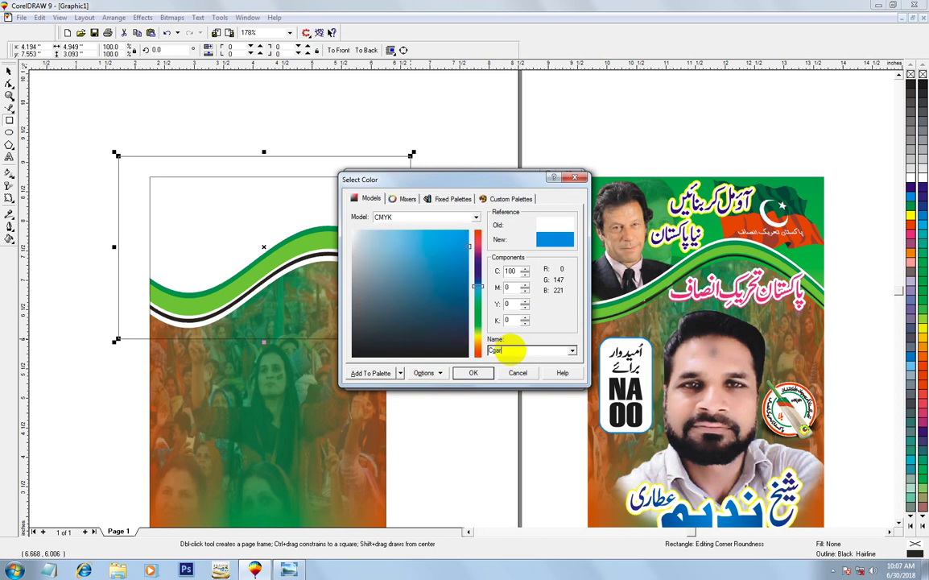
{"action": "type", "text": "hartreuse"}
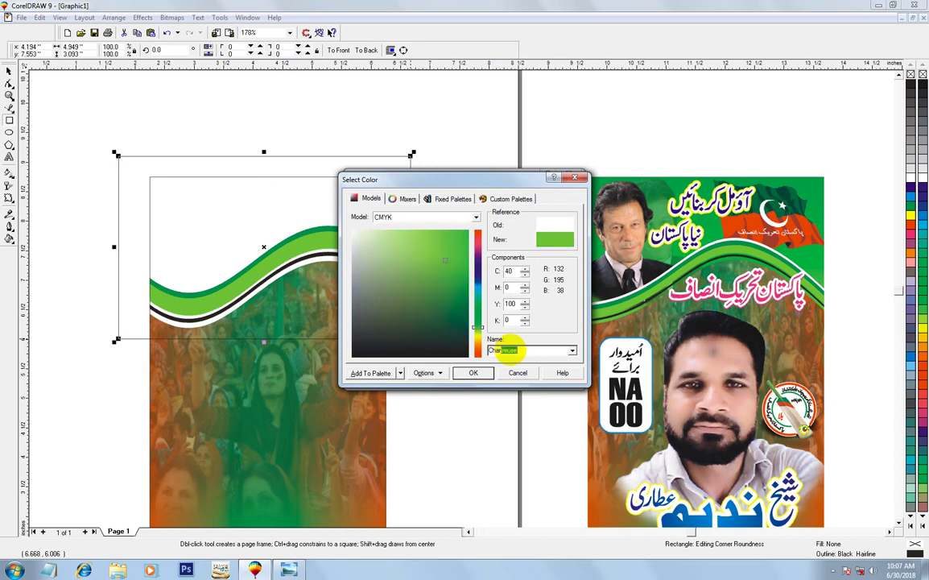
{"action": "key", "text": "Return"}
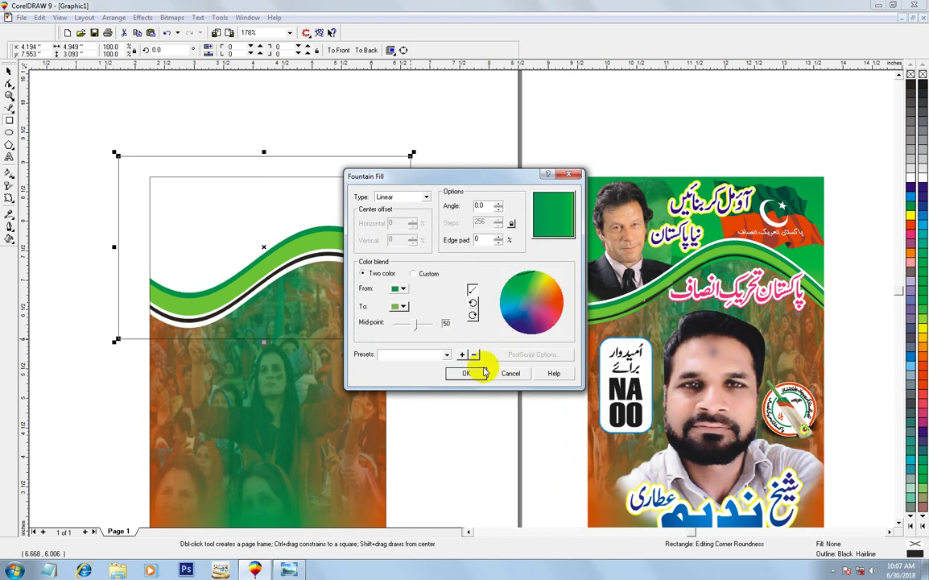
{"action": "left_click", "coordinate": [460, 373]}
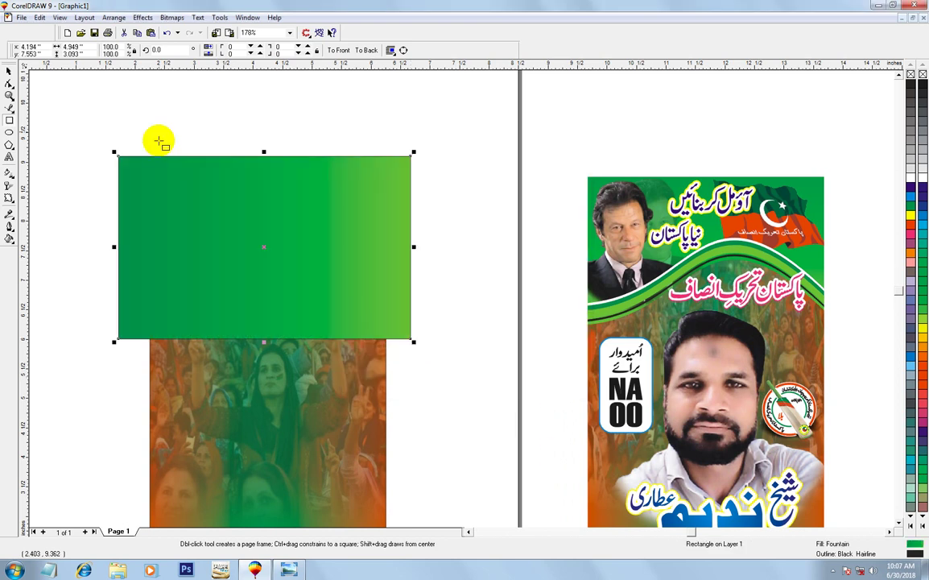
Set the gradient angle to 90° and remove the rectangle's outline
{"action": "left_click", "coordinate": [165, 50]}
{"action": "left_click", "coordinate": [8, 71]}
{"action": "key", "text": "F11"}
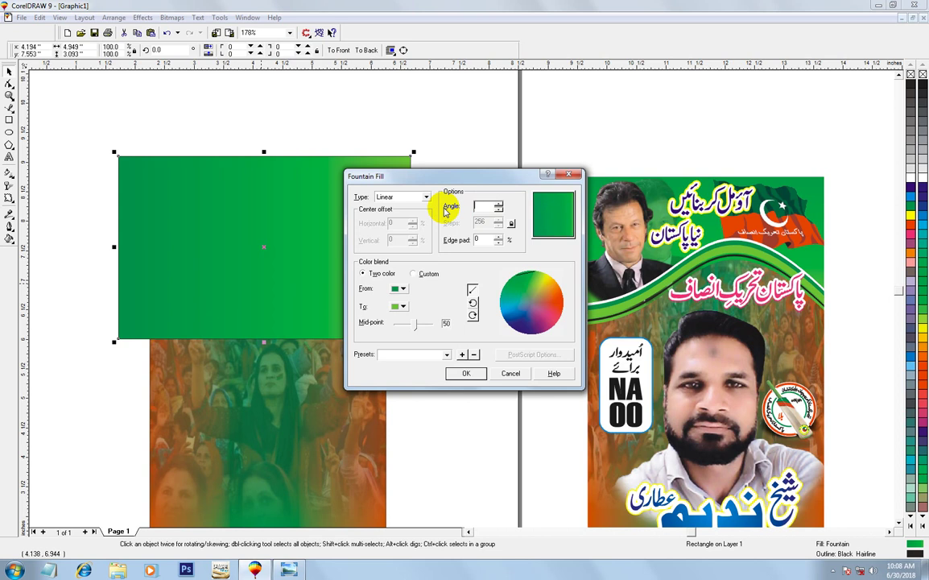
{"action": "type", "text": "90"}
{"action": "key", "text": "Return"}
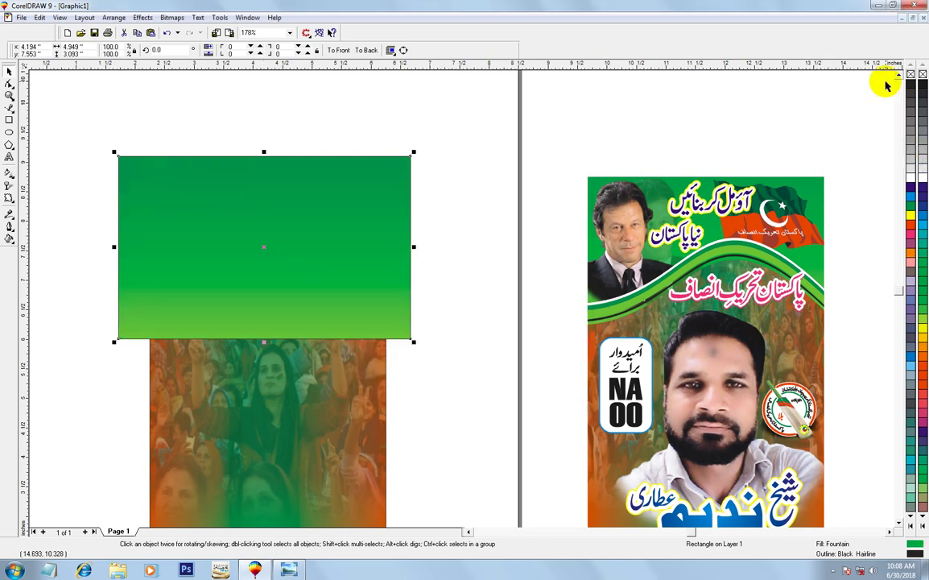
{"action": "right_click", "coordinate": [922, 75]}
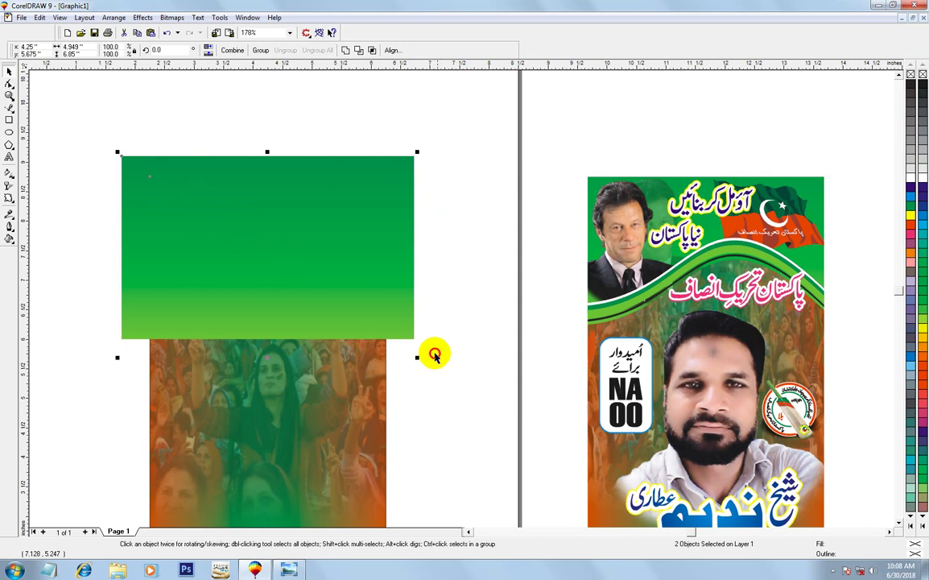
Place the green rectangle inside the poster frame, behind the wave and crowd
{"action": "left_click", "coordinate": [369, 285]}
{"action": "left_click", "coordinate": [310, 373]}
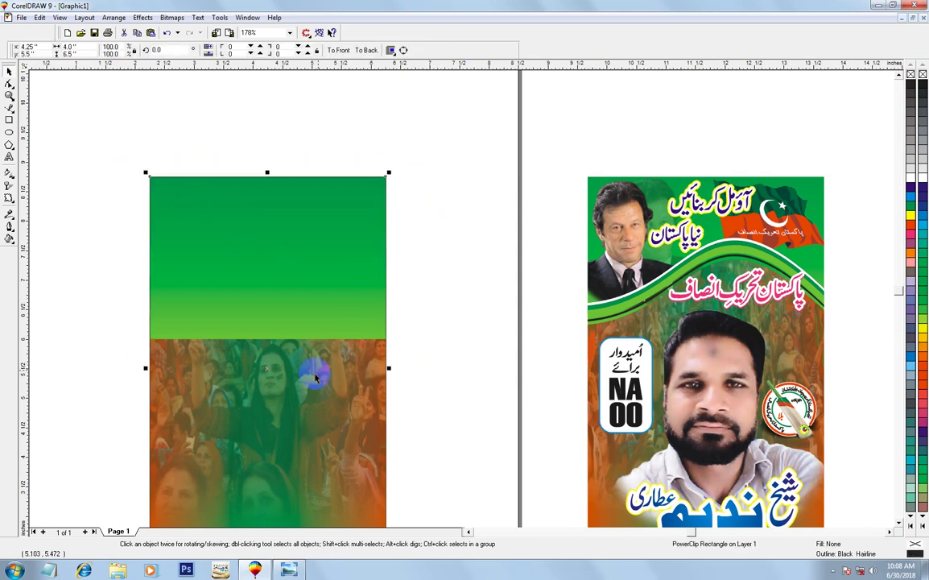
{"action": "left_click", "coordinate": [318, 283], "text": "ctrl"}
{"action": "key", "text": "shift+Page_Down"}
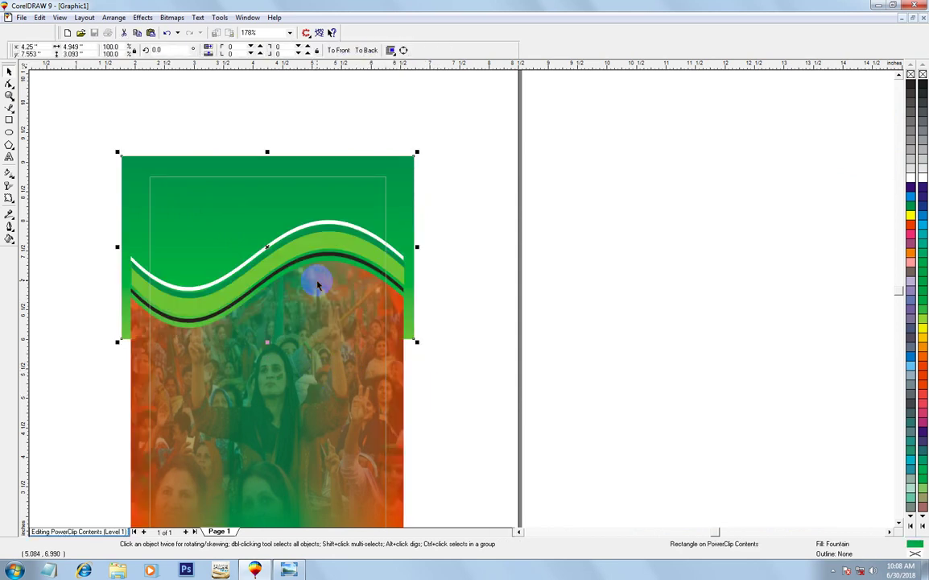
{"action": "left_click", "coordinate": [454, 284], "text": "ctrl"}
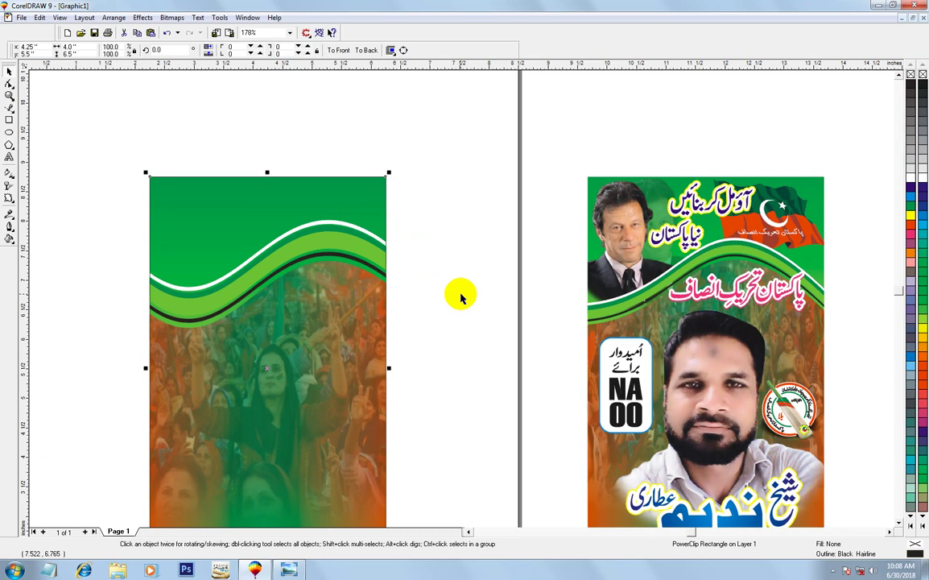
{"action": "scroll", "coordinate": [394, 248], "scroll_direction": "down", "scroll_amount": 3}
Move the portrait photo onto the poster's top-left corner
{"action": "left_click", "coordinate": [288, 205]}
{"action": "left_click", "coordinate": [152, 162]}
{"action": "left_click_drag", "start_coordinate": [152, 162], "coordinate": [404, 221]}
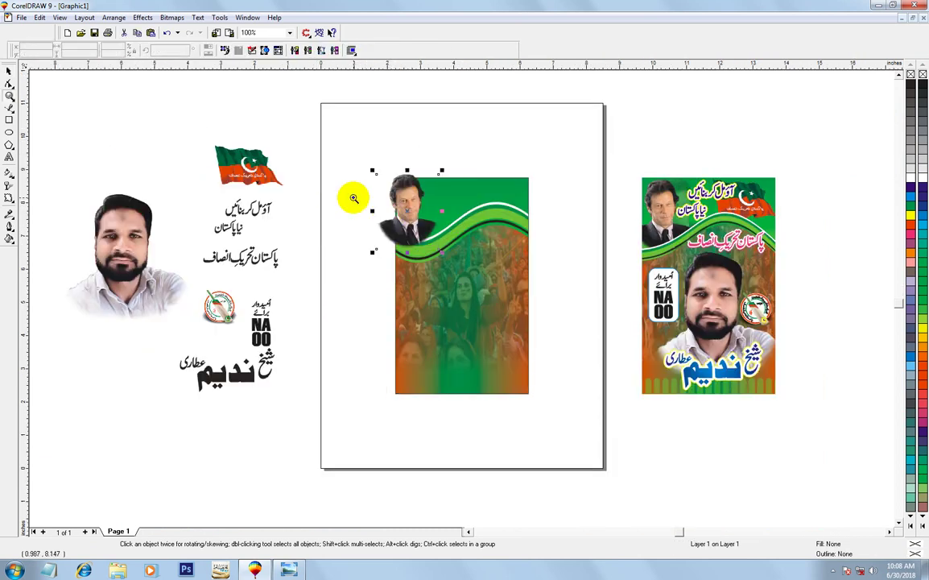
{"action": "scroll", "coordinate": [386, 185], "scroll_direction": "up", "scroll_amount": 3}
{"action": "left_click", "coordinate": [30, 176]}
{"action": "mouse_move", "coordinate": [427, 318]}
{"action": "left_mouse_down"}
{"action": "mouse_move", "coordinate": [467, 326]}
{"action": "mouse_move", "coordinate": [457, 346]}
{"action": "mouse_move", "coordinate": [501, 327]}
{"action": "left_mouse_up"}
Inside the poster frame, send the portrait behind the wave and duplicate it slightly offset
{"action": "left_click", "coordinate": [681, 207]}
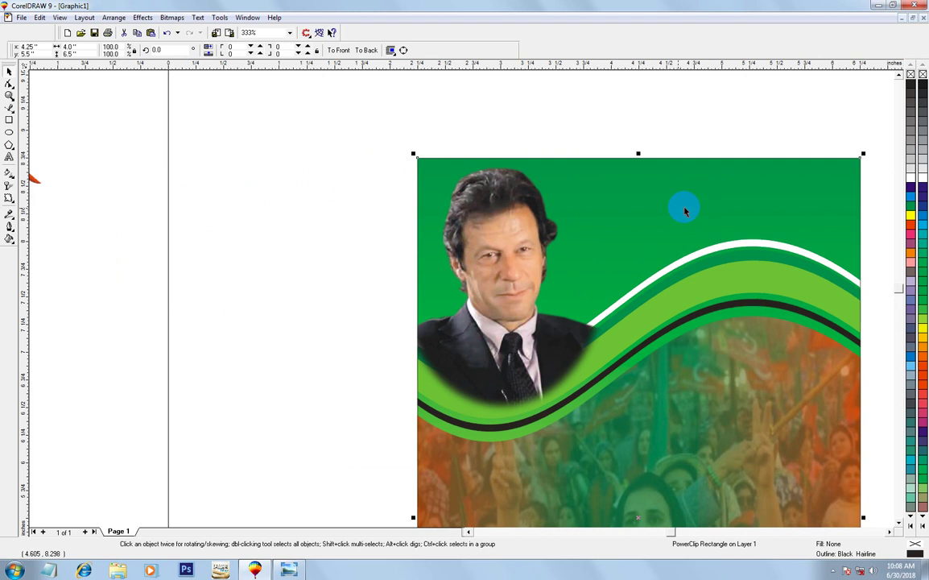
{"action": "left_click", "coordinate": [510, 341]}
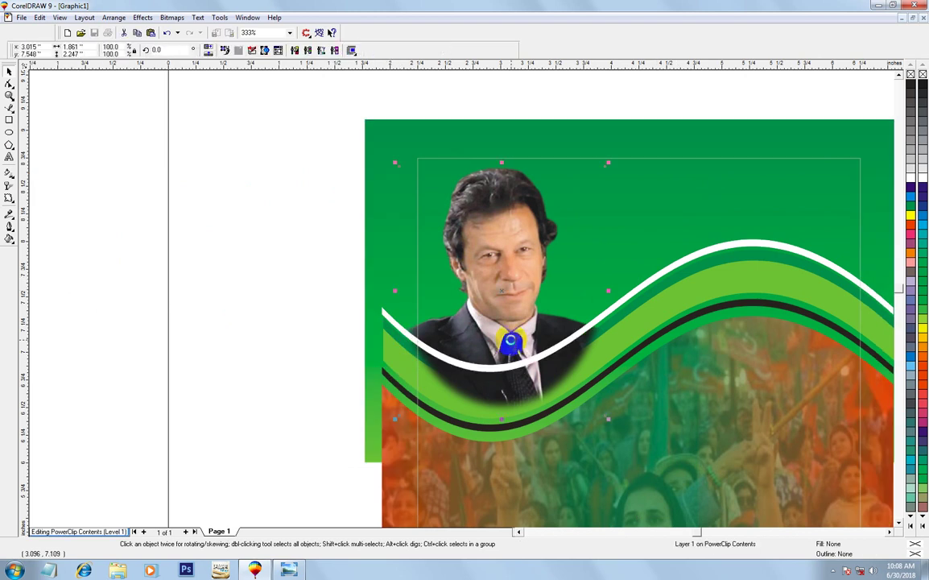
{"action": "key", "text": "ctrl+Page_Down"}
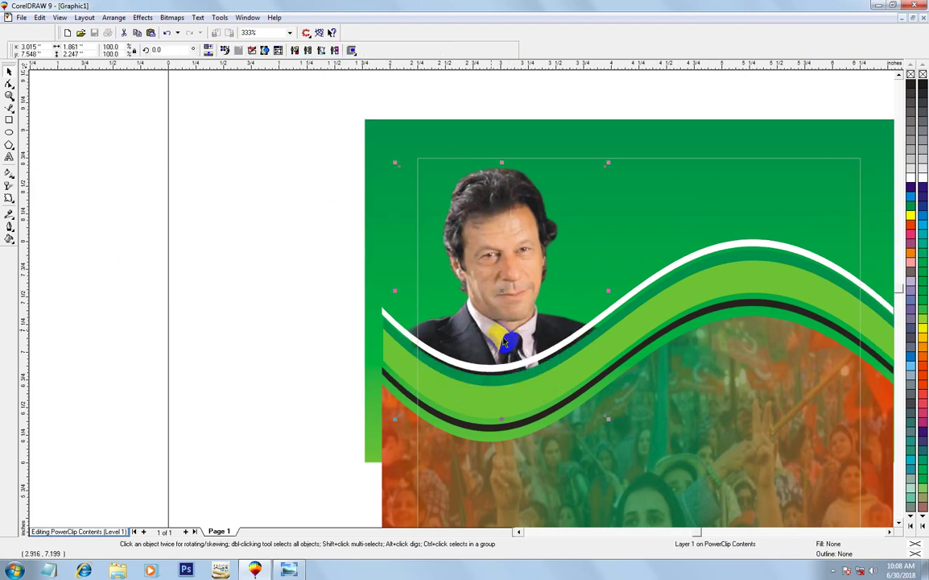
{"action": "left_click", "coordinate": [259, 265]}
{"action": "left_click_drag", "start_coordinate": [539, 289], "coordinate": [544, 322]}
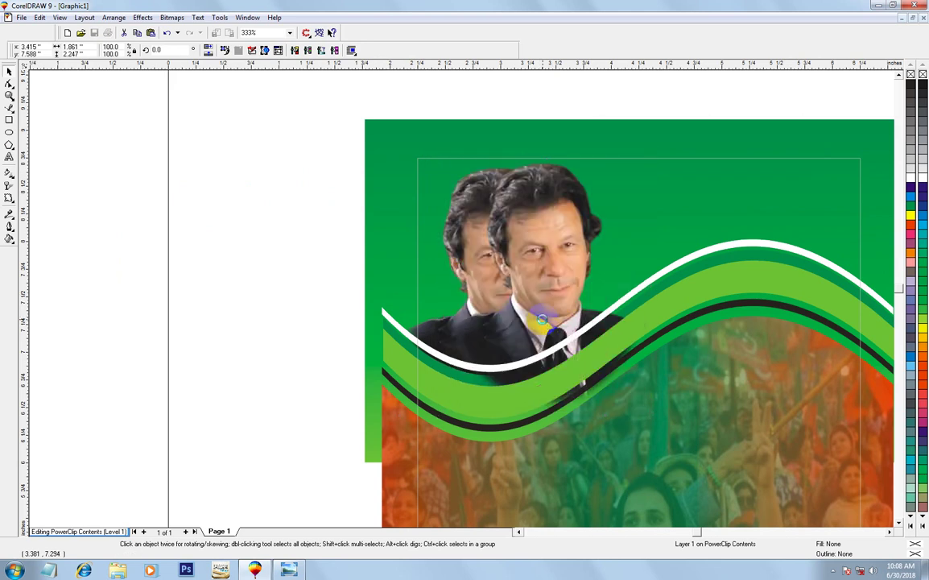
{"action": "left_click", "coordinate": [545, 322]}
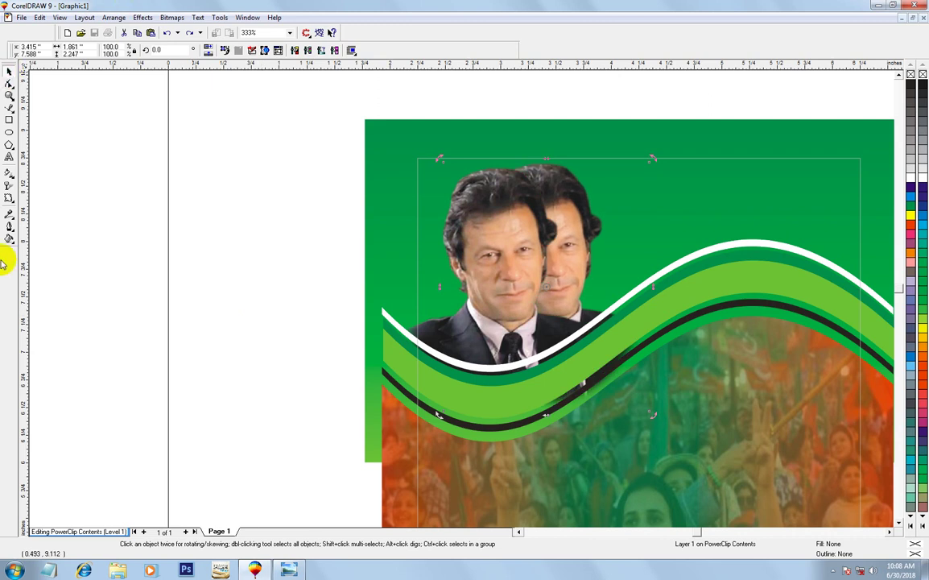
Give the duplicate portrait a uniform 75% transparency and finish editing the frame
{"action": "left_click", "coordinate": [6, 187]}
{"action": "left_click", "coordinate": [60, 51]}
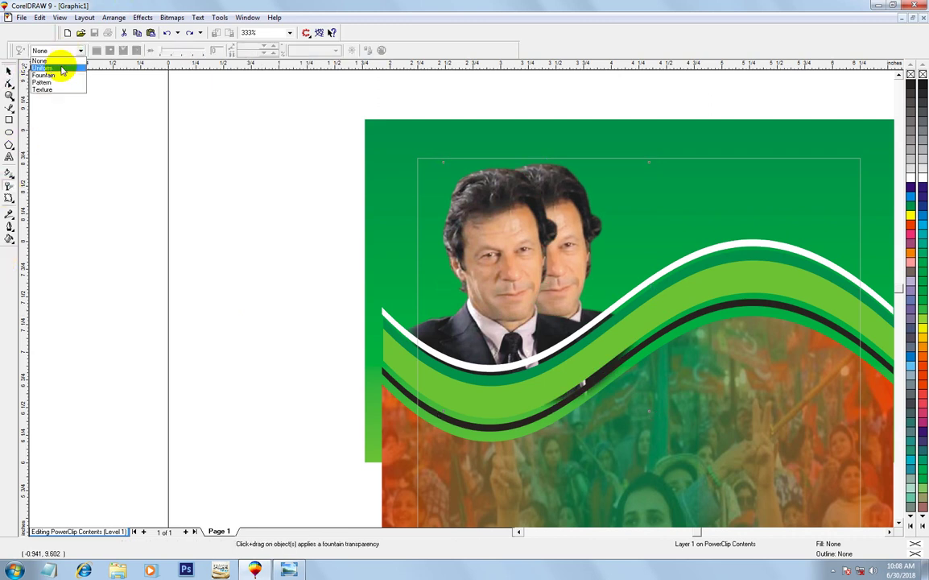
{"action": "left_click", "coordinate": [62, 69]}
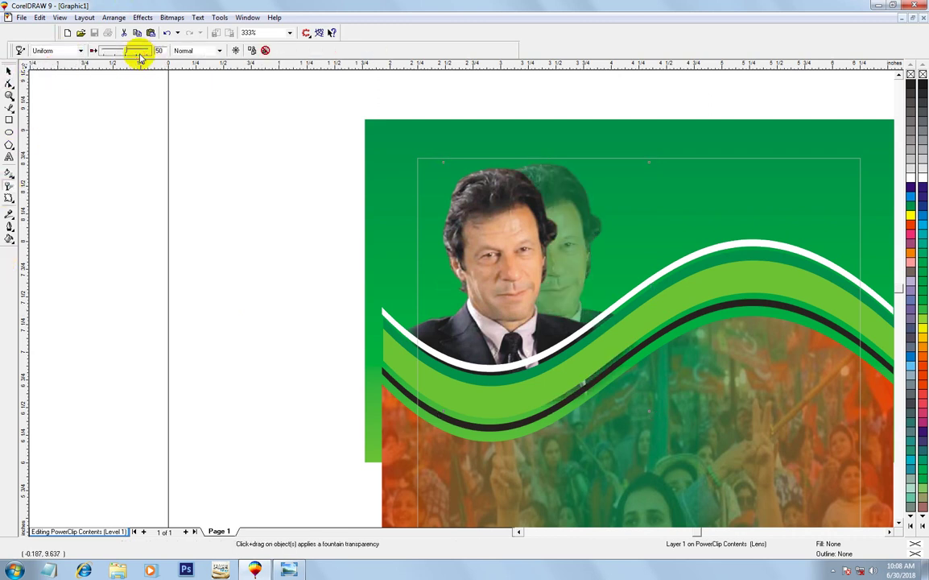
{"action": "left_click_drag", "start_coordinate": [139, 51], "coordinate": [140, 51]}
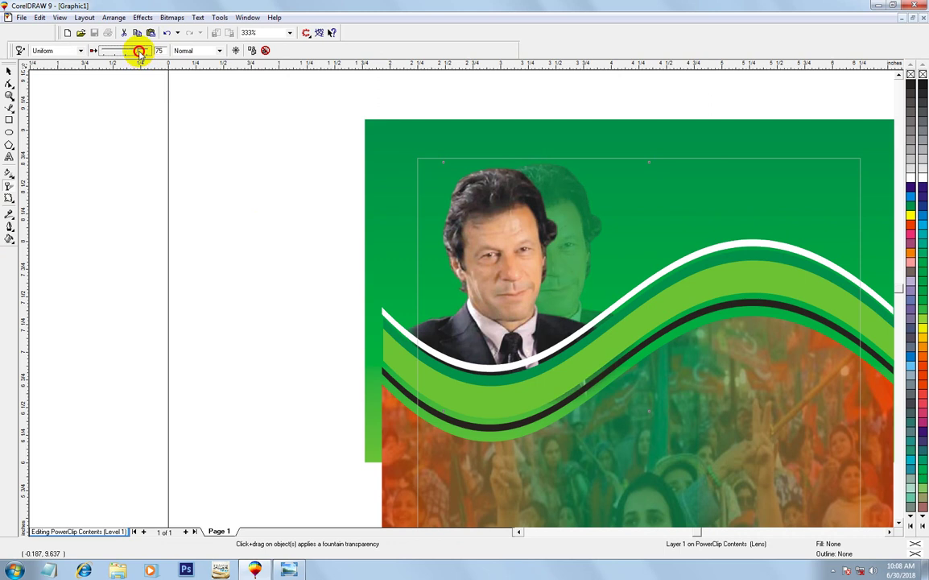
{"action": "left_click", "coordinate": [6, 71]}
{"action": "left_click", "coordinate": [187, 212], "text": "ctrl"}
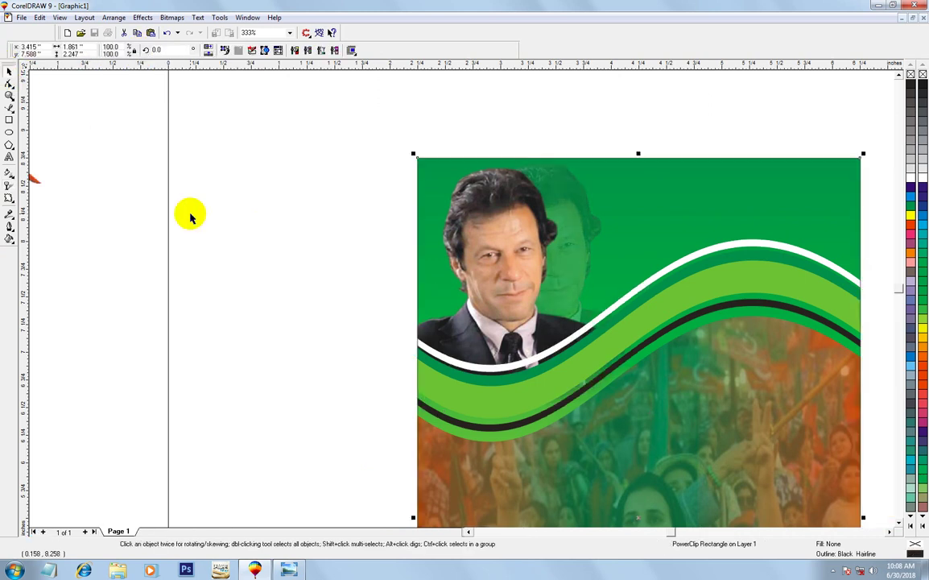
{"action": "key", "text": "F4"}
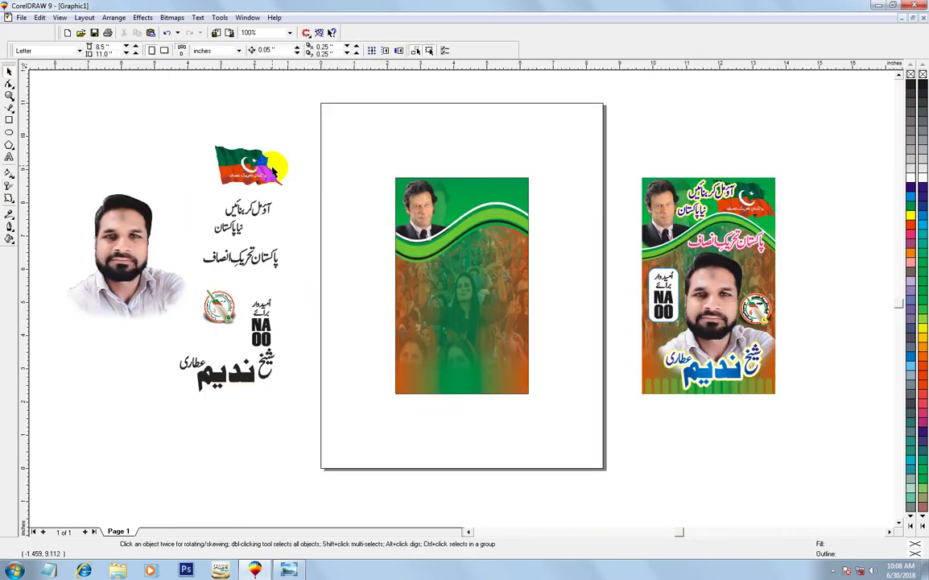
Move the PTI flag to the header's top-right and send it behind the wave inside the frame
{"action": "left_click_drag", "start_coordinate": [245, 161], "coordinate": [494, 192]}
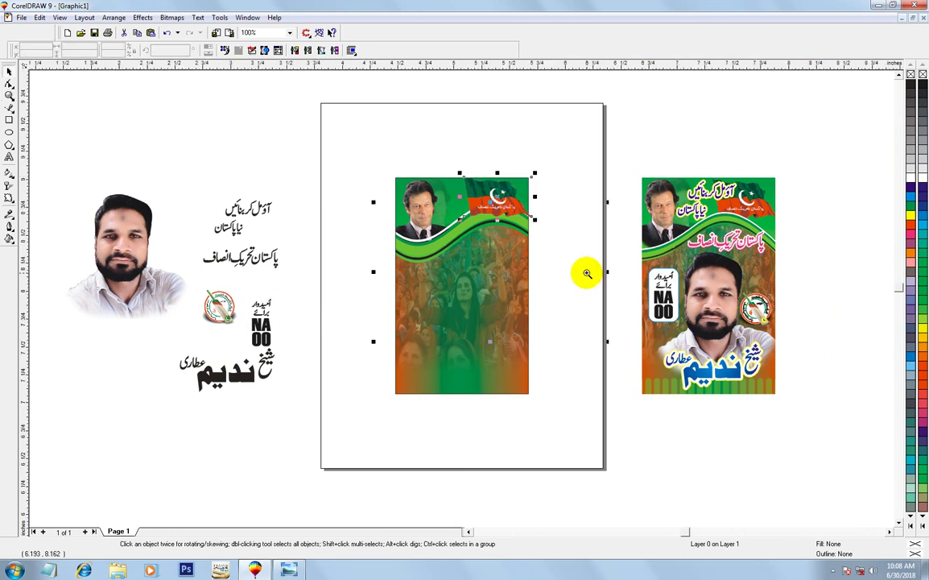
{"action": "left_click_drag", "start_coordinate": [391, 137], "coordinate": [589, 270]}
{"action": "left_click_drag", "start_coordinate": [434, 277], "coordinate": [428, 292]}
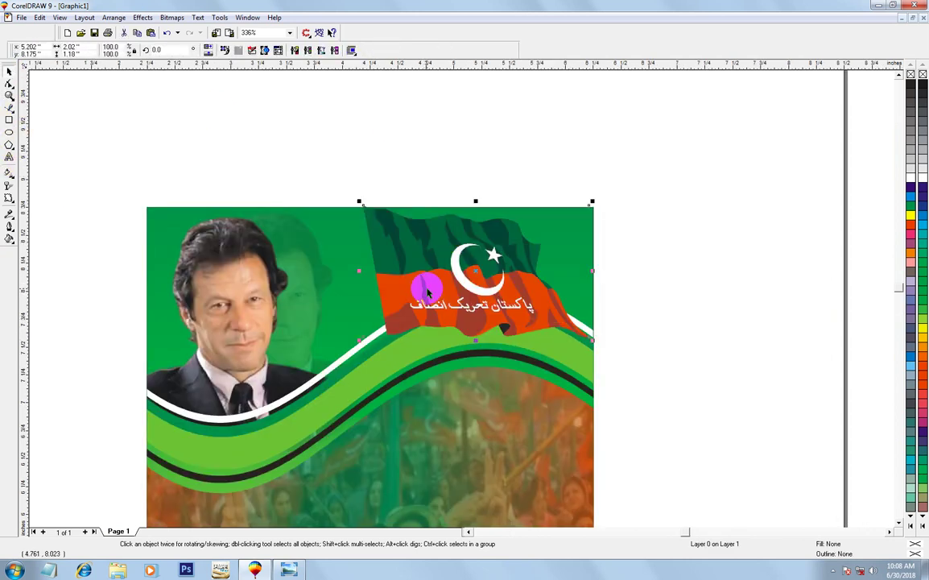
{"action": "left_click", "coordinate": [284, 316]}
{"action": "left_click", "coordinate": [473, 307], "text": "ctrl"}
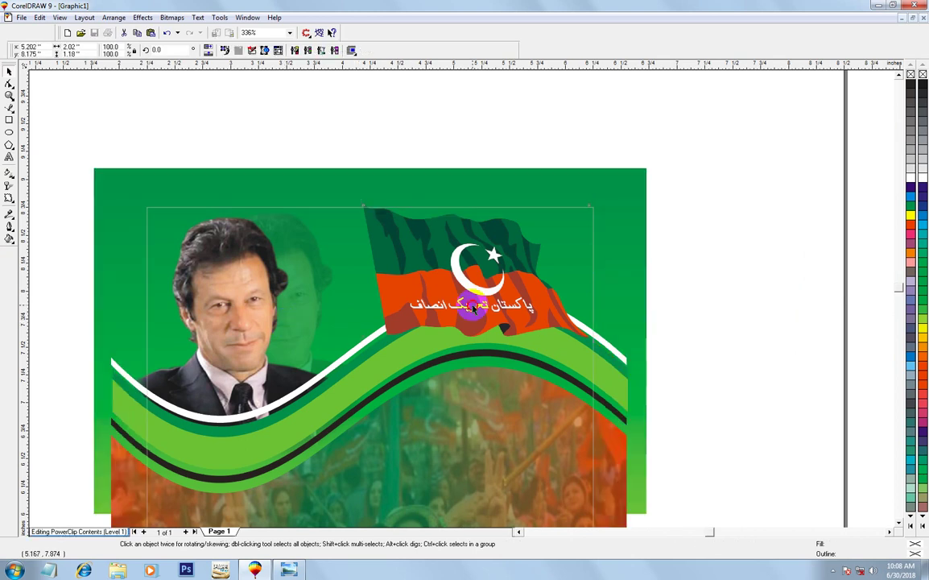
{"action": "key", "text": "ctrl+Page_Down"}
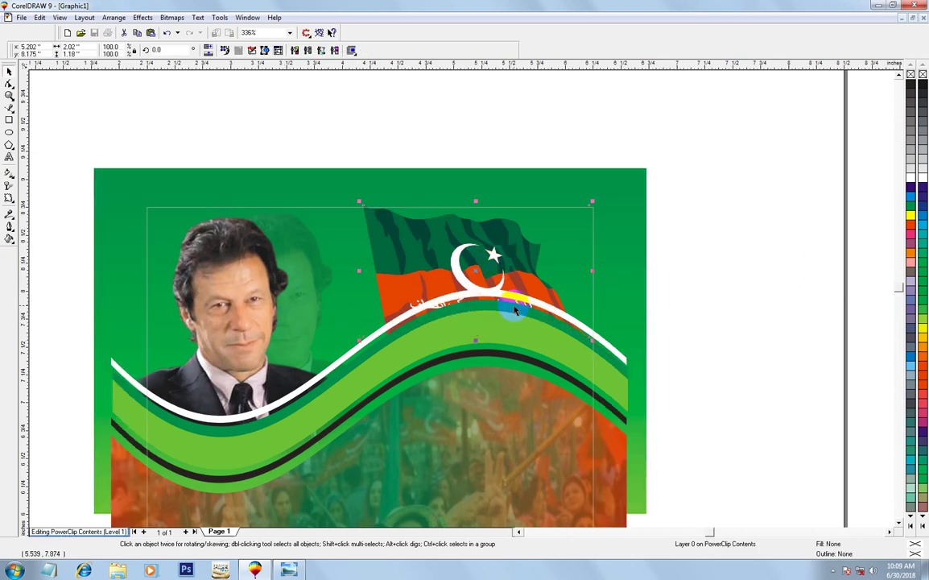
{"action": "key", "text": "shift+F4"}
{"action": "left_click", "coordinate": [336, 270], "text": "ctrl"}
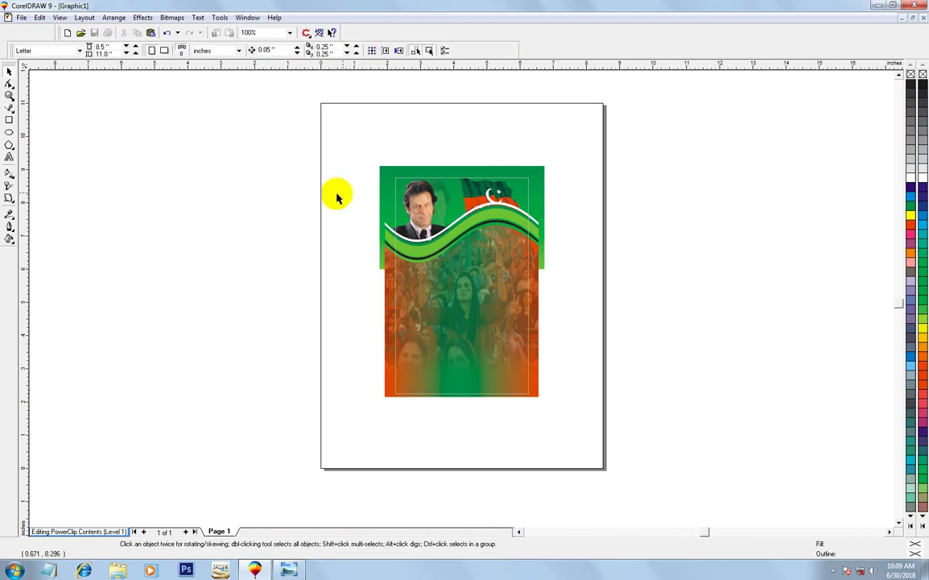
Move the Urdu slogan into the header between the portrait and flag
{"action": "left_click", "coordinate": [338, 222]}
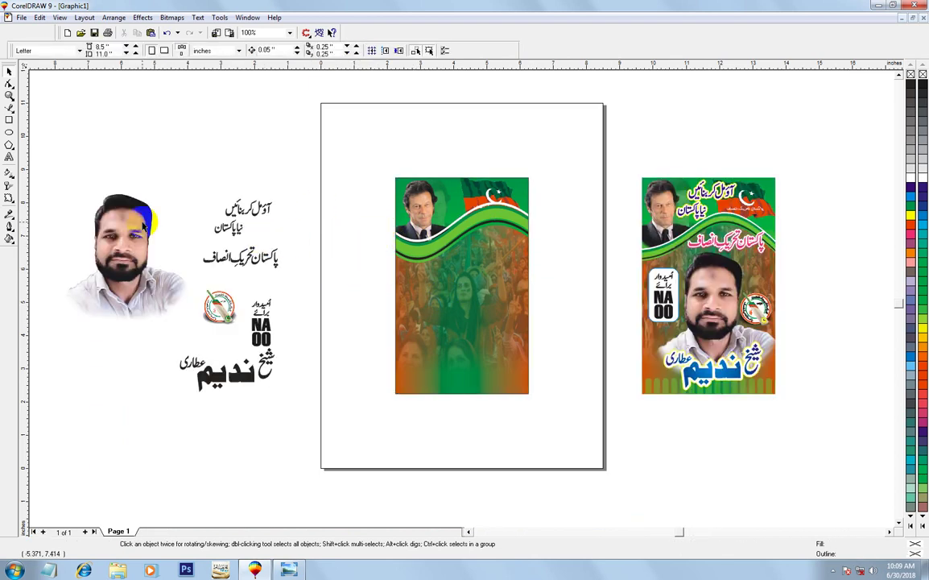
{"action": "left_click", "coordinate": [235, 231]}
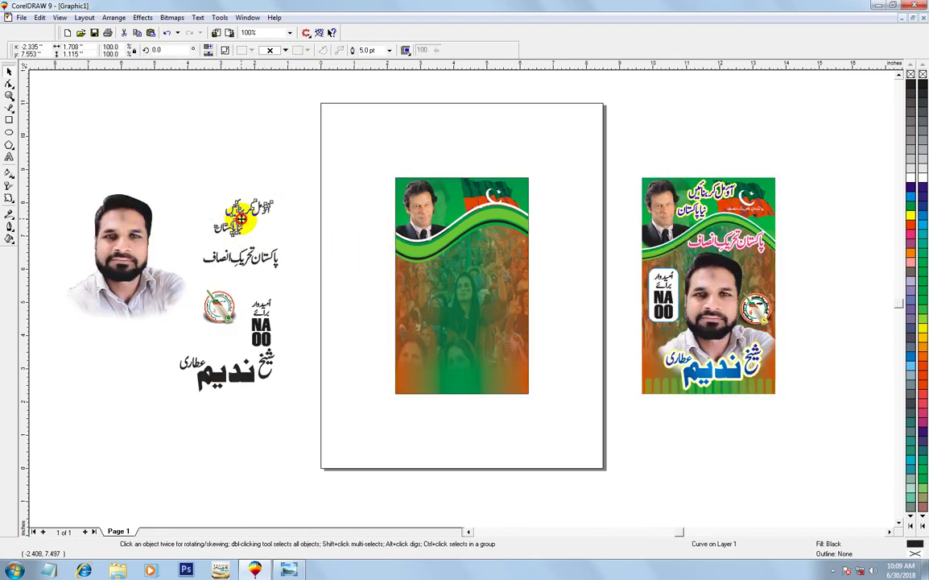
{"action": "left_click_drag", "start_coordinate": [239, 218], "coordinate": [463, 206]}
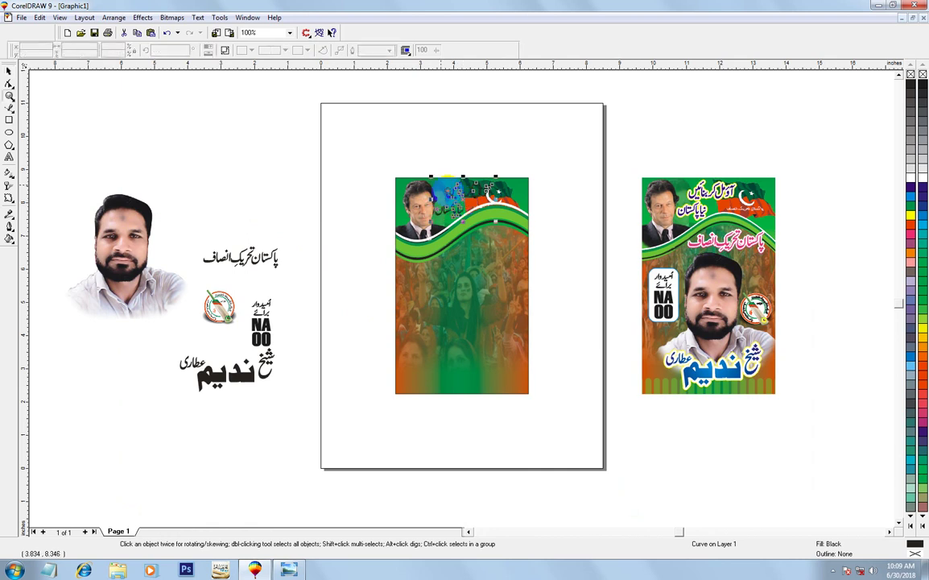
{"action": "left_click", "coordinate": [622, 295]}
{"action": "left_click", "coordinate": [275, 240]}
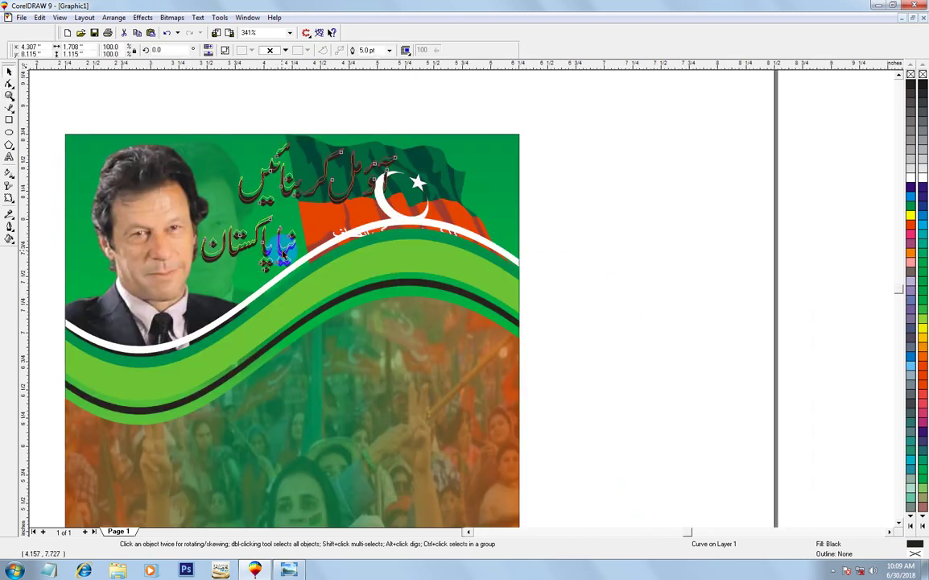
{"action": "left_click_drag", "start_coordinate": [282, 256], "coordinate": [282, 253]}
{"action": "left_click", "coordinate": [909, 188]}
{"action": "left_click_drag", "start_coordinate": [139, 176], "coordinate": [662, 309]}
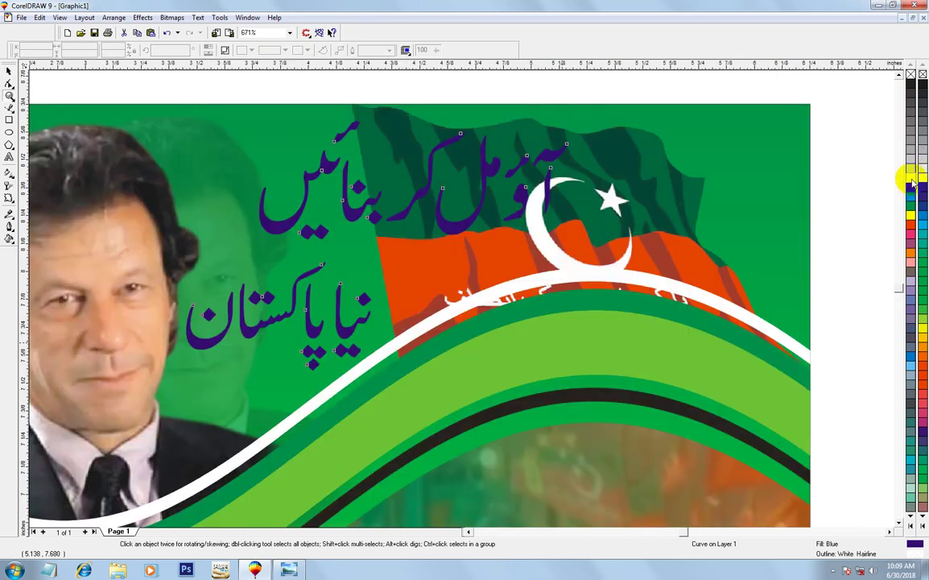
Give the slogan a 7 pt yellow outline and a white fill
{"action": "key", "text": "F12"}
{"action": "left_click_drag", "start_coordinate": [380, 222], "coordinate": [337, 231]}
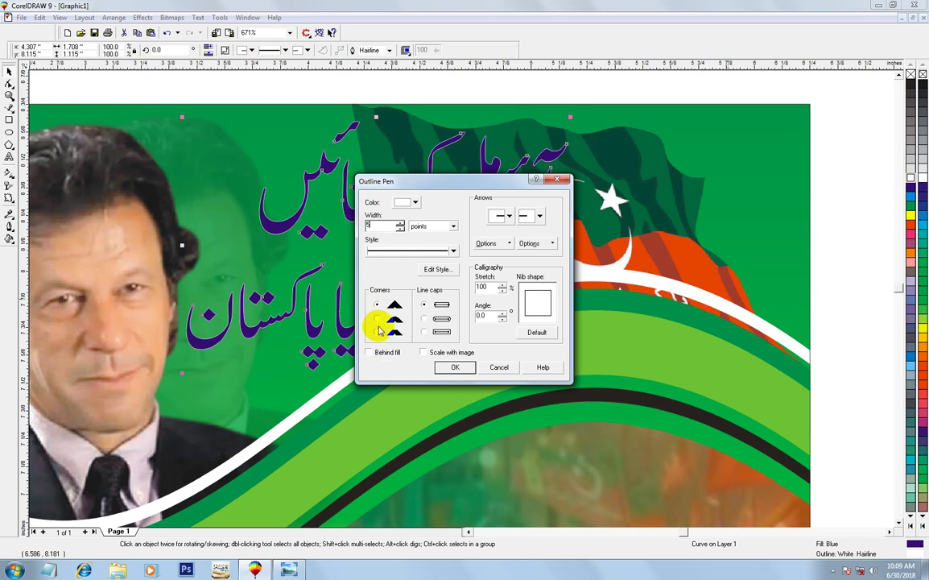
{"action": "left_click", "coordinate": [453, 367]}
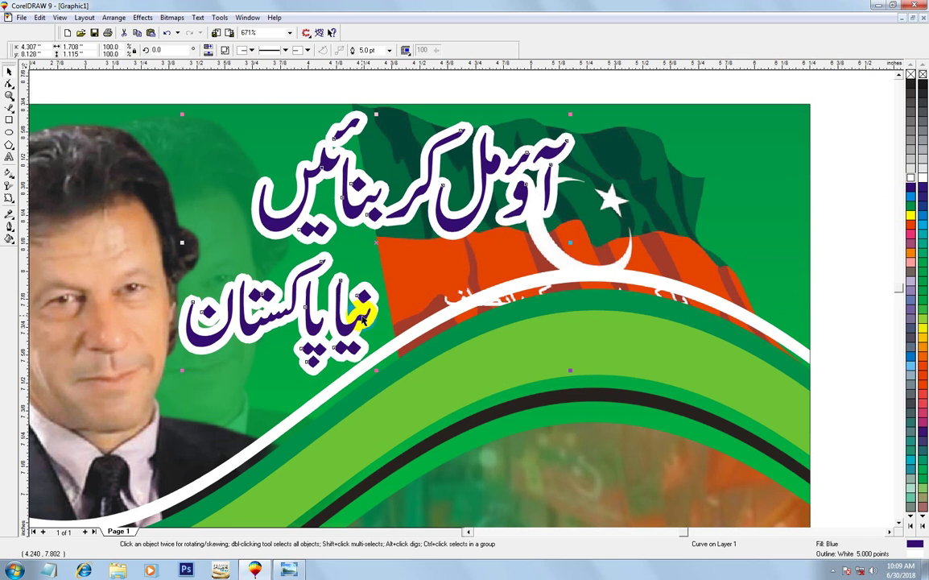
{"action": "scroll", "coordinate": [358, 314], "scroll_direction": "down", "scroll_amount": 2}
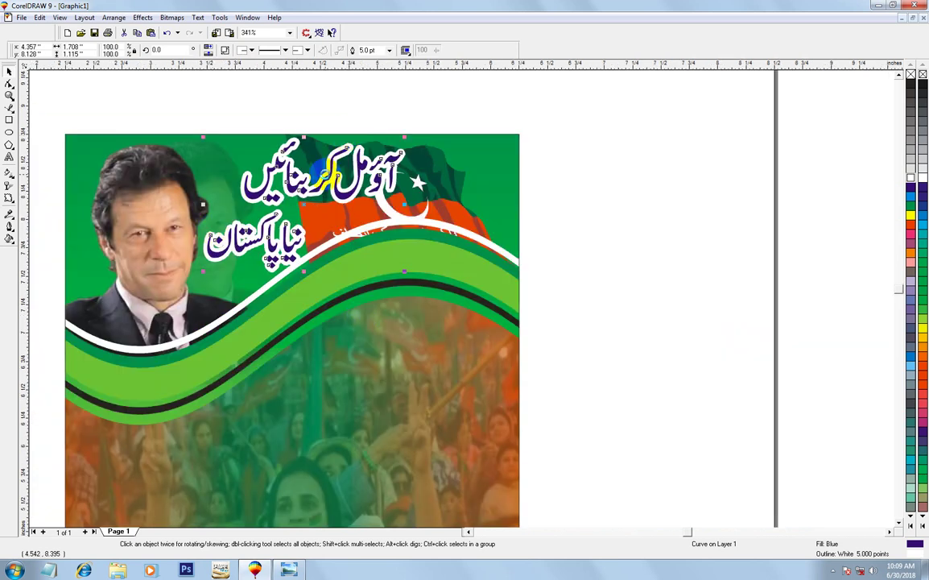
{"action": "key", "text": "F12"}
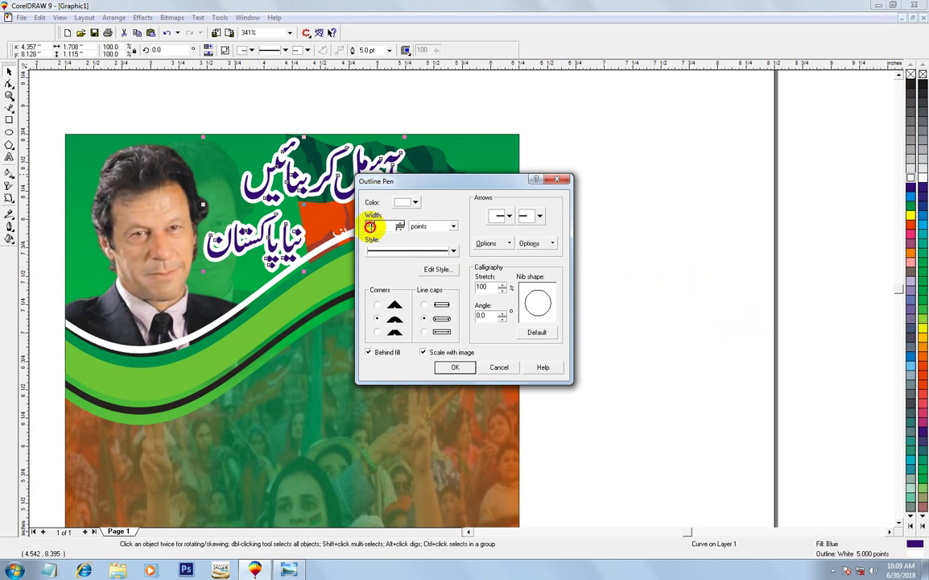
{"action": "left_click_drag", "start_coordinate": [370, 226], "coordinate": [339, 233]}
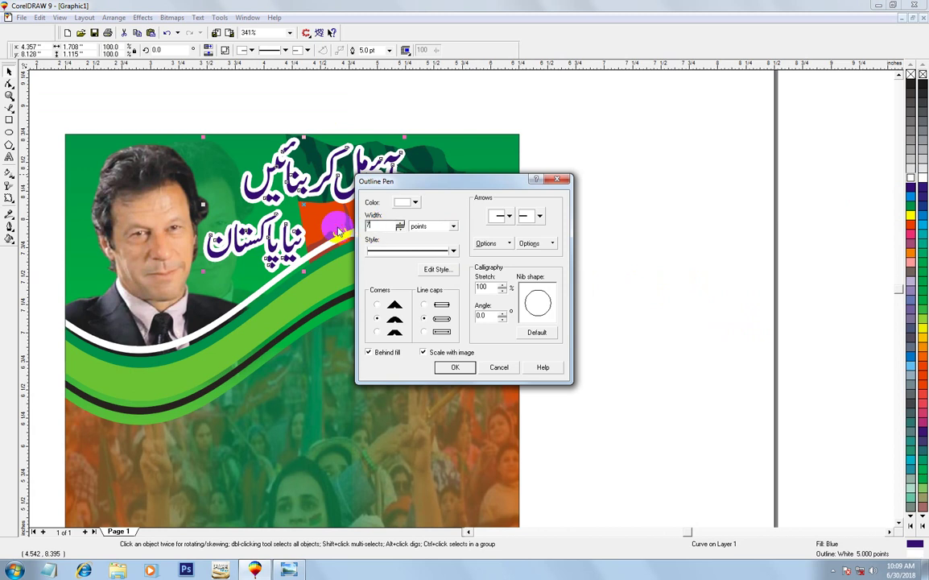
{"action": "key", "text": "Return"}
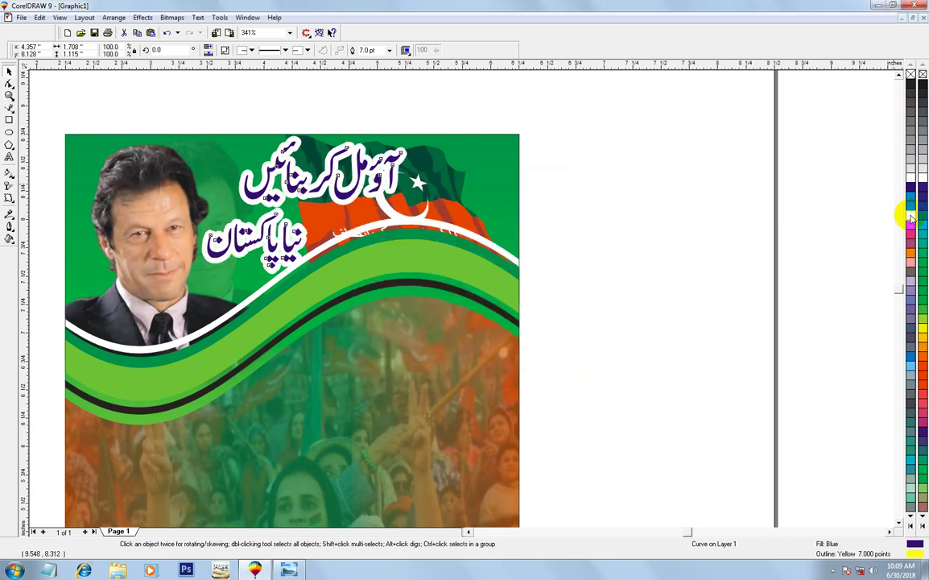
{"action": "left_click", "coordinate": [911, 175]}
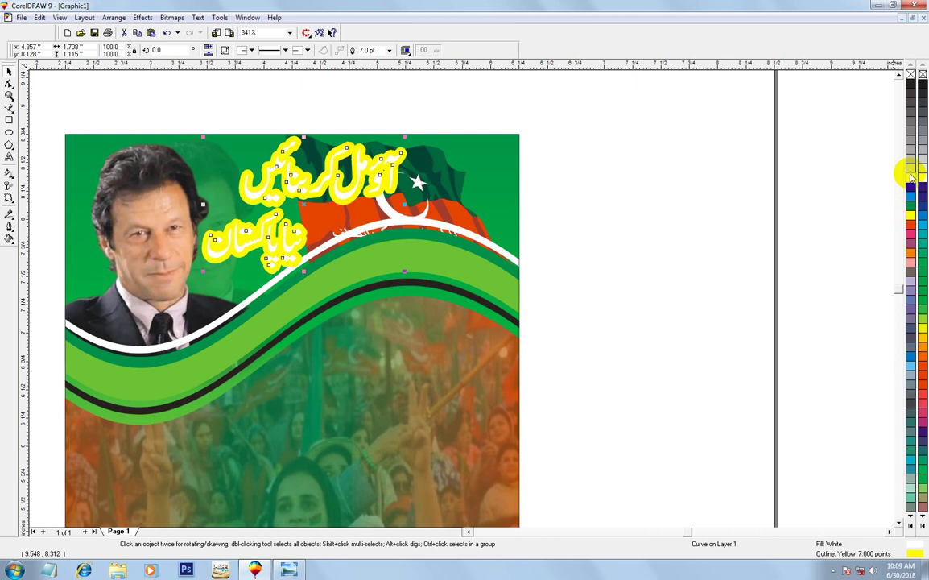
{"action": "key", "text": "F4"}
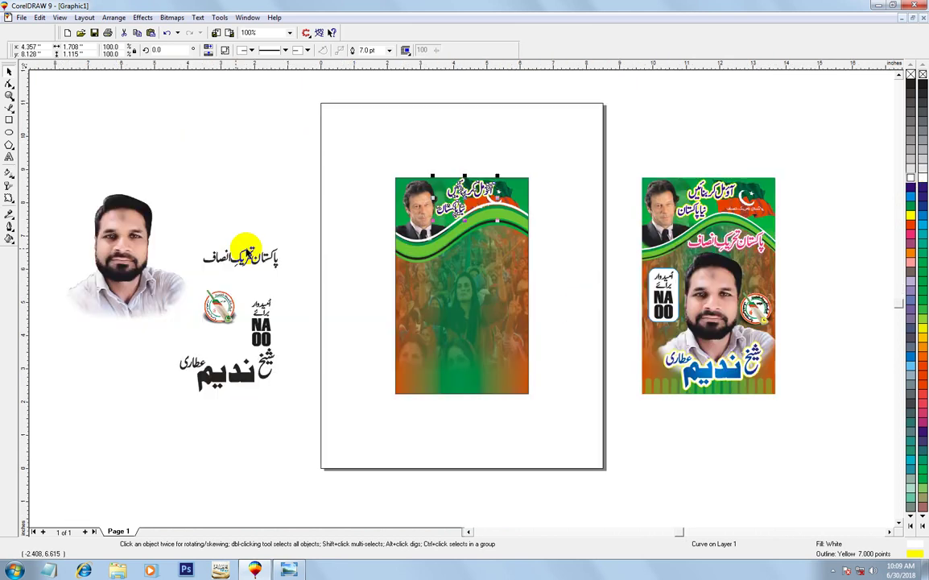
Place the candidate's photo in the lower part of the centre poster
{"action": "left_click", "coordinate": [337, 213]}
{"action": "mouse_move", "coordinate": [139, 235]}
{"action": "left_mouse_down"}
{"action": "mouse_move", "coordinate": [439, 346]}
{"action": "mouse_move", "coordinate": [483, 269]}
{"action": "left_mouse_up"}
{"action": "left_click", "coordinate": [527, 234], "text": "shift"}
{"action": "left_click_drag", "start_coordinate": [507, 372], "coordinate": [518, 385]}
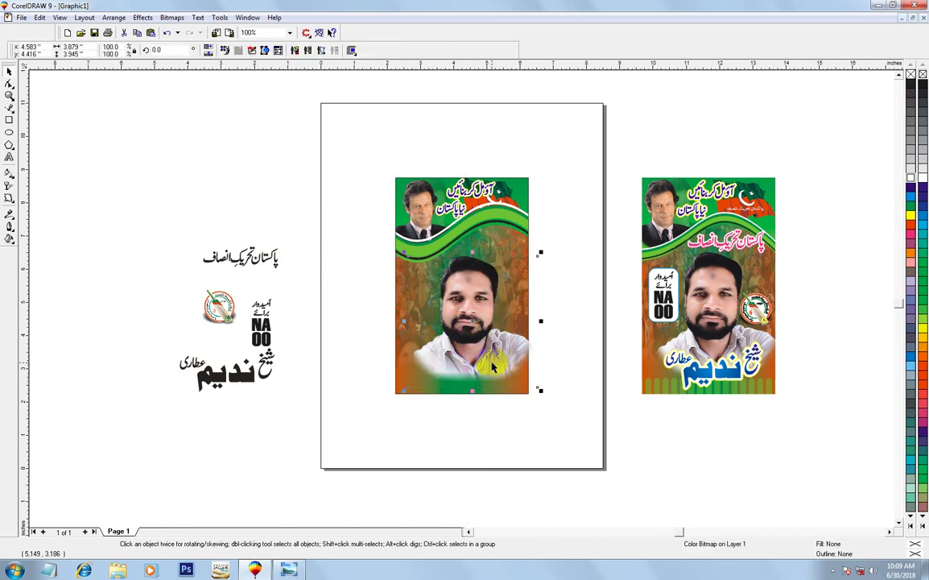
{"action": "left_click_drag", "start_coordinate": [492, 371], "coordinate": [484, 360]}
{"action": "key", "text": "Escape"}
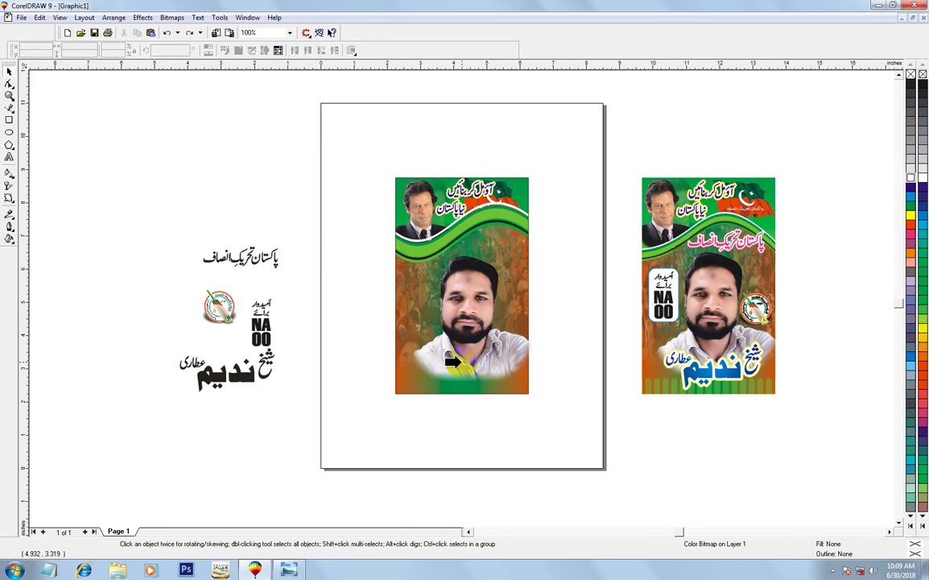
Move the Urdu candidate name onto the bottom of the photo
{"action": "left_click", "coordinate": [408, 249]}
{"action": "left_click", "coordinate": [346, 289]}
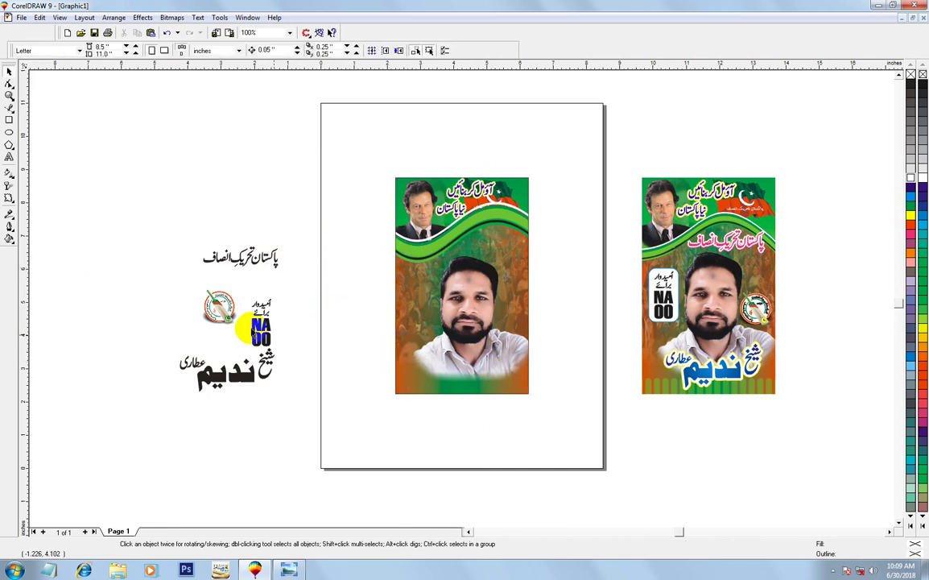
{"action": "mouse_move", "coordinate": [265, 362]}
{"action": "left_mouse_down"}
{"action": "mouse_move", "coordinate": [323, 374]}
{"action": "mouse_move", "coordinate": [461, 371]}
{"action": "left_mouse_up"}
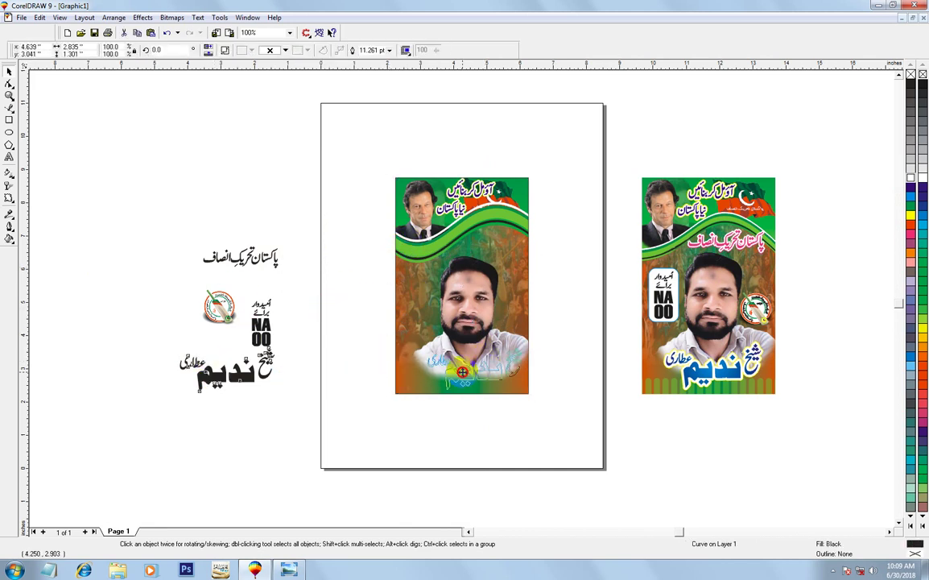
{"action": "key", "text": "F2"}
{"action": "left_click", "coordinate": [608, 363]}
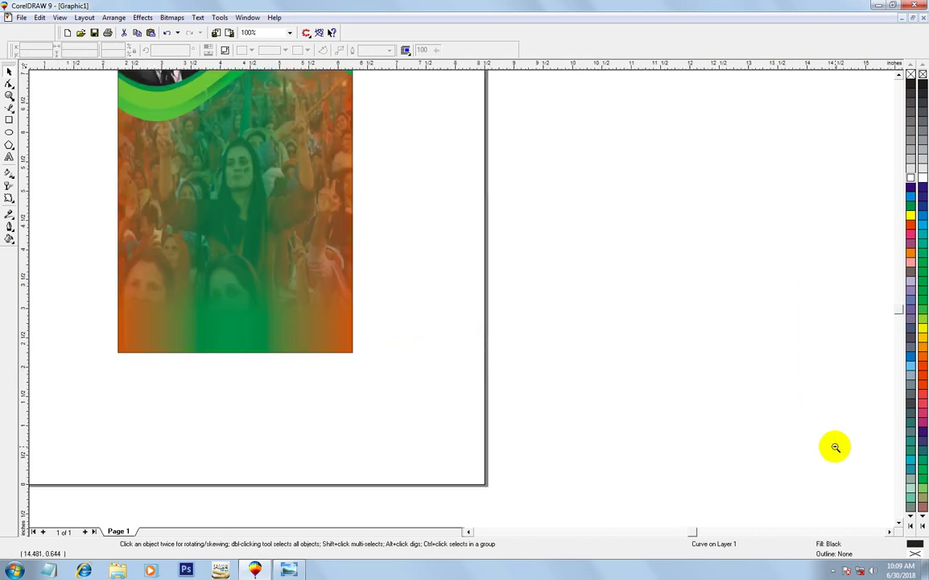
Fill the candidate name with a radial purple-to-blue gradient
{"action": "right_click", "coordinate": [260, 314]}
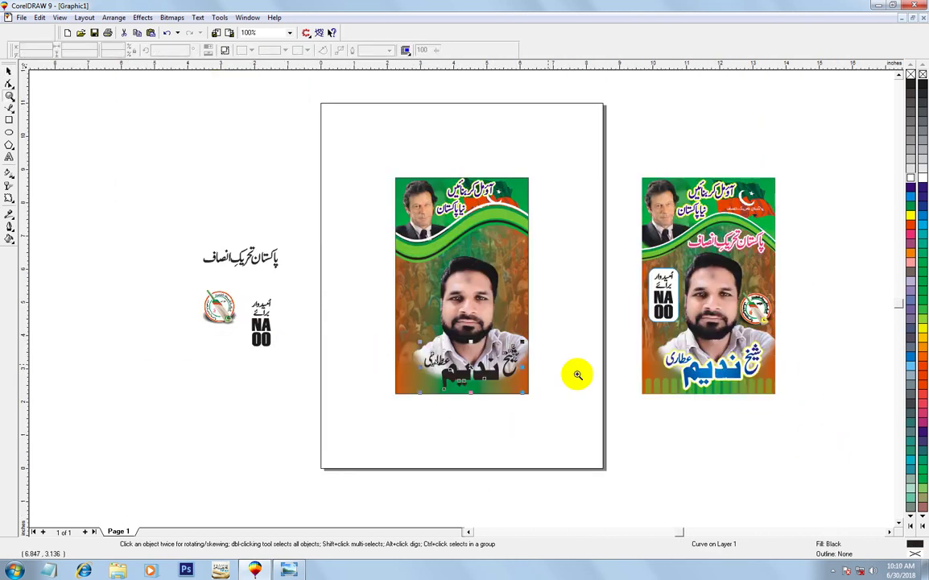
{"action": "left_click", "coordinate": [577, 374]}
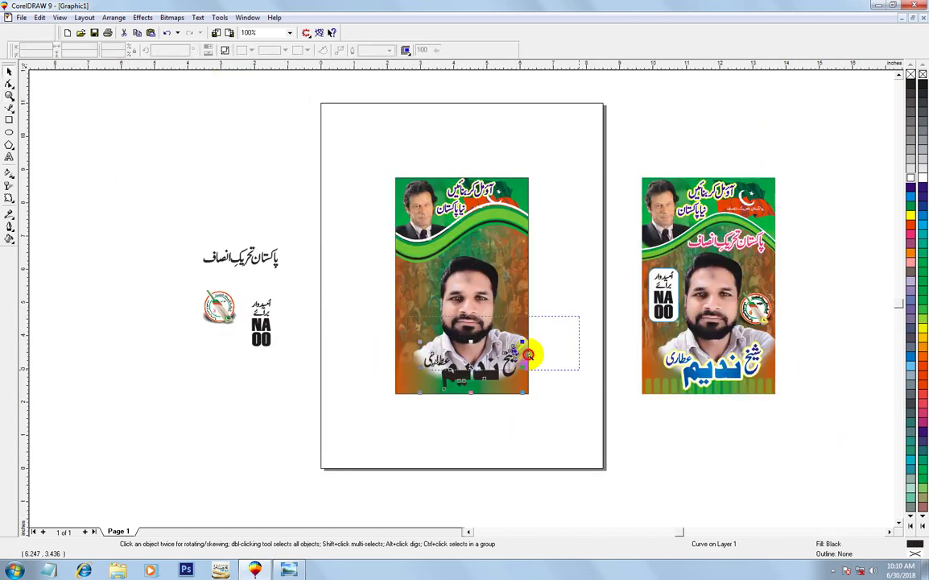
{"action": "key", "text": "F11"}
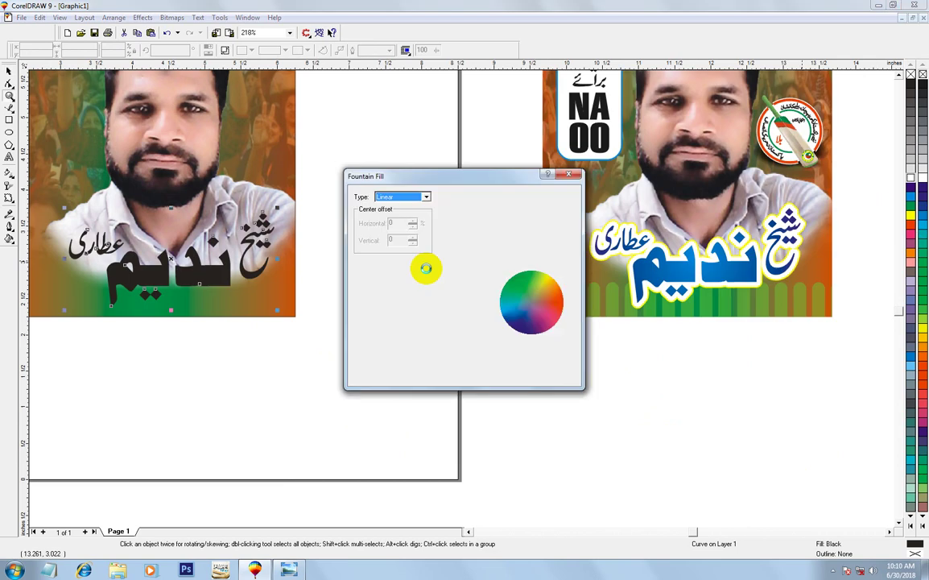
{"action": "left_click", "coordinate": [399, 292]}
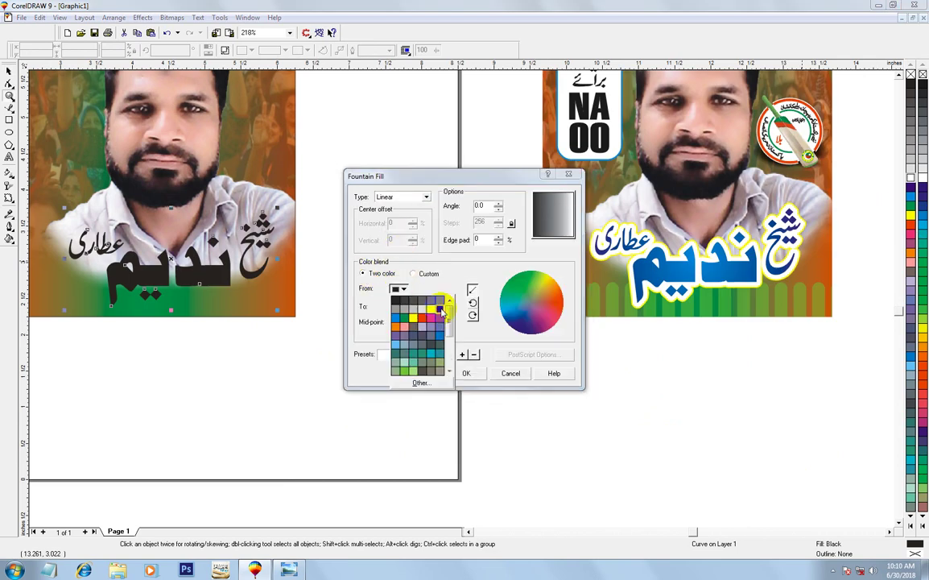
{"action": "left_click", "coordinate": [441, 308]}
{"action": "left_click", "coordinate": [400, 307]}
{"action": "left_click", "coordinate": [397, 328]}
{"action": "left_click", "coordinate": [395, 198]}
{"action": "left_click", "coordinate": [393, 215]}
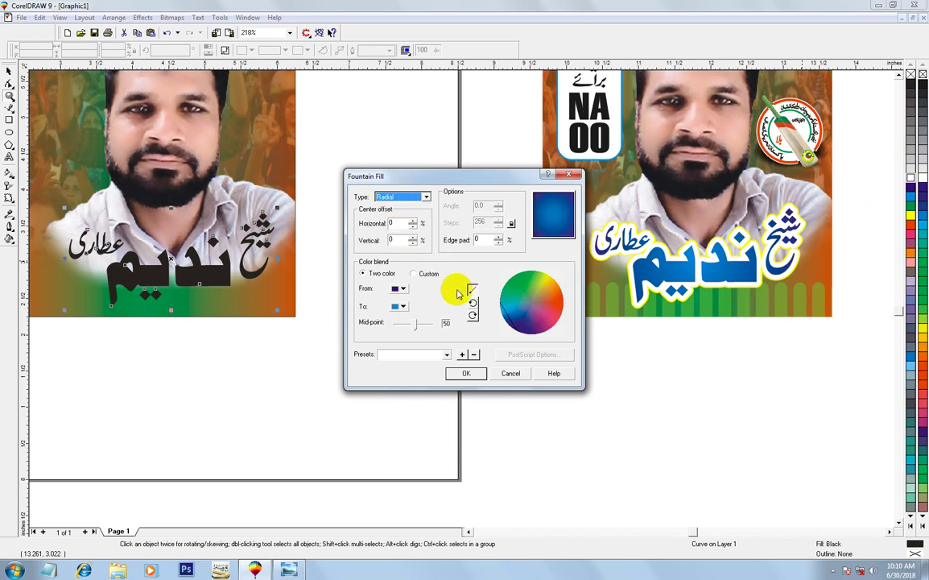
{"action": "left_click", "coordinate": [476, 374]}
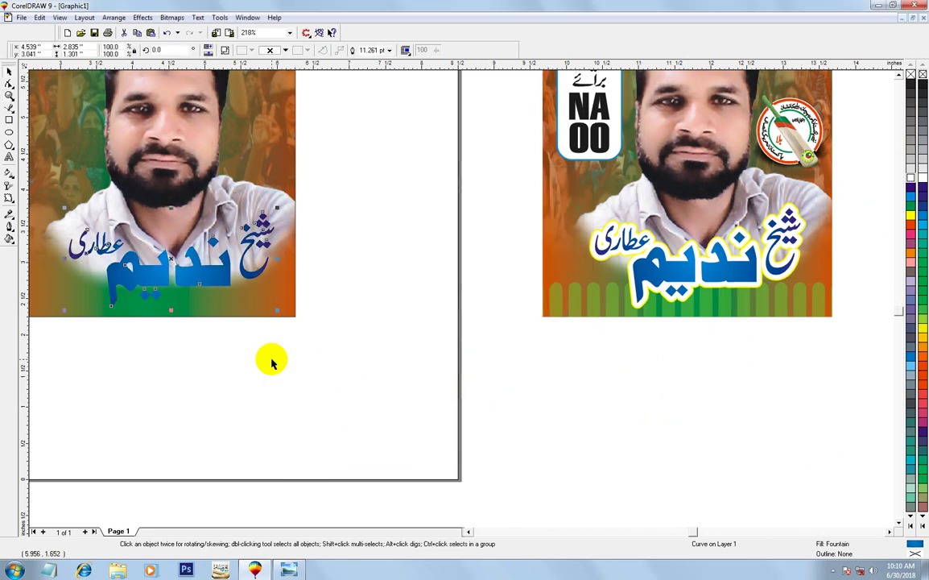
Give the name a 13 pt yellow outline and a white fill
{"action": "key", "text": "F12"}
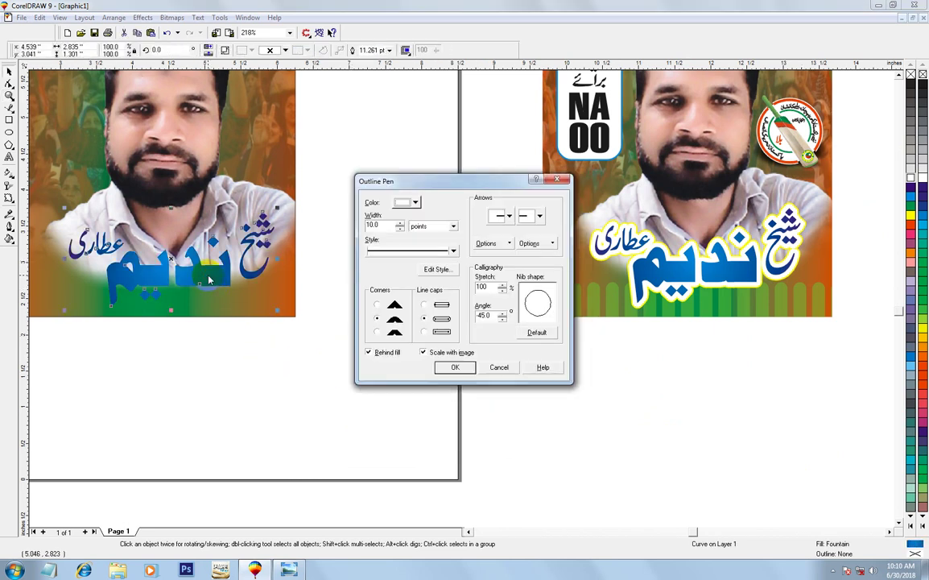
{"action": "left_click", "coordinate": [439, 369]}
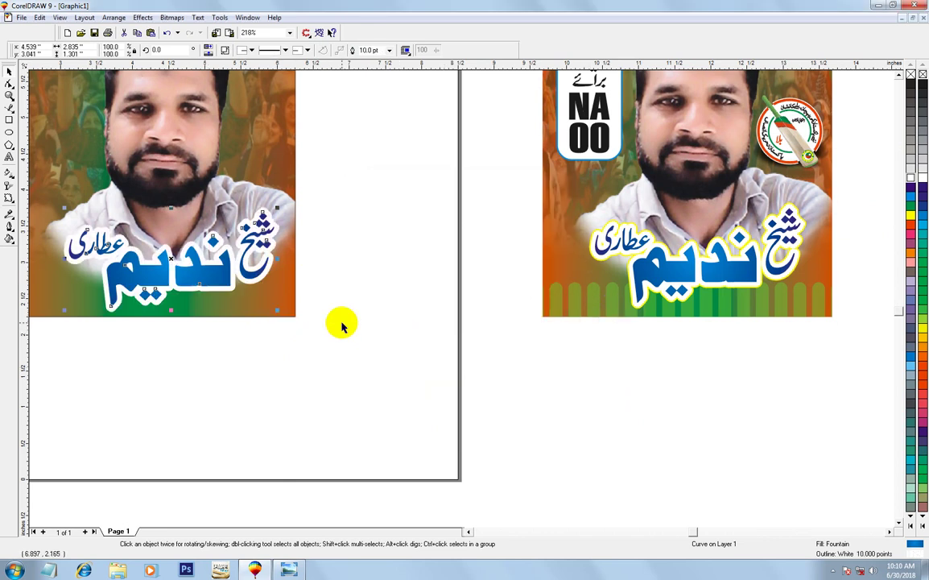
{"action": "key", "text": "F12"}
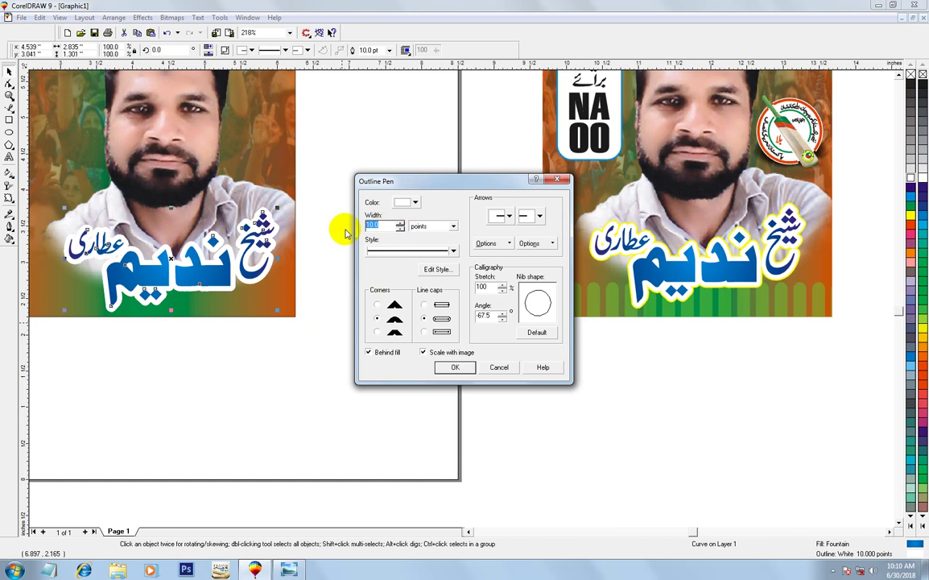
{"action": "key", "text": "Return"}
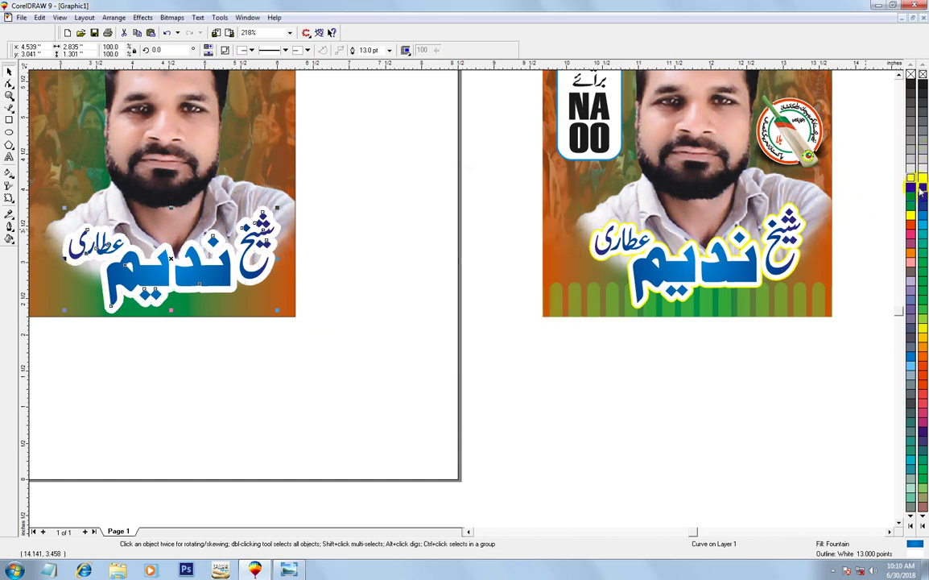
{"action": "right_click", "coordinate": [909, 183]}
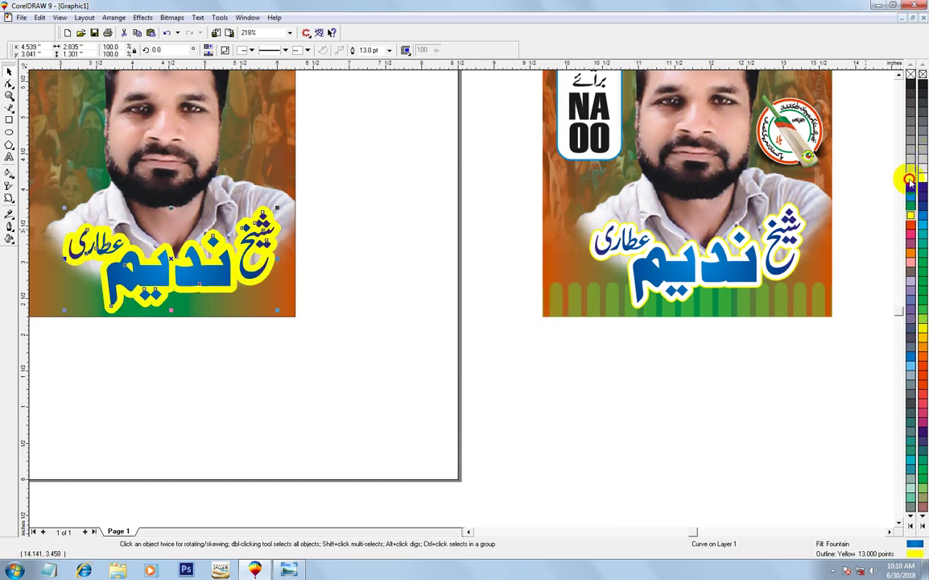
{"action": "left_click", "coordinate": [910, 177]}
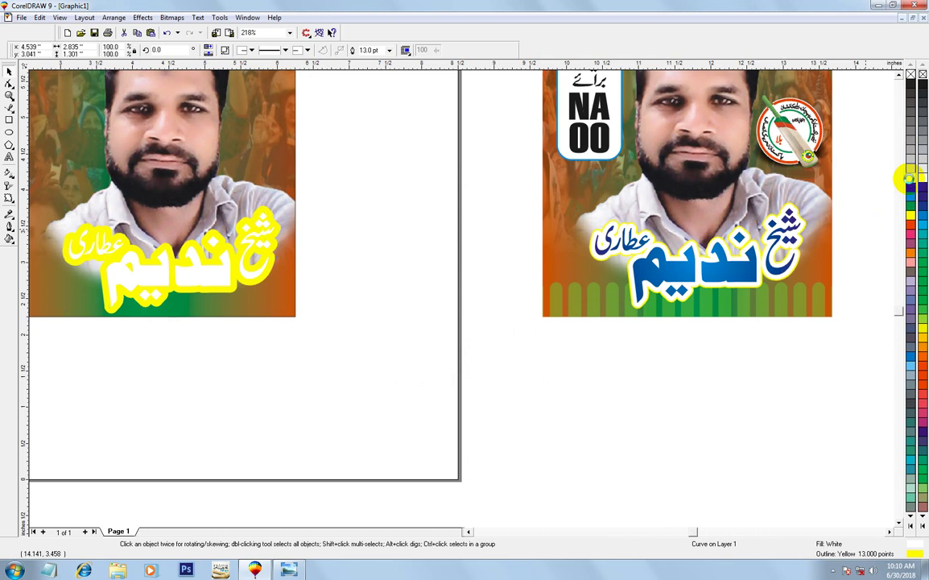
{"action": "key", "text": "shift+F4"}
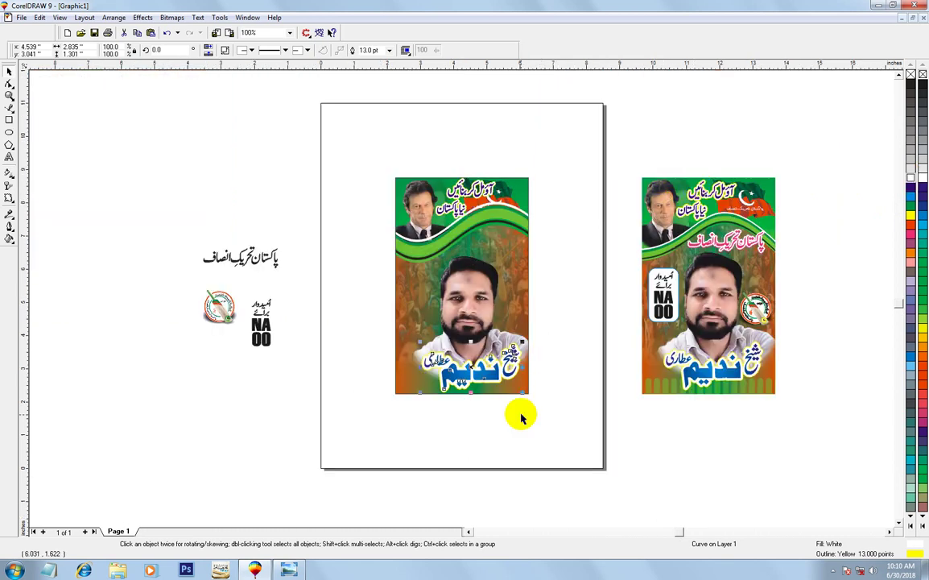
Place the cricket-bat logo beside the candidate's head, nudged slightly right
{"action": "left_click_drag", "start_coordinate": [220, 307], "coordinate": [507, 318]}
{"action": "key", "text": "F2"}
{"action": "left_click_drag", "start_coordinate": [422, 256], "coordinate": [555, 340]}
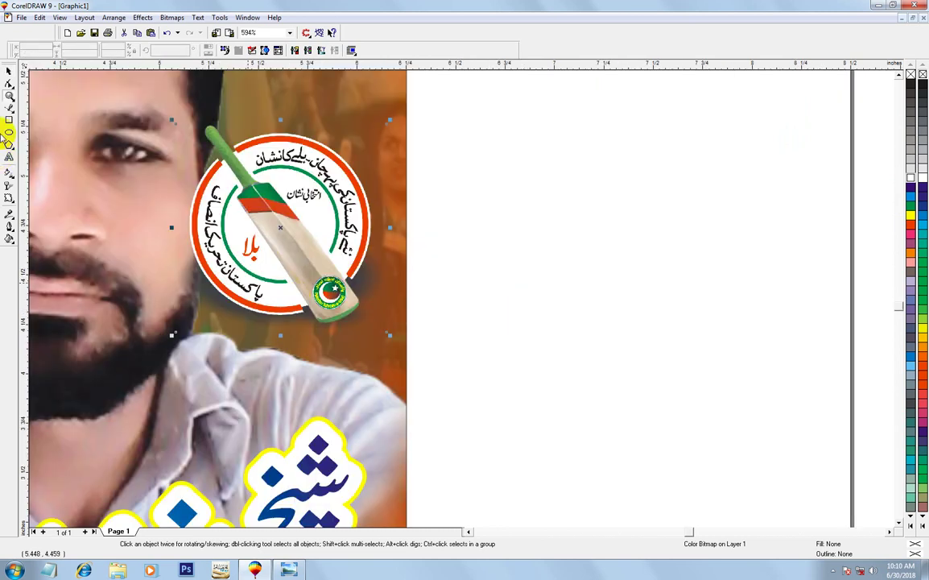
{"action": "left_click", "coordinate": [9, 70]}
{"action": "left_click_drag", "start_coordinate": [309, 268], "coordinate": [316, 264]}
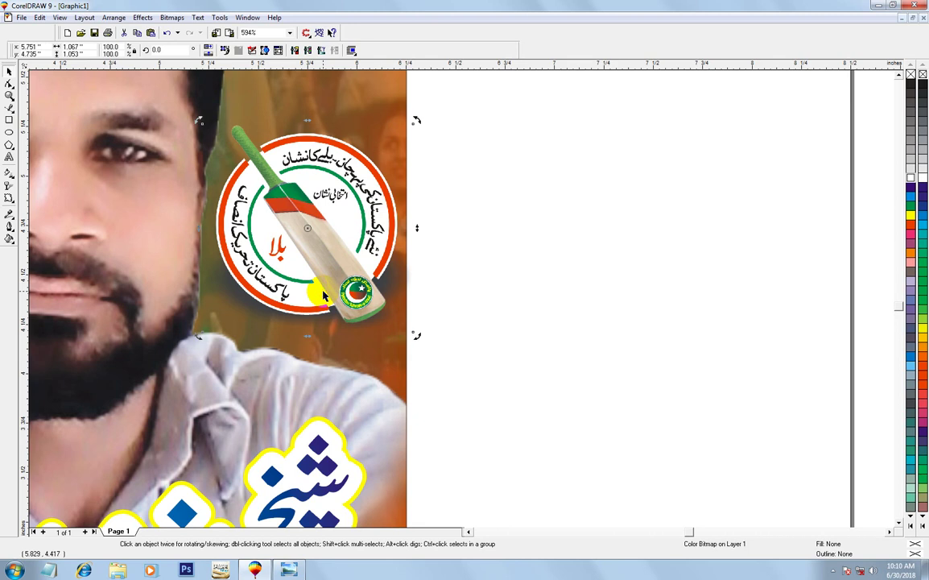
{"action": "key", "text": "F3"}
{"action": "key", "text": "Escape"}
{"action": "left_click_drag", "start_coordinate": [140, 140], "coordinate": [794, 461]}
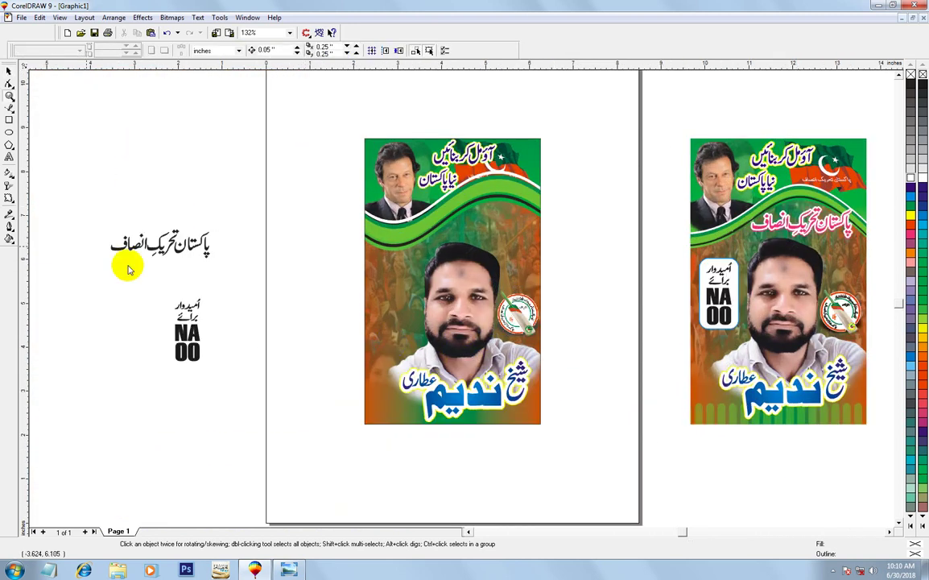
Move the Urdu party name onto the left poster's green wave
{"action": "left_click", "coordinate": [9, 71]}
{"action": "left_click_drag", "start_coordinate": [73, 208], "coordinate": [278, 310]}
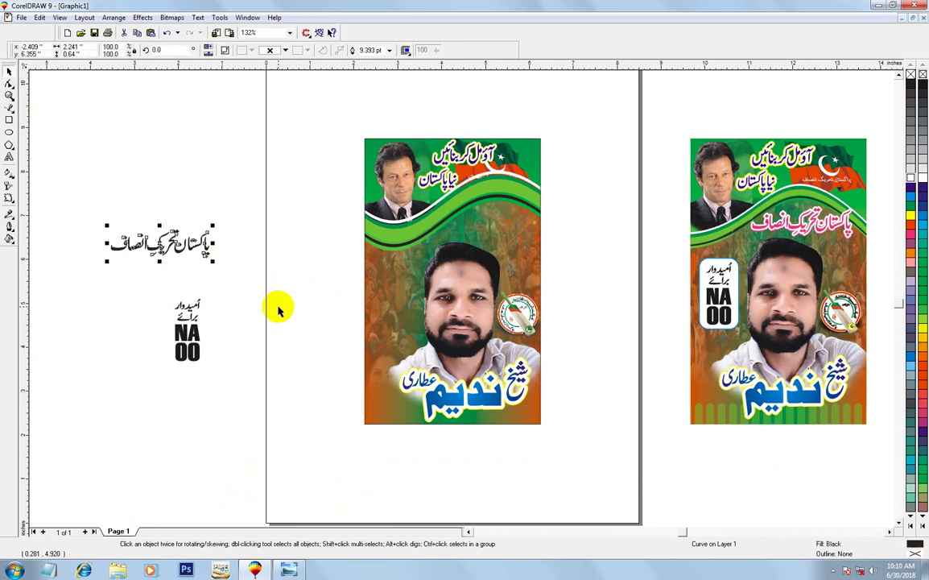
{"action": "key", "text": "Delete"}
{"action": "key", "text": "ctrl+z"}
{"action": "mouse_move", "coordinate": [185, 255]}
{"action": "left_mouse_down"}
{"action": "mouse_move", "coordinate": [524, 247]}
{"action": "mouse_move", "coordinate": [490, 227]}
{"action": "left_mouse_up"}
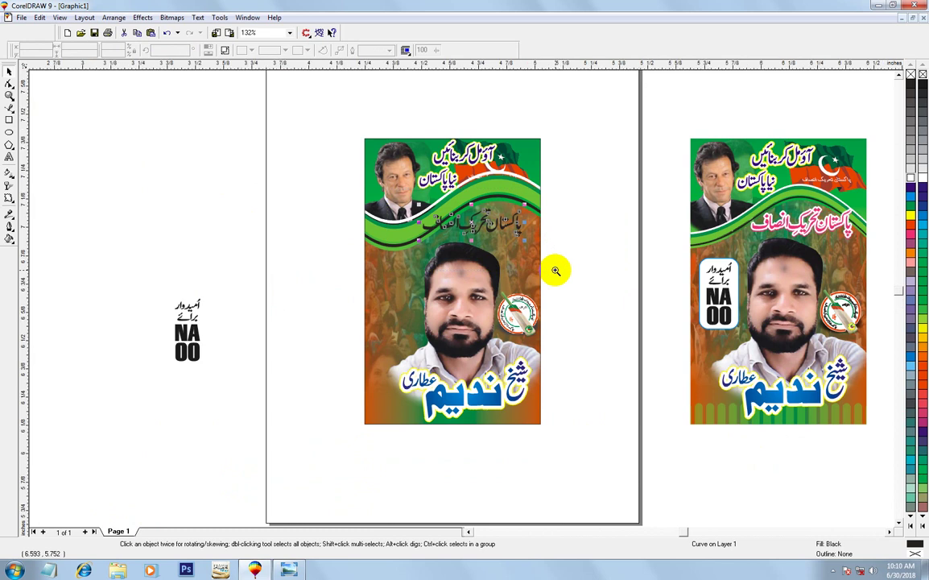
Colour the party name magenta with a white 7 pt outline, then nudge and enlarge it
{"action": "key", "text": "shift+F2"}
{"action": "left_click", "coordinate": [910, 230]}
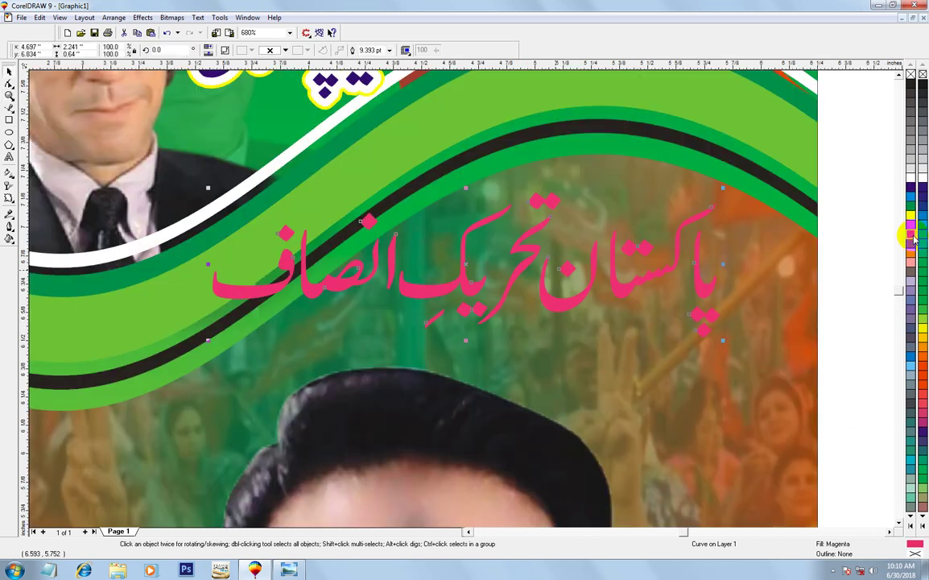
{"action": "key", "text": "F12"}
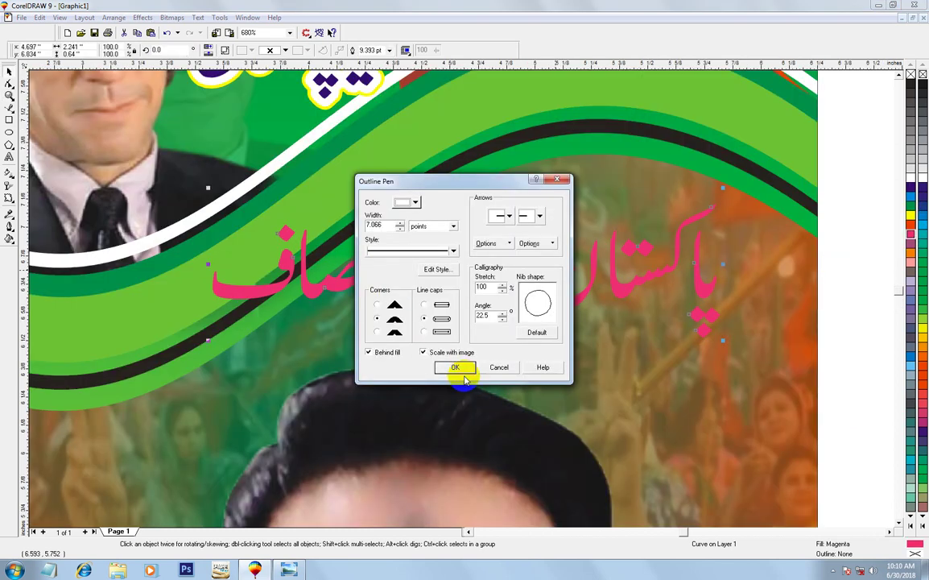
{"action": "left_click", "coordinate": [456, 367]}
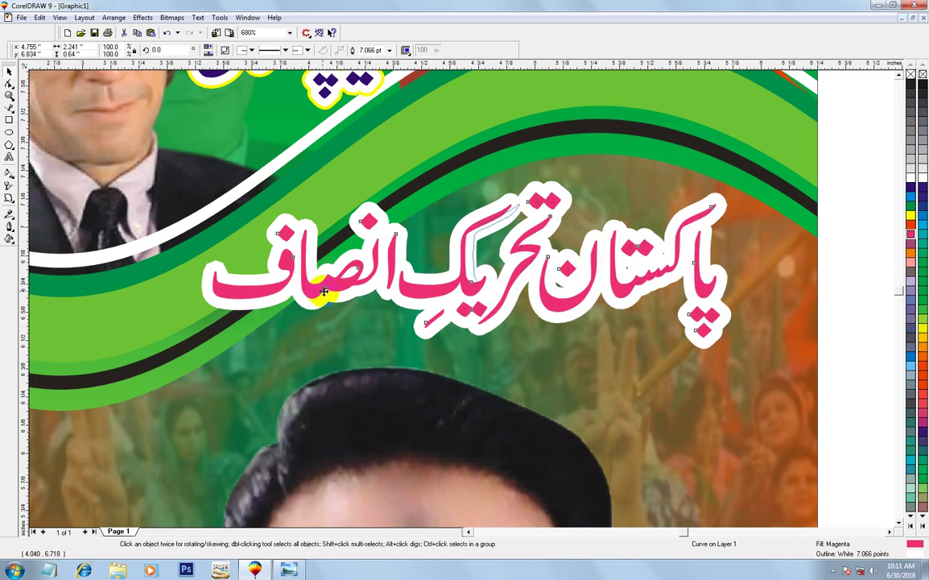
{"action": "key", "text": "Right"}
{"action": "key", "text": "Right"}
{"action": "key", "text": "Right"}
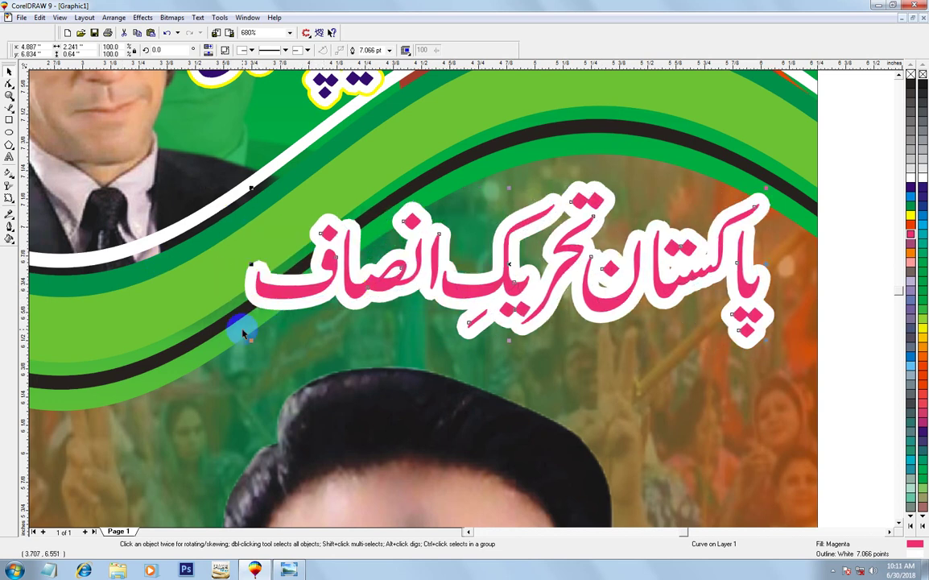
{"action": "left_click_drag", "start_coordinate": [252, 188], "coordinate": [229, 181]}
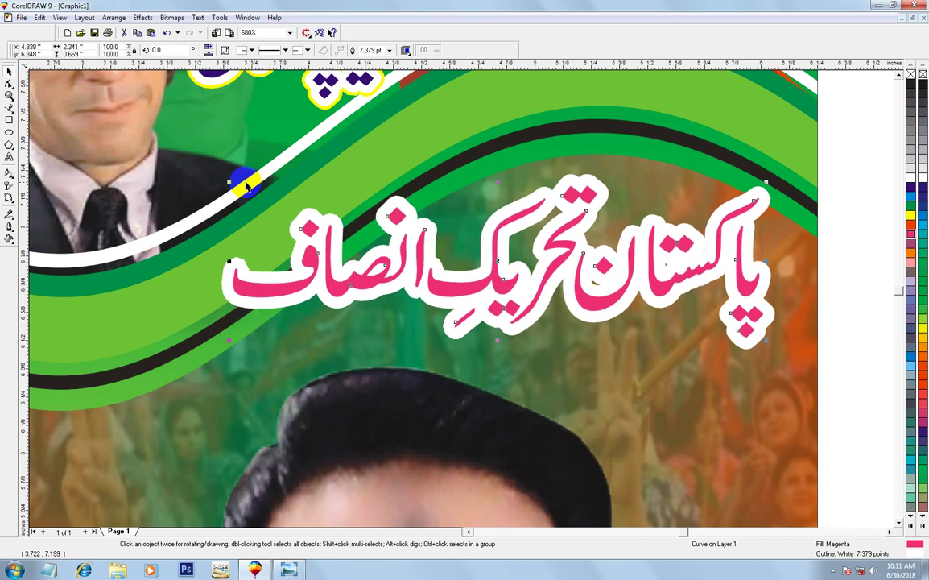
{"action": "key", "text": "F4"}
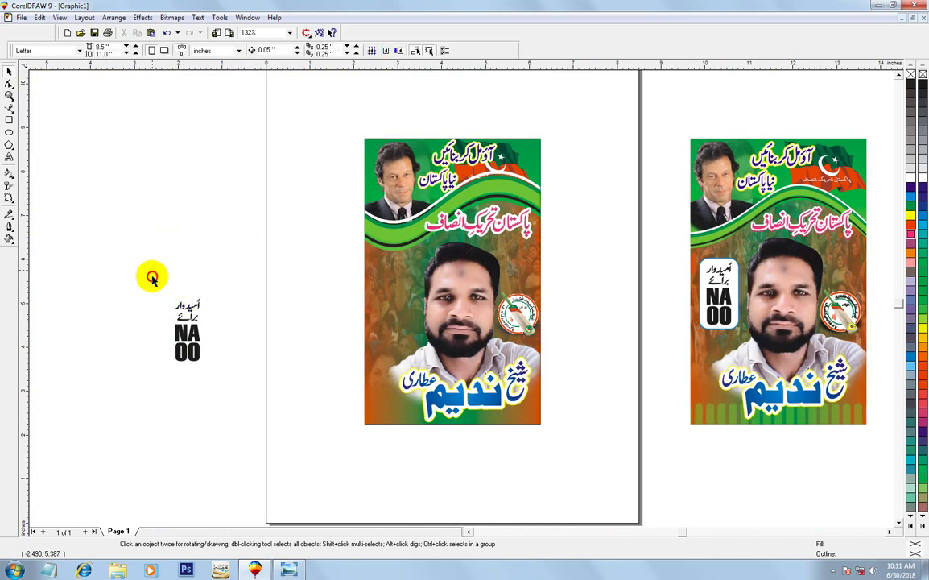
Move the NA 00 label text onto the left poster and zoom in on it
{"action": "left_click_drag", "start_coordinate": [152, 273], "coordinate": [238, 377]}
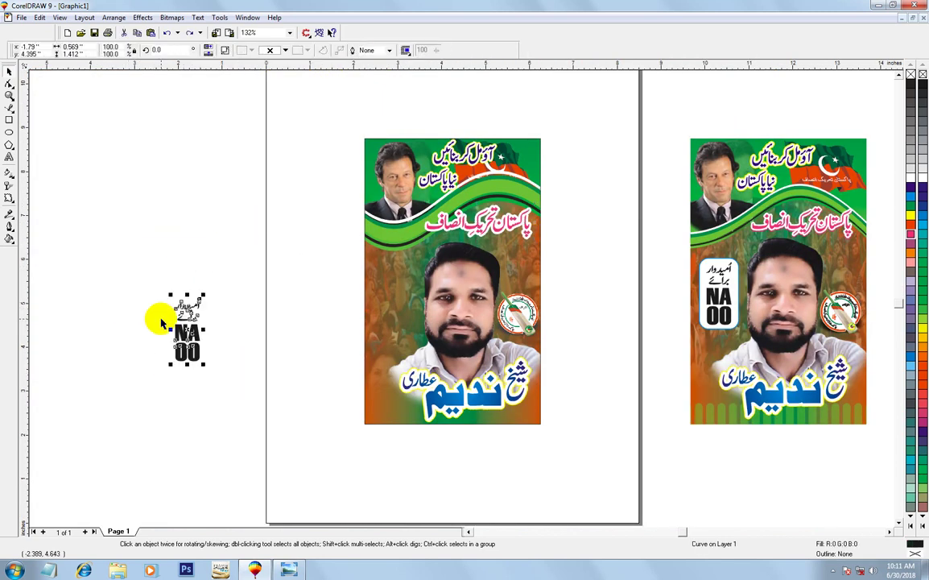
{"action": "mouse_move", "coordinate": [186, 330]}
{"action": "left_mouse_down"}
{"action": "mouse_move", "coordinate": [376, 310]}
{"action": "mouse_move", "coordinate": [359, 284]}
{"action": "left_mouse_up"}
{"action": "key", "text": "F2"}
{"action": "left_click_drag", "start_coordinate": [314, 248], "coordinate": [550, 379]}
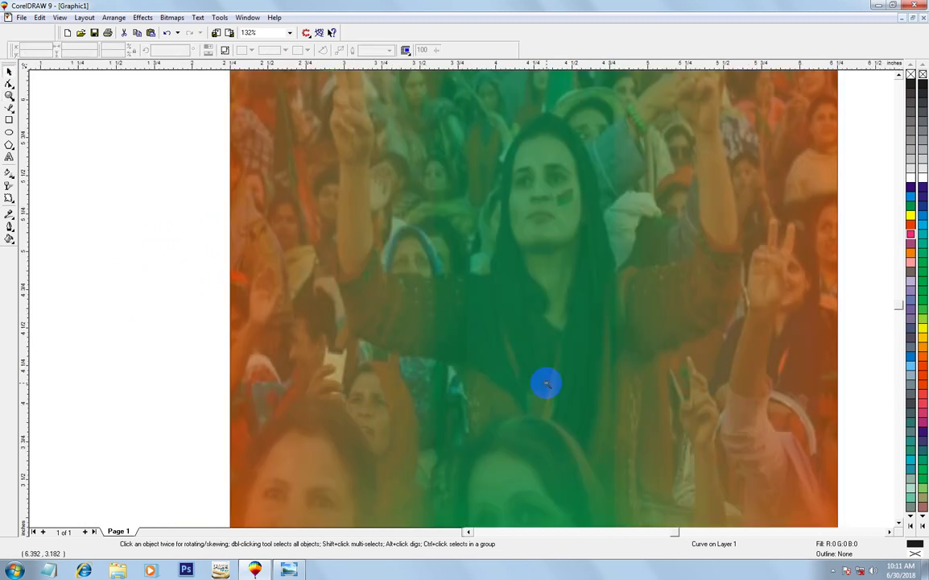
{"action": "left_click", "coordinate": [325, 280]}
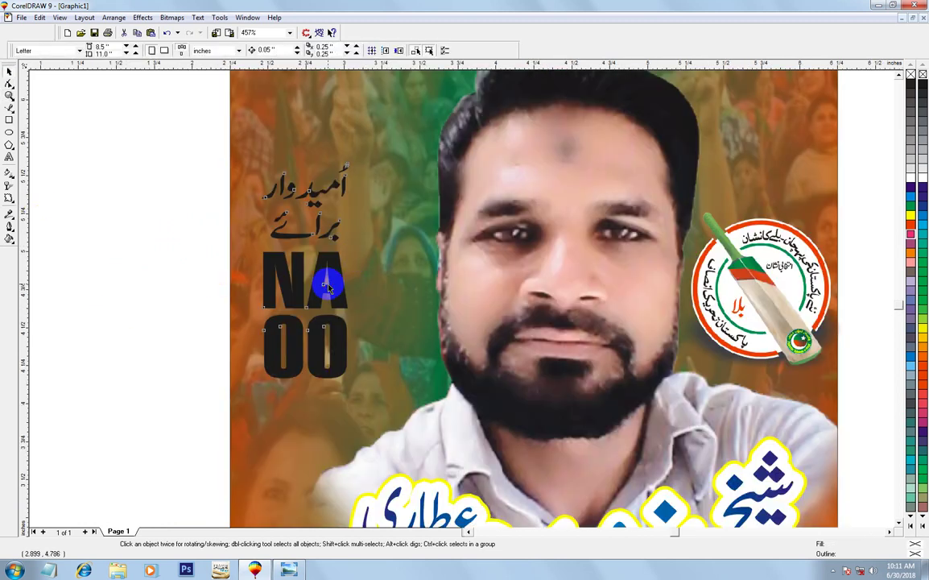
Enlarge the NA 00 label slightly and shift it up and right on the poster
{"action": "left_click", "coordinate": [348, 162]}
{"action": "left_click", "coordinate": [307, 286]}
{"action": "left_click", "coordinate": [342, 227]}
{"action": "left_click_drag", "start_coordinate": [351, 160], "coordinate": [372, 137]}
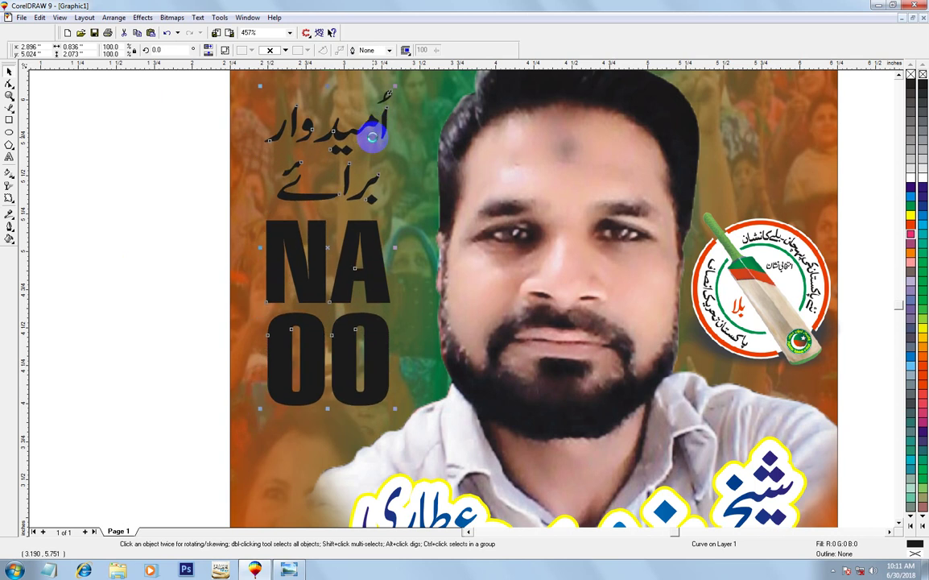
{"action": "left_click_drag", "start_coordinate": [372, 137], "coordinate": [396, 121]}
{"action": "key", "text": "z"}
{"action": "left_click_drag", "start_coordinate": [253, 221], "coordinate": [540, 393]}
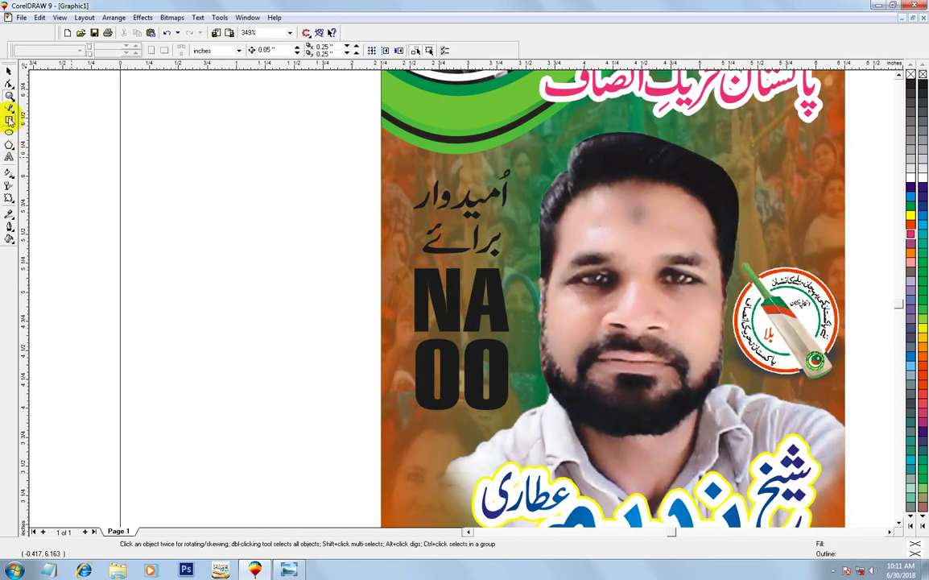
Draw a rounded-corner white rectangle around the label, placed behind the text
{"action": "left_click", "coordinate": [9, 119]}
{"action": "mouse_move", "coordinate": [404, 160]}
{"action": "left_mouse_down"}
{"action": "mouse_move", "coordinate": [552, 423]}
{"action": "mouse_move", "coordinate": [517, 416]}
{"action": "left_mouse_up"}
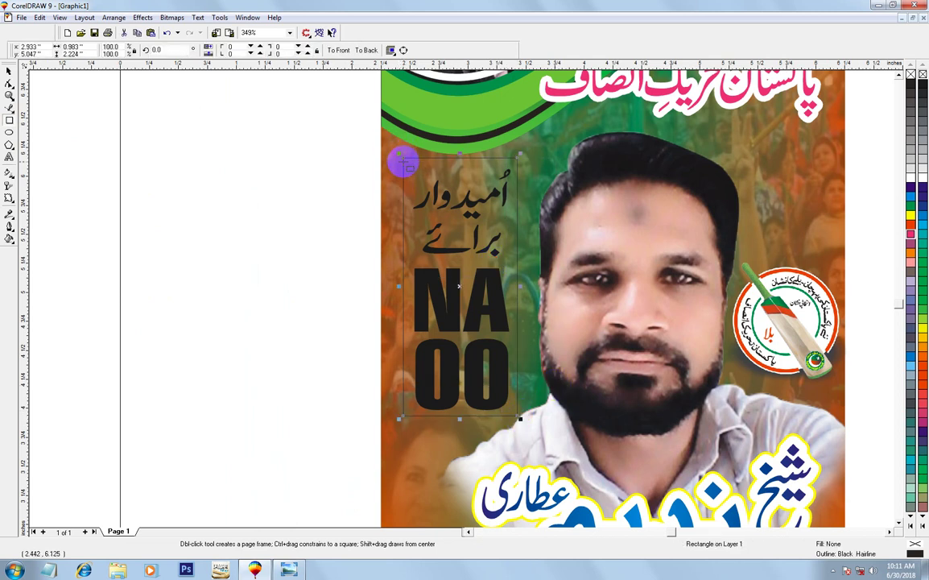
{"action": "left_click_drag", "start_coordinate": [398, 153], "coordinate": [413, 174]}
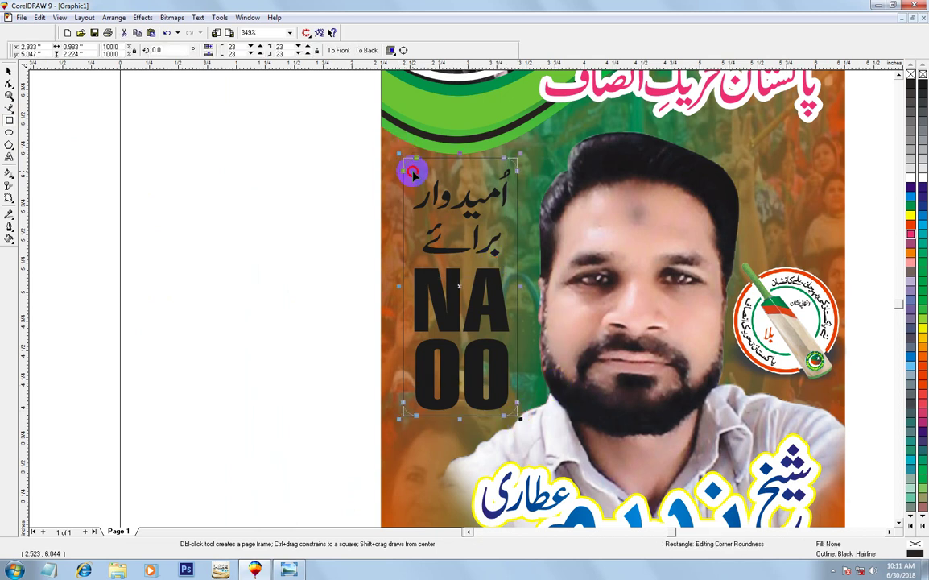
{"action": "left_click", "coordinate": [911, 182]}
{"action": "key", "text": "ctrl+Page_Down"}
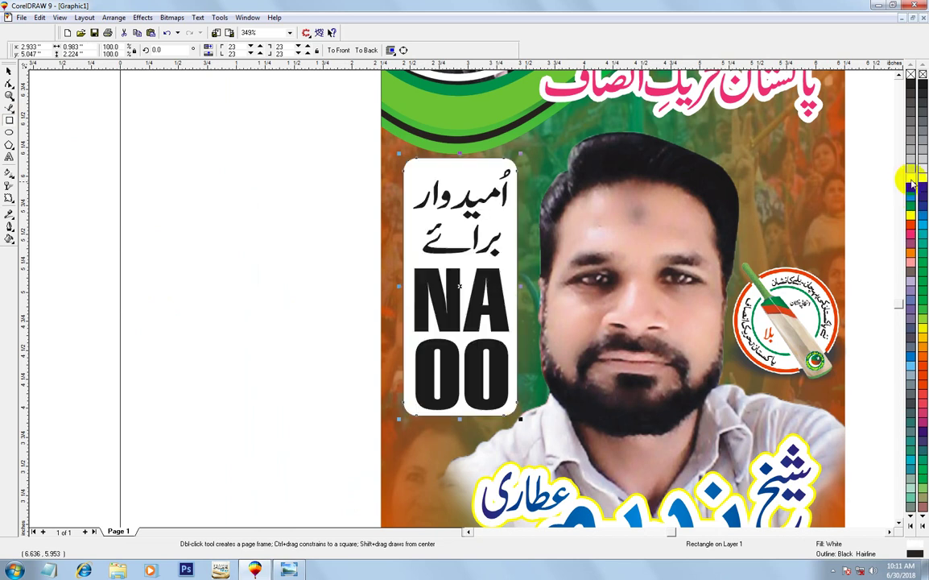
Give the box a 2.5 pt cyan outline with rounded corners, round caps, behind fill, scaled with image
{"action": "right_click", "coordinate": [910, 202]}
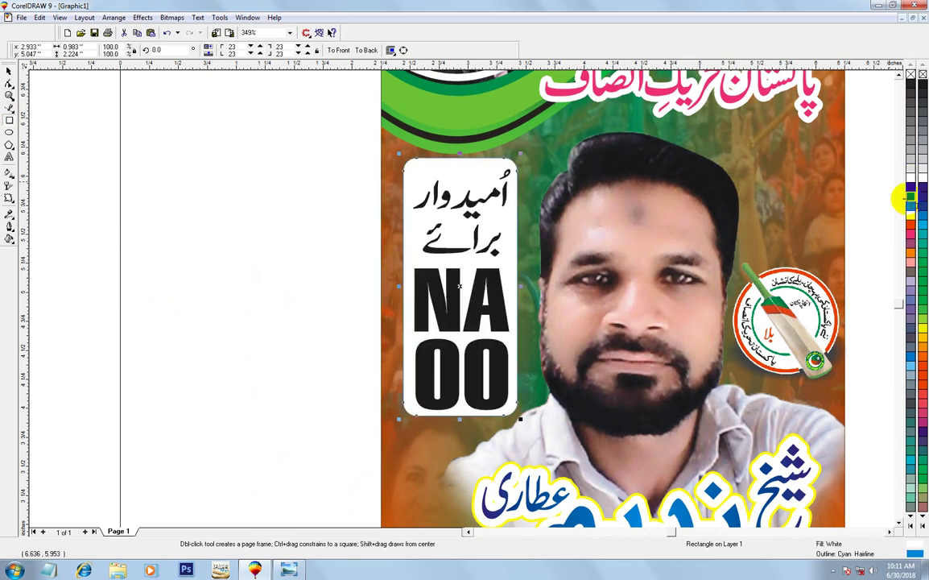
{"action": "key", "text": "F12"}
{"action": "type", "text": "2.5"}
{"action": "left_click", "coordinate": [375, 318]}
{"action": "left_click", "coordinate": [424, 318]}
{"action": "left_click", "coordinate": [368, 352]}
{"action": "left_click", "coordinate": [423, 352]}
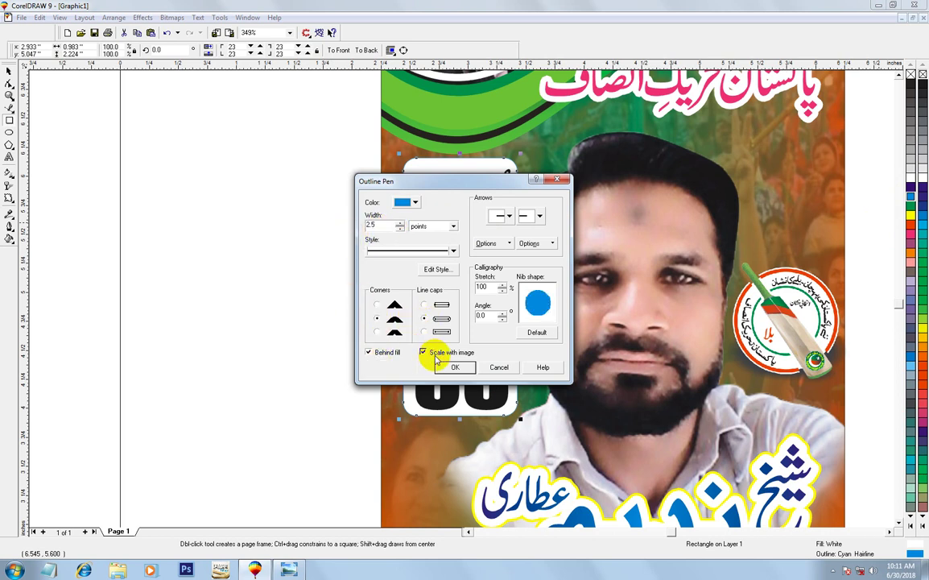
{"action": "left_click", "coordinate": [452, 367]}
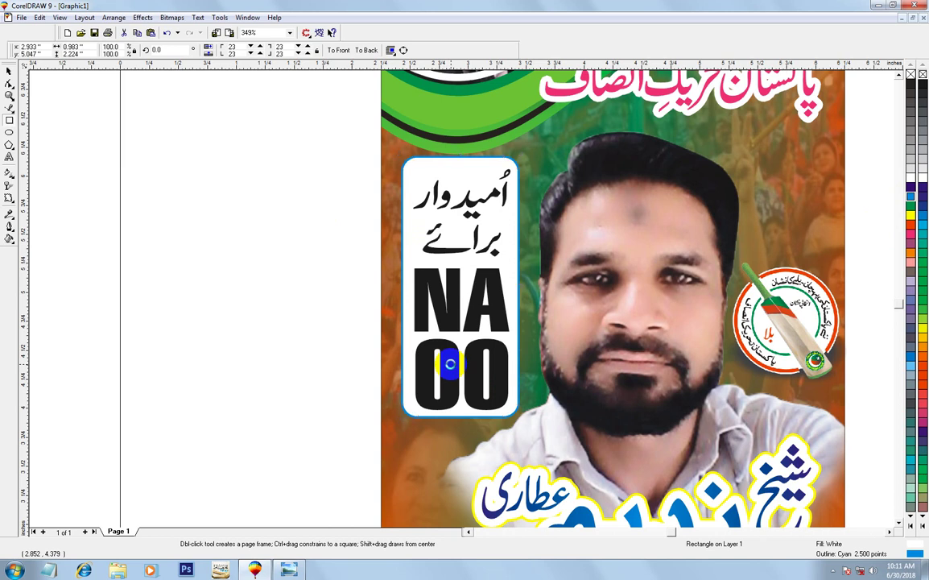
Group the rounded box with the NA 00 text and shrink the group slightly
{"action": "left_click", "coordinate": [8, 71]}
{"action": "left_click", "coordinate": [442, 346]}
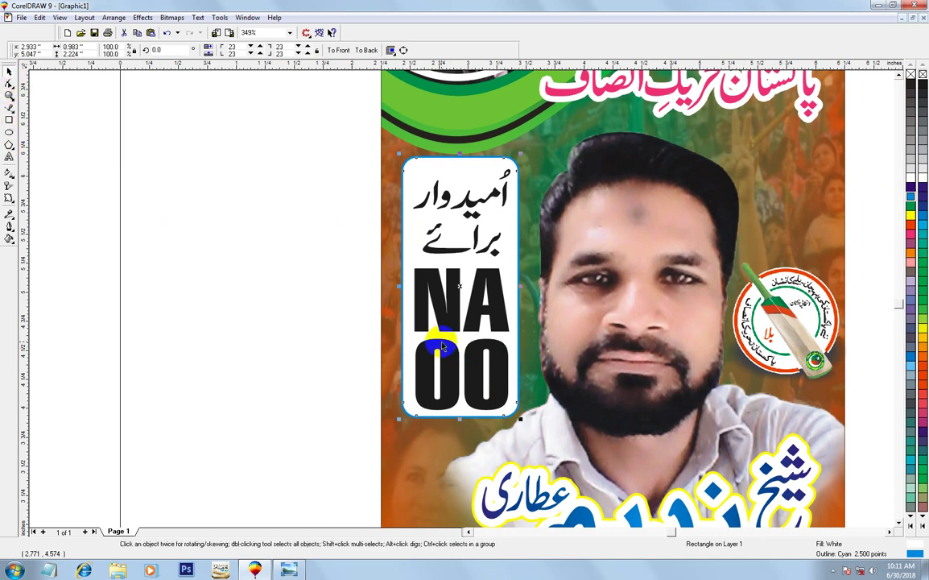
{"action": "left_click", "coordinate": [430, 165], "text": "shift"}
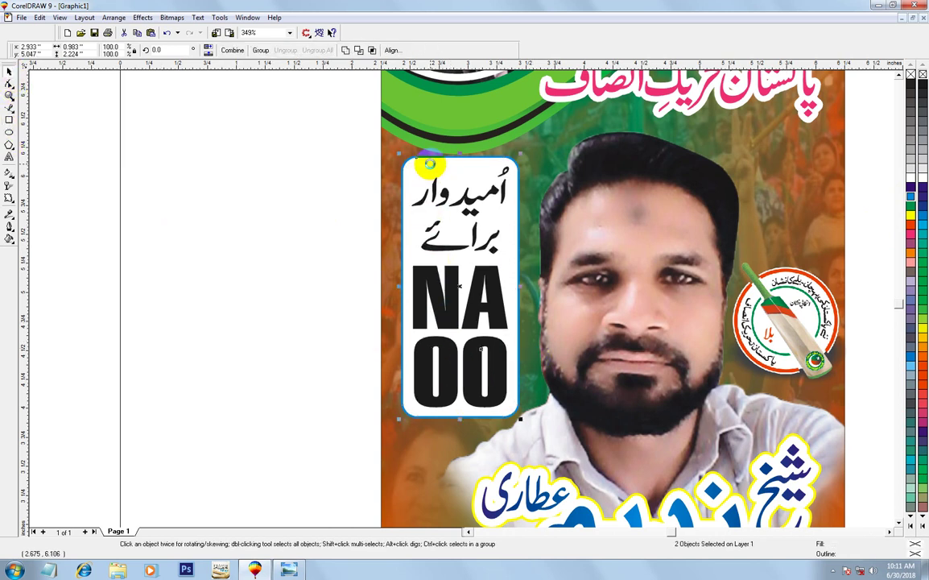
{"action": "key", "text": "ctrl+g"}
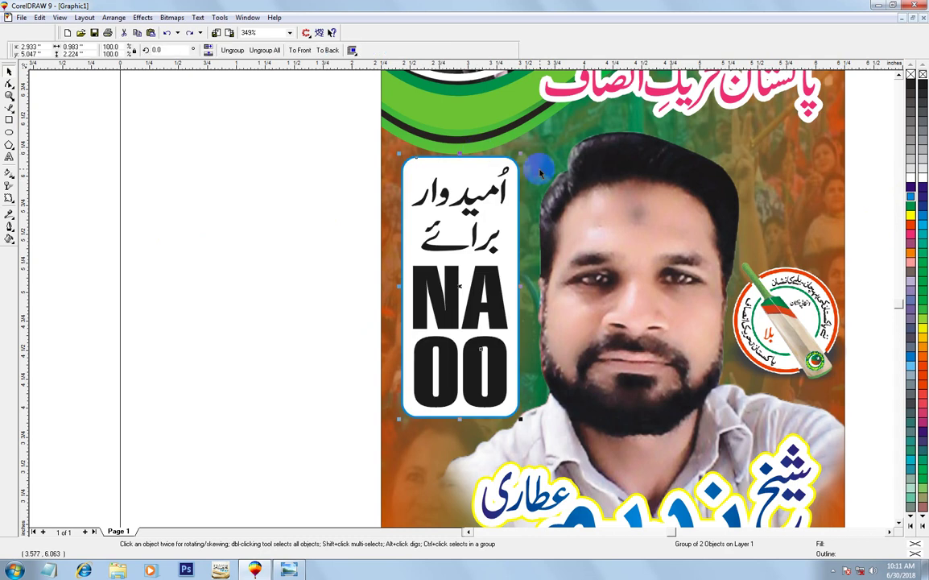
{"action": "left_click_drag", "start_coordinate": [519, 155], "coordinate": [516, 160]}
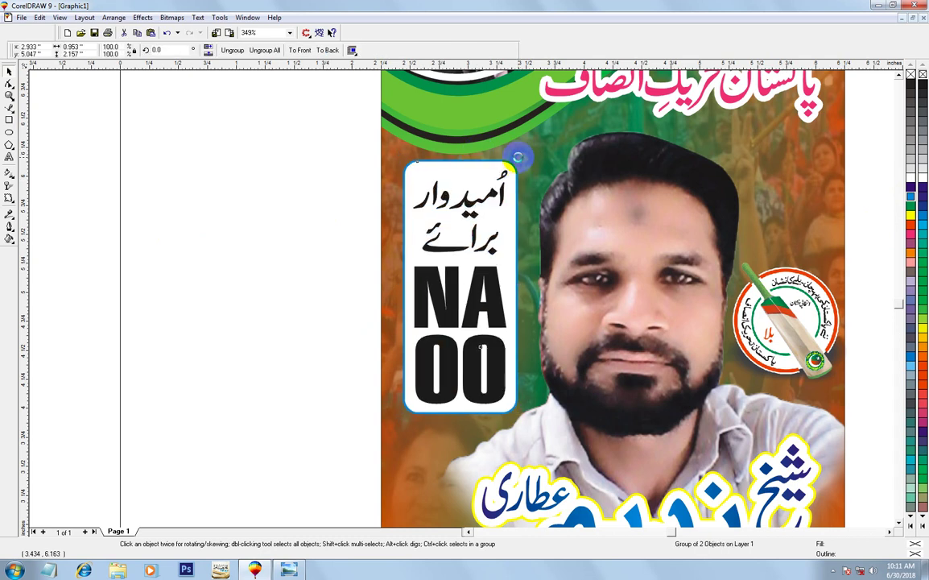
{"action": "scroll", "coordinate": [409, 180], "scroll_direction": "down", "scroll_amount": 2}
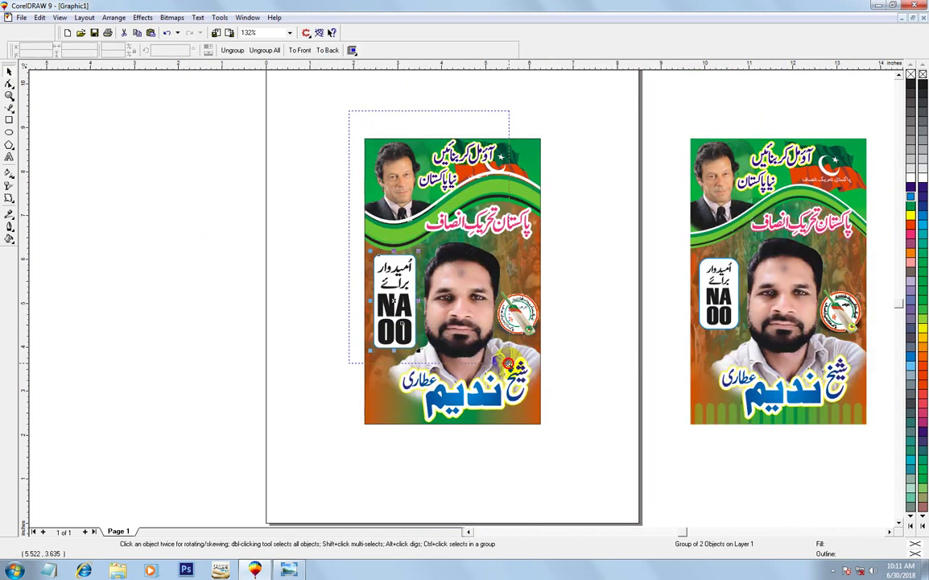
{"action": "scroll", "coordinate": [545, 431], "scroll_direction": "up", "scroll_amount": 1}
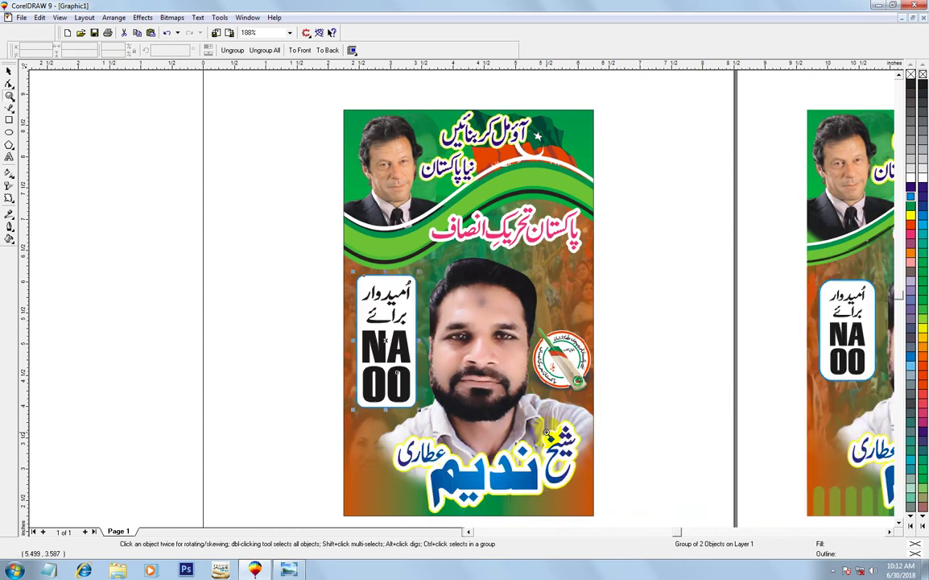